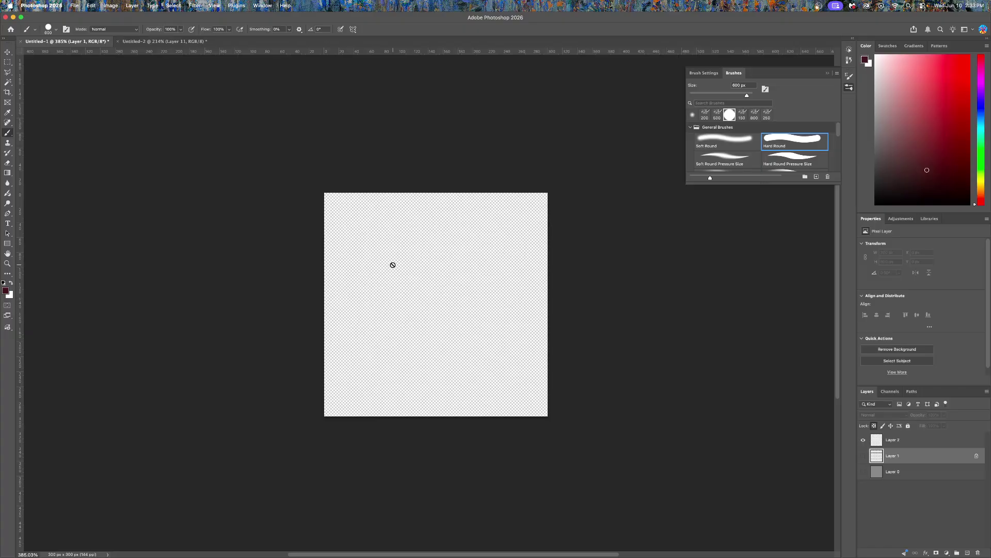
# Step: Set the Rectangular Marquee to a fixed ratio with width 1, draw a trial square selection on the canvas, and deselect it
pyautogui.press('m')
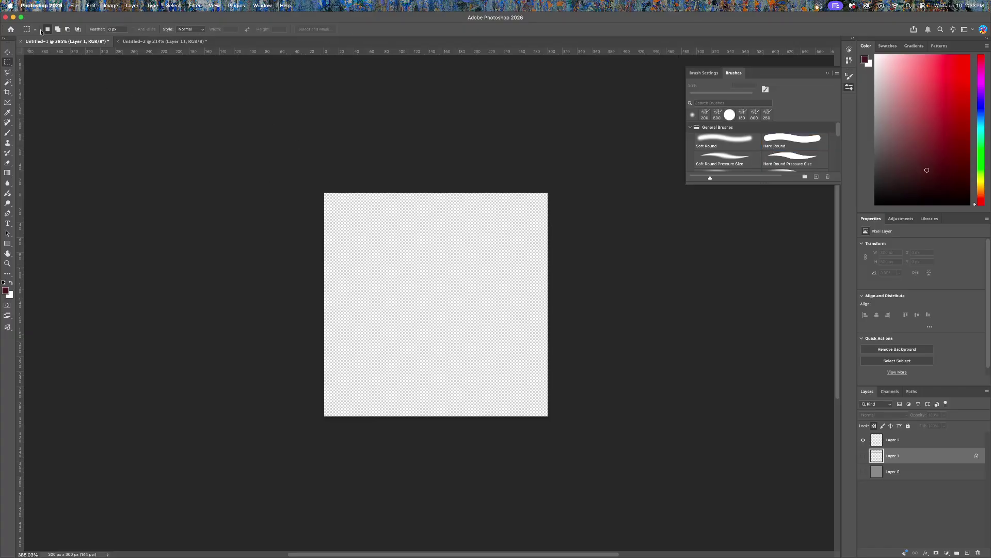
pyautogui.click(200, 29)
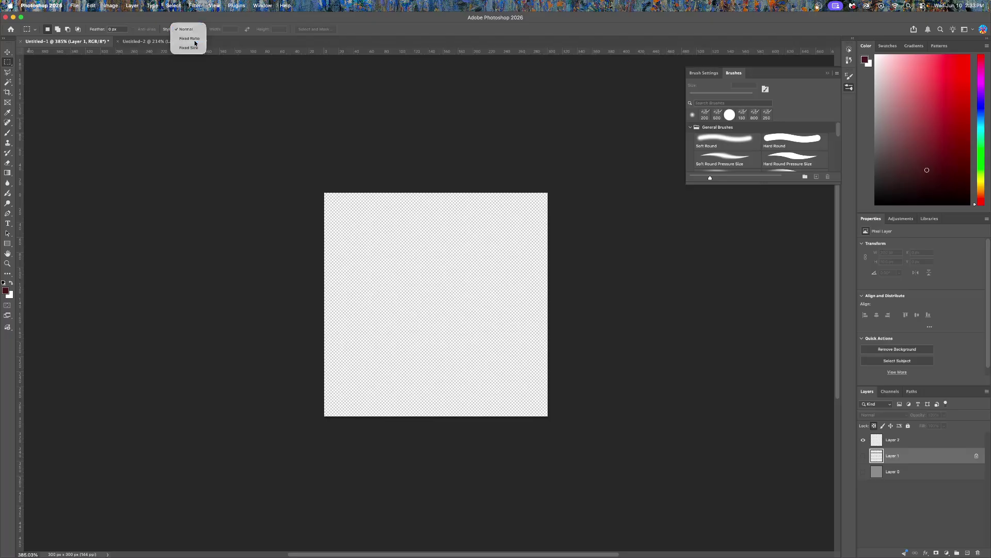
pyautogui.click(195, 39)
pyautogui.click(224, 29)
pyautogui.write('1')
pyautogui.moveTo(382, 306); pyautogui.dragTo(446, 379)
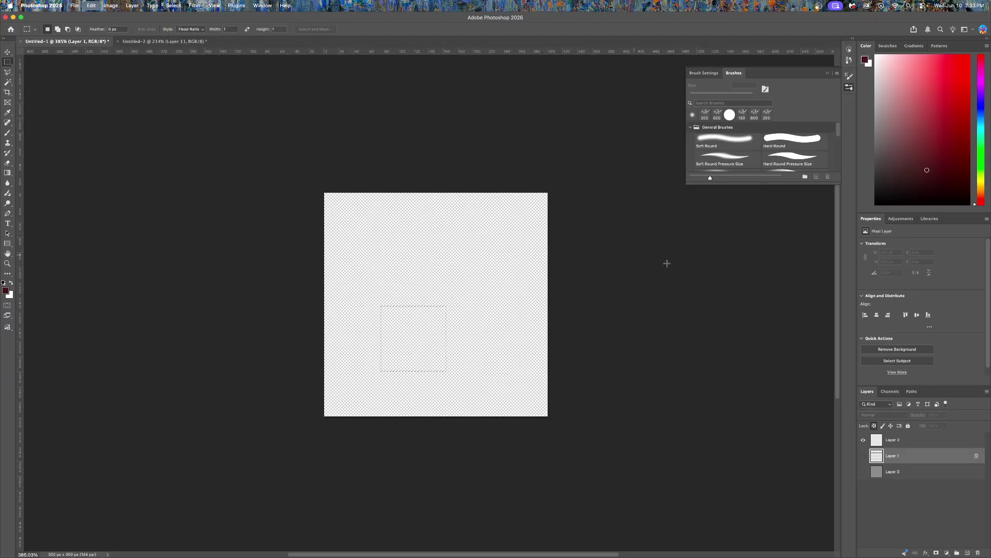
pyautogui.press('super+d')
# Step: Add a horizontal guide at 25% of the canvas height
pyautogui.click(214, 6)
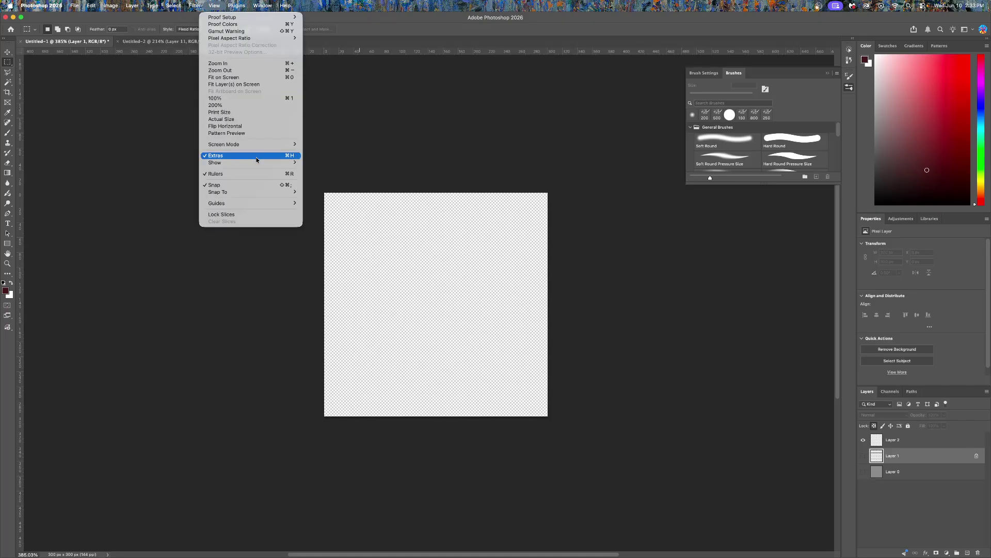
pyautogui.moveTo(246, 205)
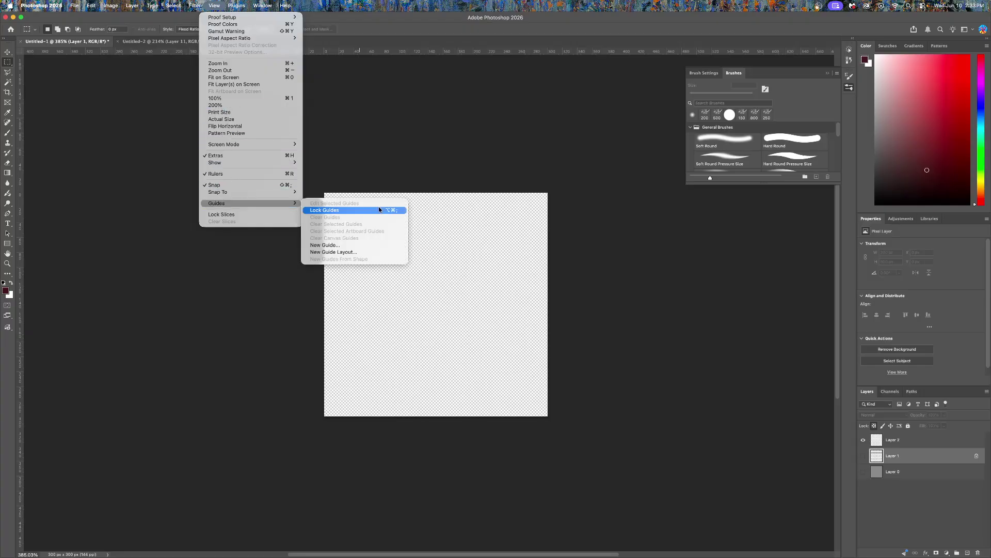
pyautogui.click(351, 244)
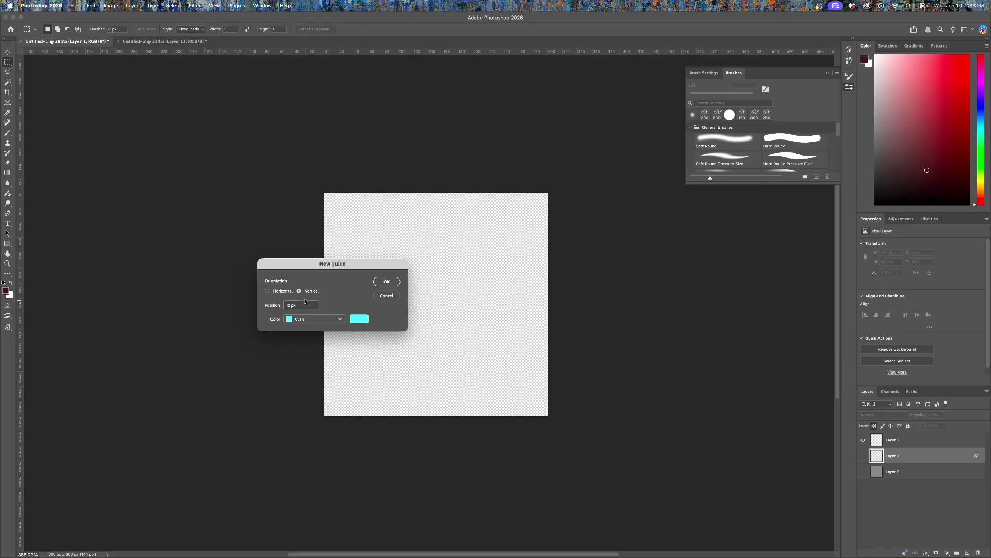
pyautogui.click(276, 293)
pyautogui.click(295, 305)
pyautogui.write('25')
pyautogui.click(394, 280)
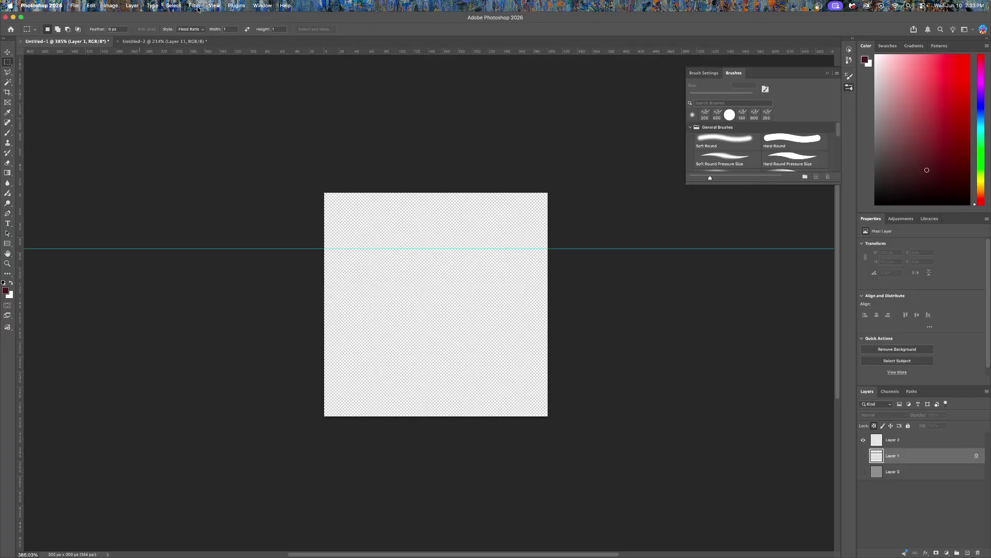
# Step: Add a second horizontal guide at 50% of the canvas height
pyautogui.click(213, 6)
pyautogui.moveTo(220, 204)
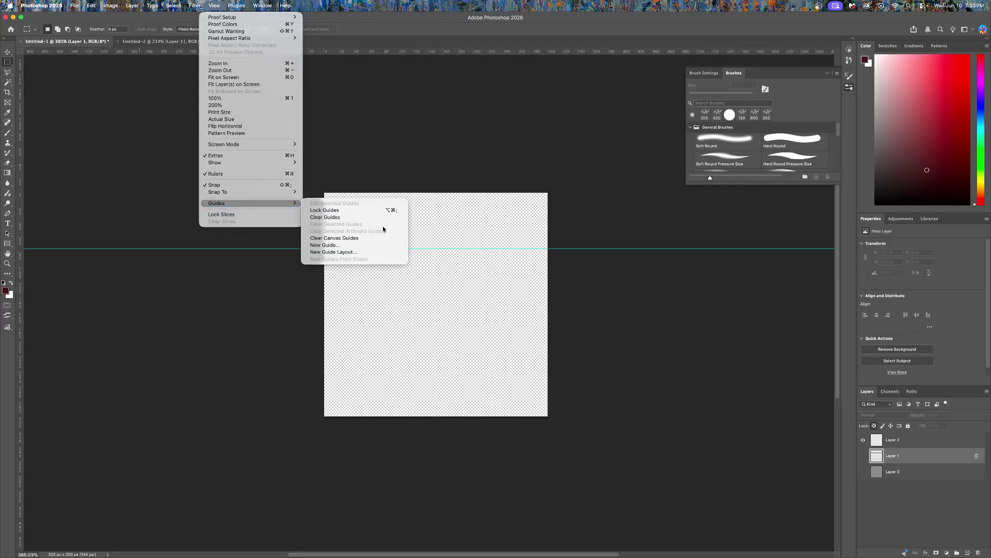
pyautogui.click(351, 244)
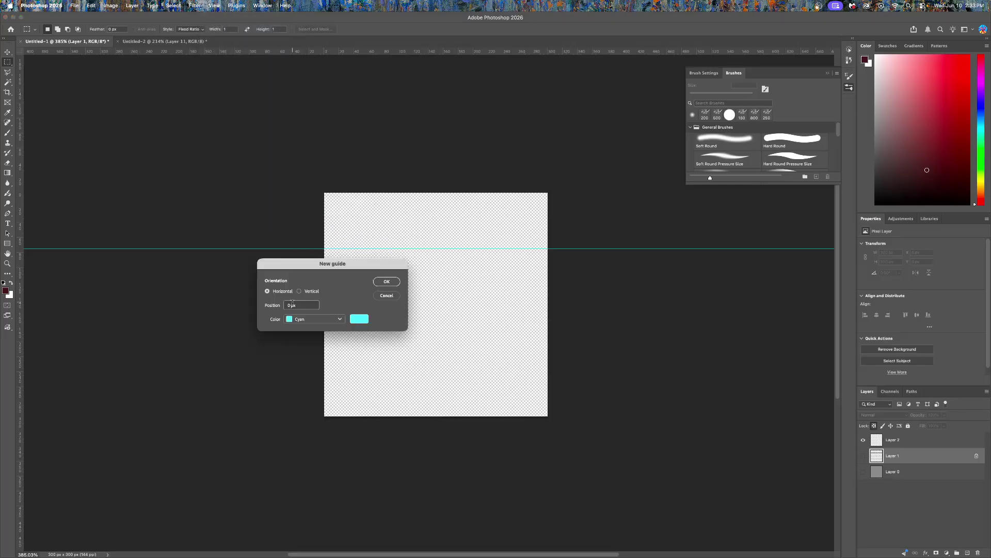
pyautogui.click(293, 305)
pyautogui.write('50')
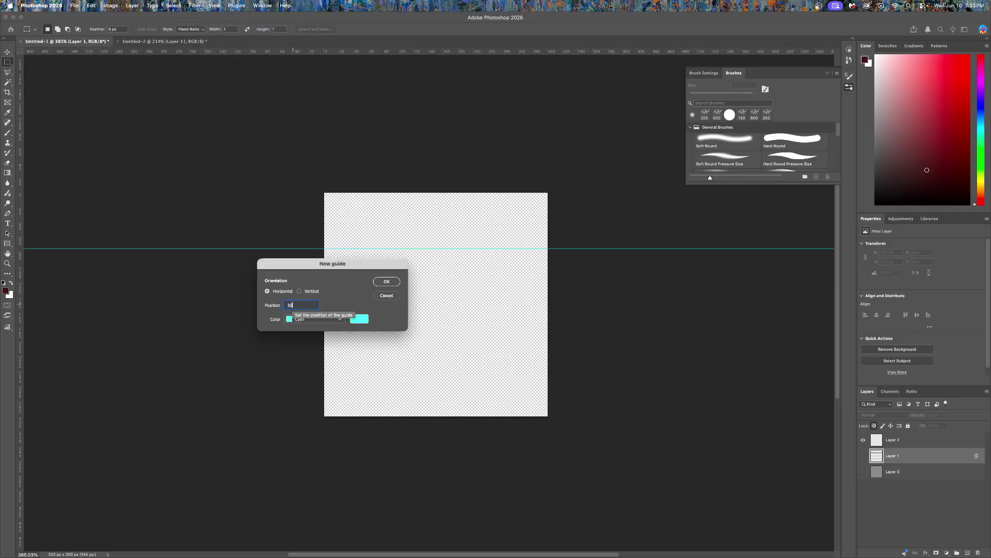
pyautogui.click(388, 281)
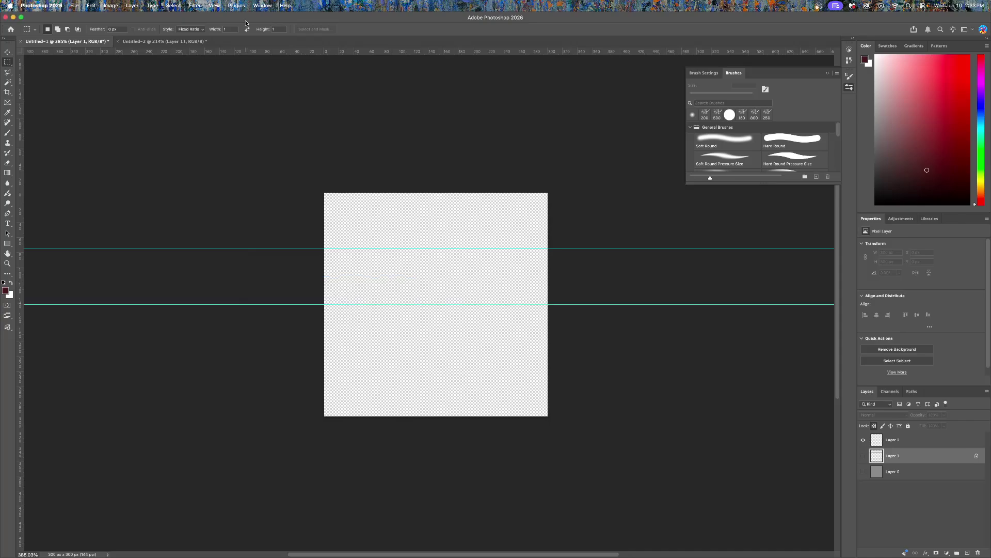
# Step: Try to add a third horizontal guide at position 758
pyautogui.click(197, 6)
pyautogui.moveTo(214, 6)
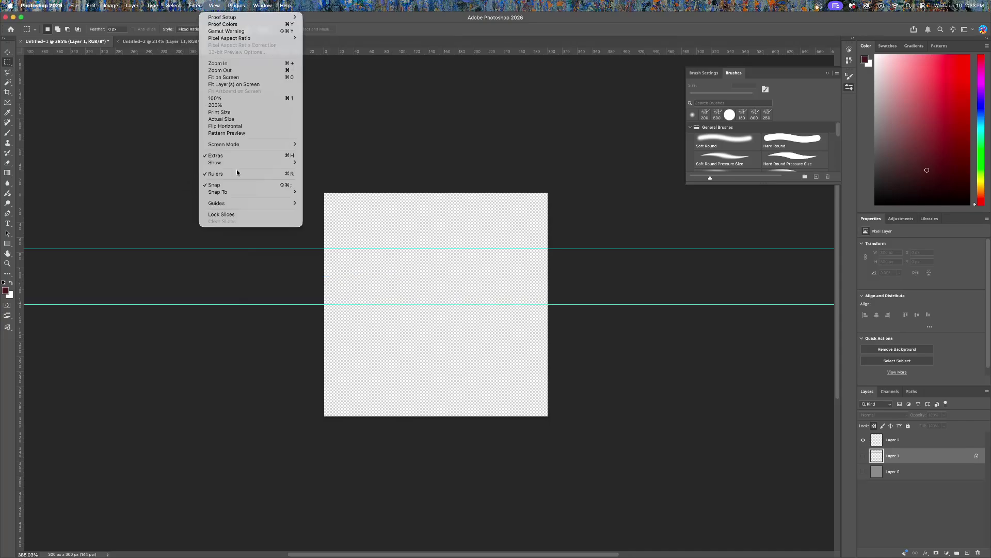
pyautogui.moveTo(248, 203)
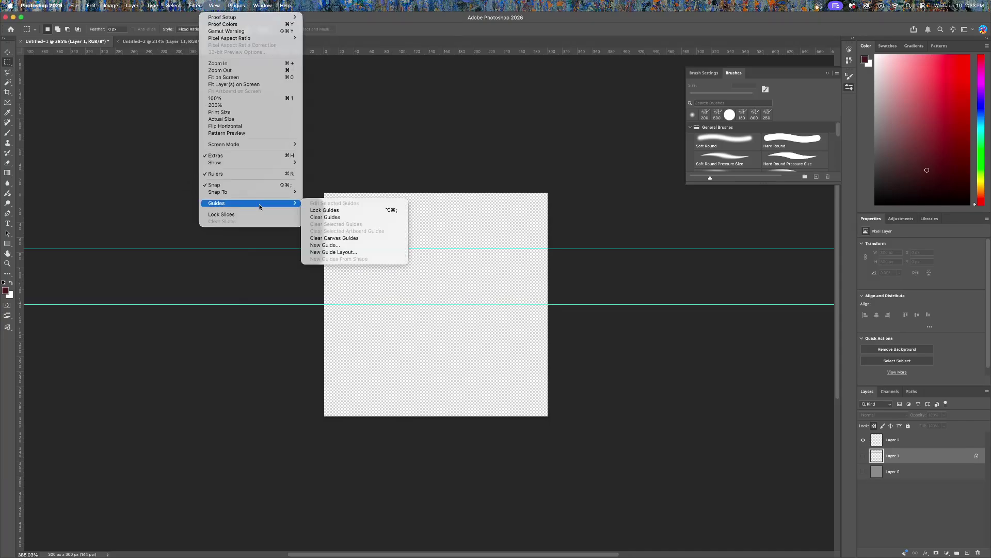
pyautogui.click(341, 245)
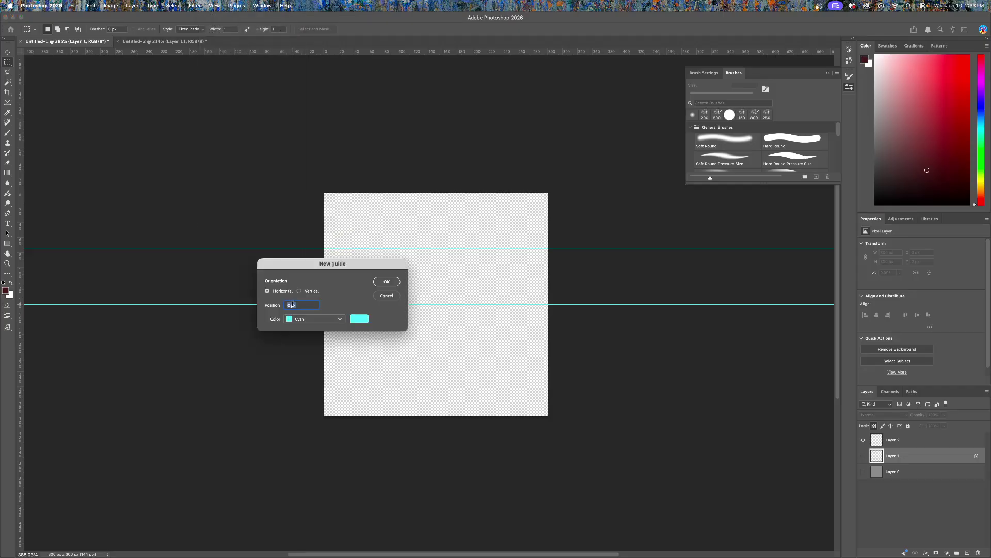
pyautogui.write('758')
pyautogui.click(382, 282)
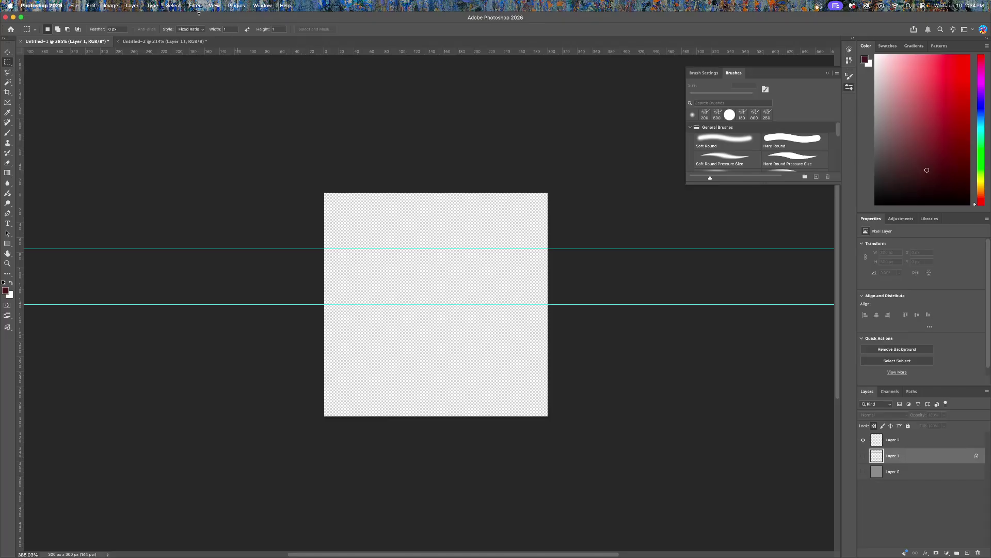
# Step: Add a horizontal guide at 75% of the canvas height
pyautogui.click(214, 5)
pyautogui.moveTo(230, 204)
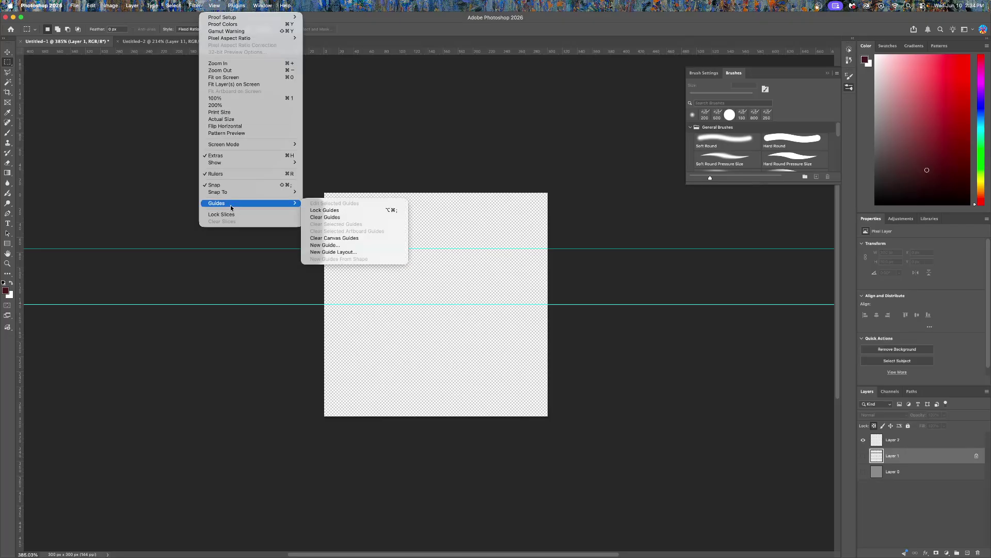
pyautogui.click(359, 250)
pyautogui.click(292, 305)
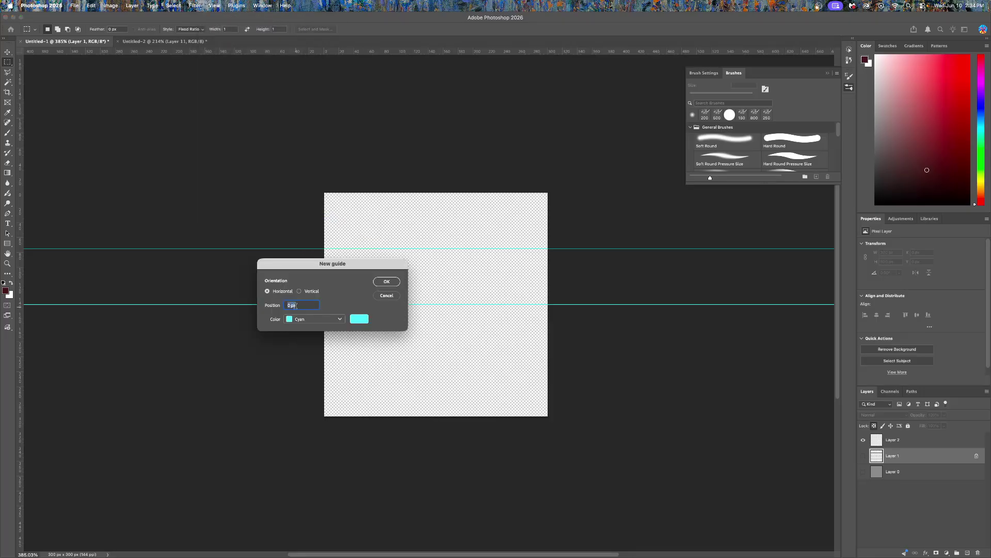
pyautogui.write('75%')
pyautogui.press('BackSpace')
pyautogui.click(387, 282)
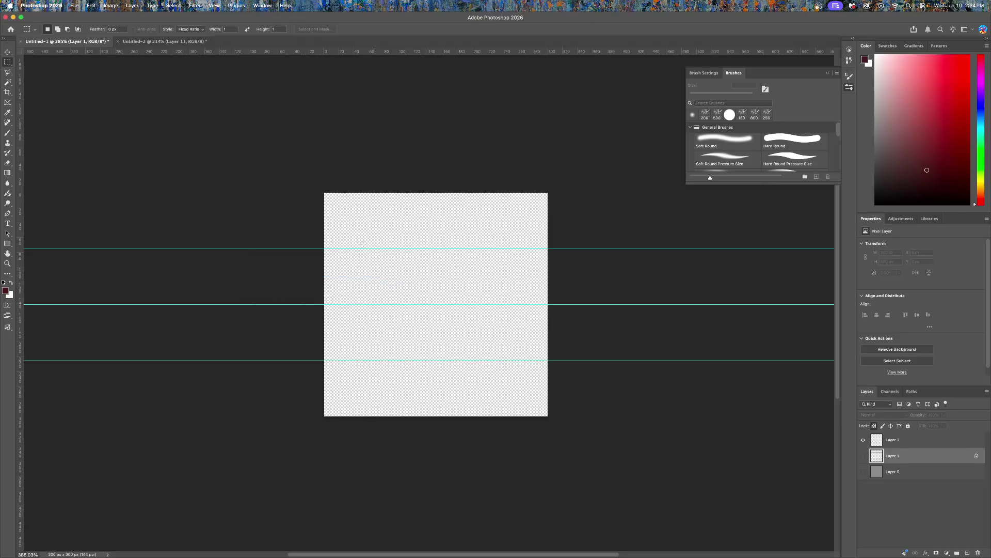
# Step: Add a vertical guide at 50% of the canvas width
pyautogui.click(195, 5)
pyautogui.click(214, 6)
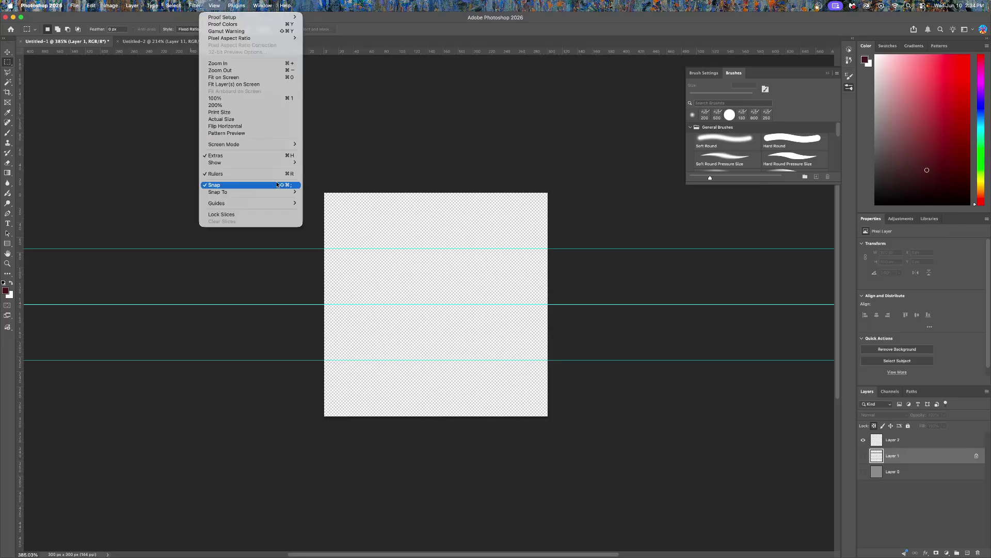
pyautogui.moveTo(287, 204)
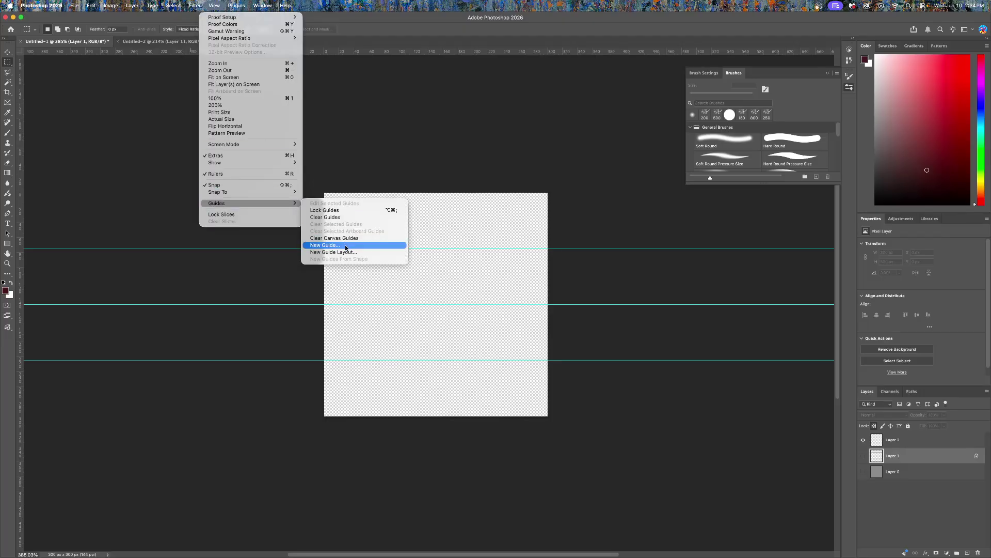
pyautogui.click(347, 250)
pyautogui.click(304, 292)
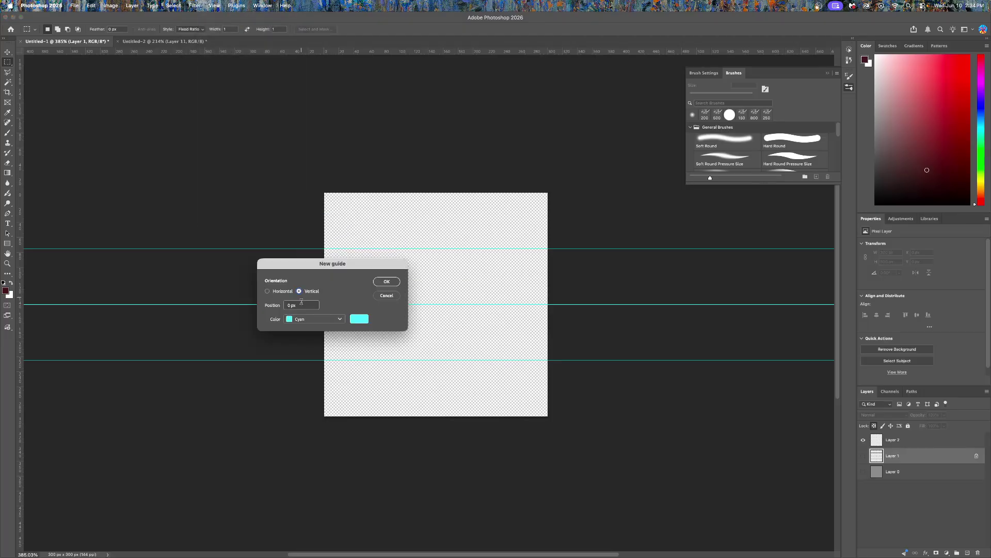
pyautogui.click(302, 305)
pyautogui.write('50')
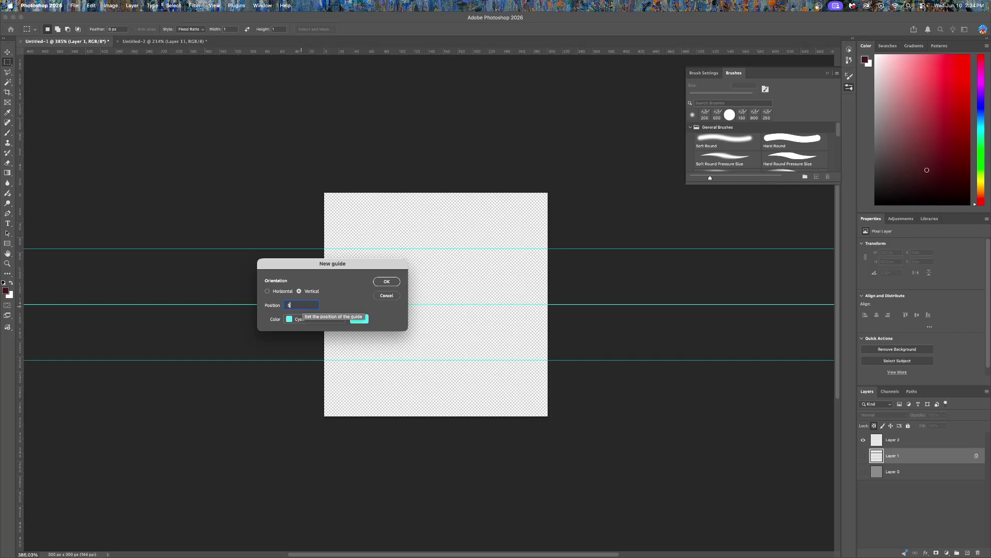
pyautogui.click(392, 282)
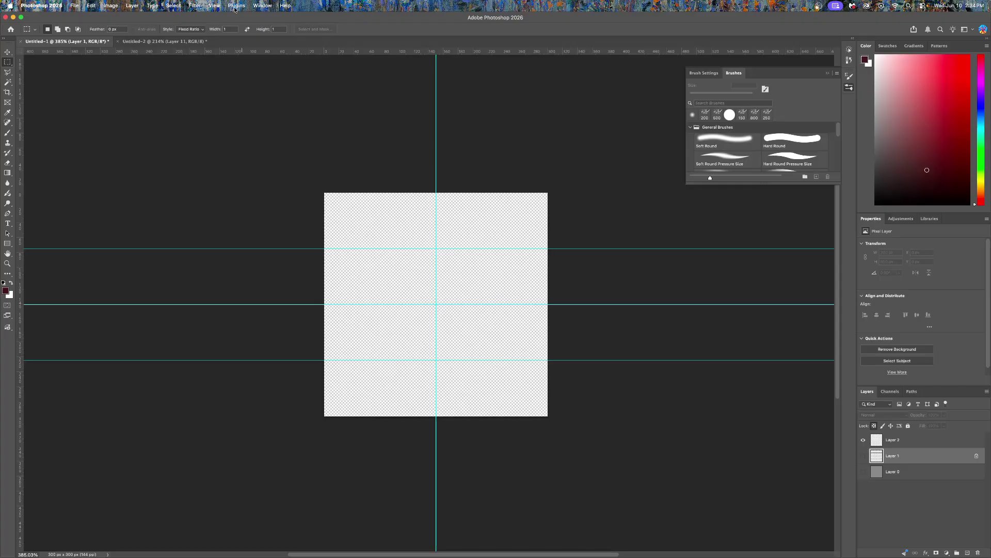
# Step: Turn on Pattern Preview, accepting the smart object notice, and choose the Hard Round brush
pyautogui.click(214, 6)
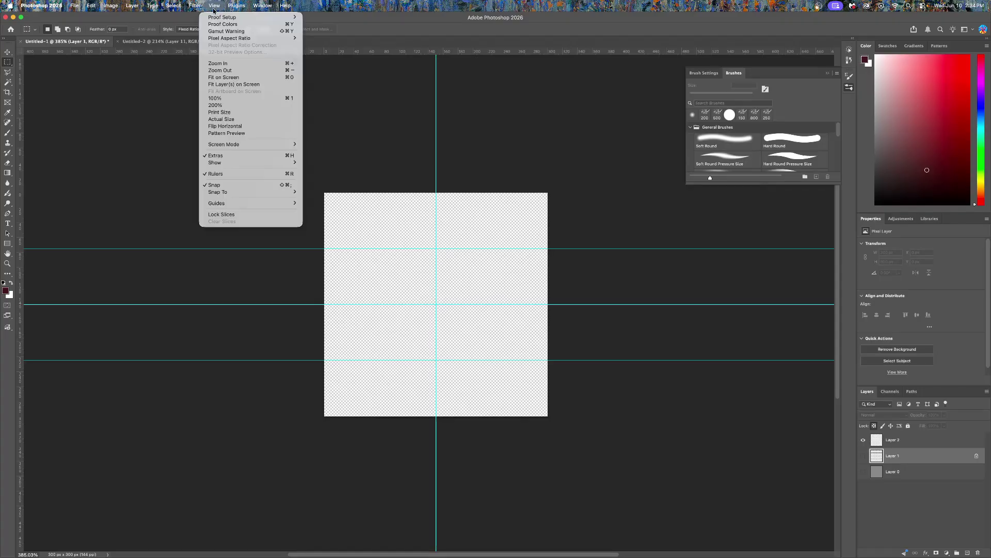
pyautogui.click(240, 132)
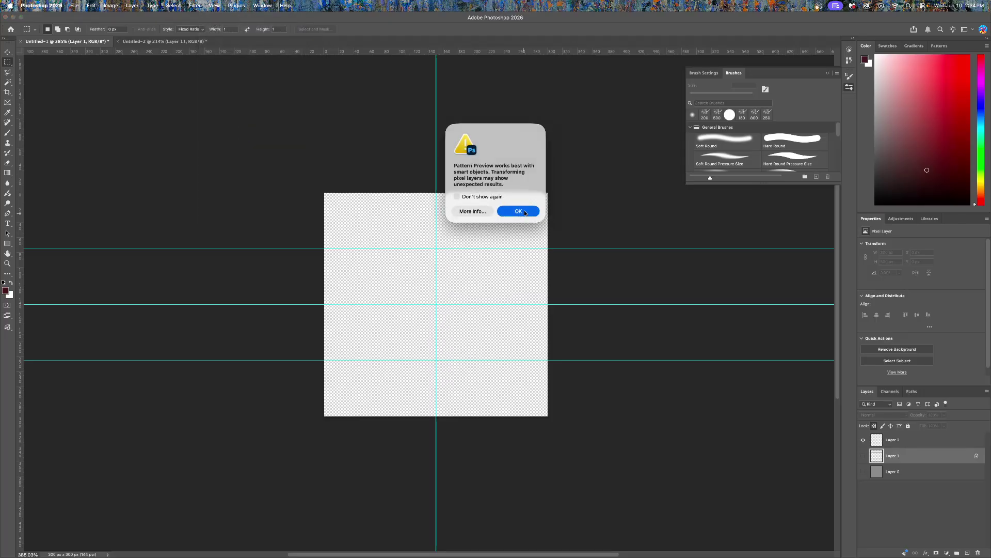
pyautogui.click(524, 211)
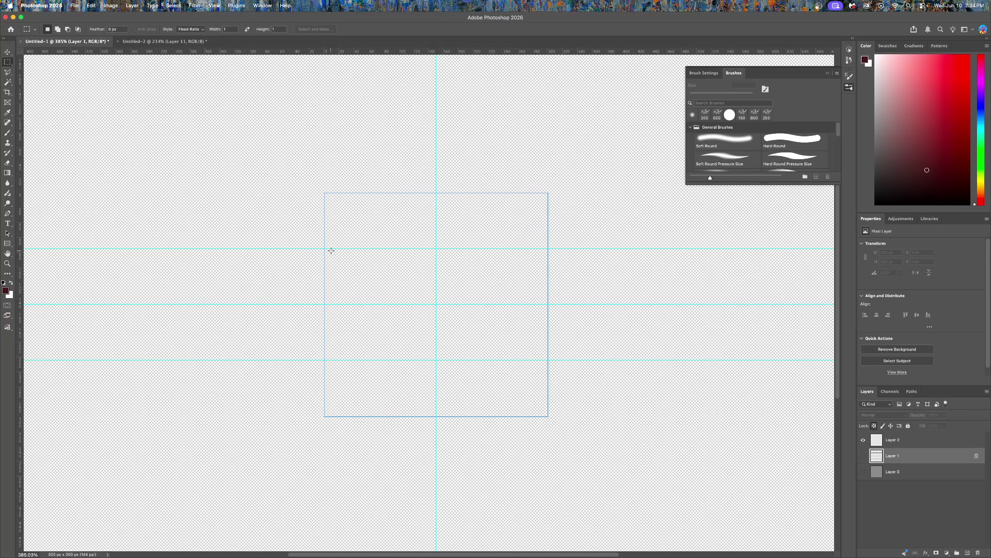
pyautogui.click(786, 137)
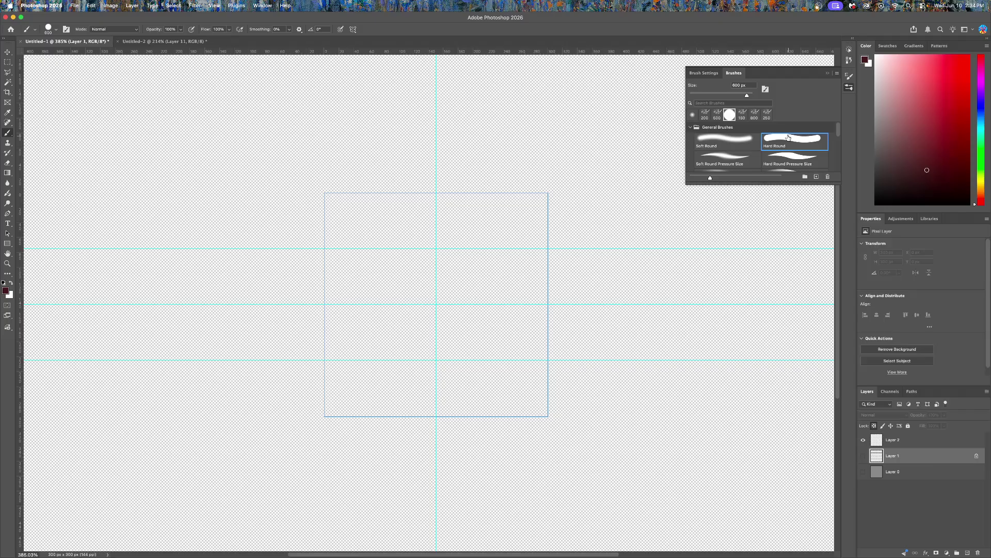
# Step: Unlock the transparent pixels of Layer 2 and add a new empty layer above it
pyautogui.click(901, 439)
pyautogui.click(875, 425)
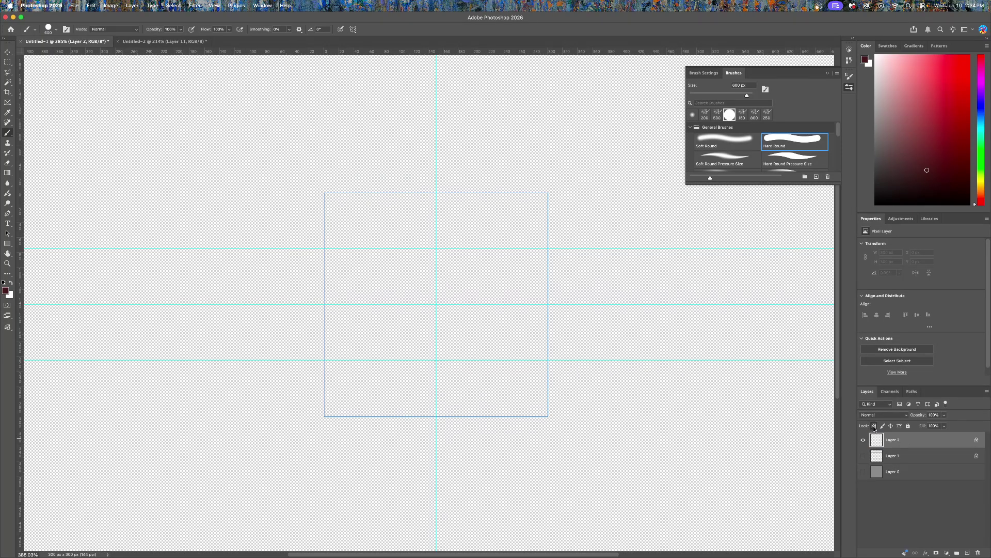
pyautogui.click(873, 426)
pyautogui.click(967, 551)
# Step: Reset the colours to default black and white and reduce the Hard Round brush size to 8 px
pyautogui.press('d')
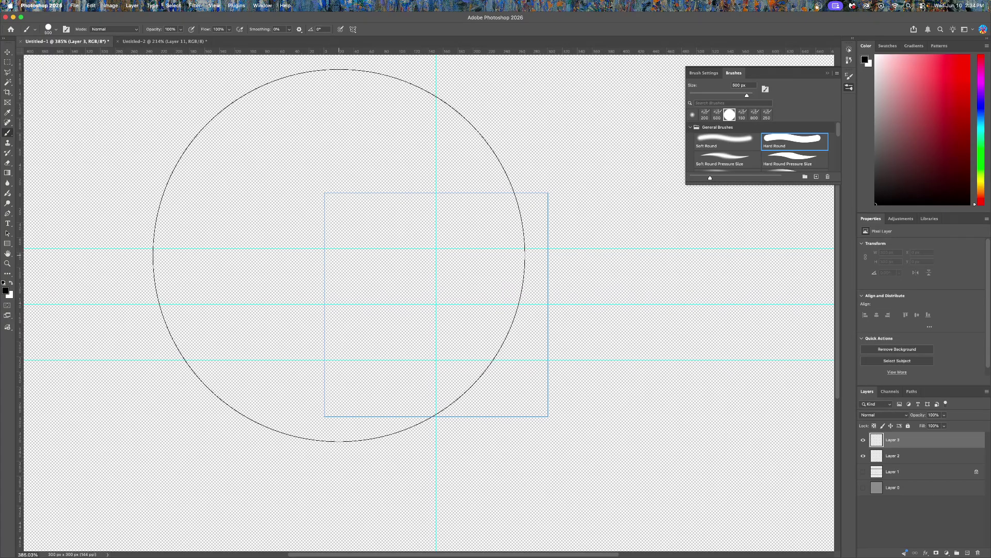
pyautogui.press('[')
pyautogui.press('[')
pyautogui.press('[')
pyautogui.press('[')
pyautogui.press('[')
pyautogui.press('[')
pyautogui.press('[')
pyautogui.press('[')
pyautogui.press('[')
pyautogui.press('[')
pyautogui.press('[')
pyautogui.press('[')
pyautogui.press('[')
pyautogui.press('[')
pyautogui.press('[')
pyautogui.press('[')
pyautogui.press('[')
pyautogui.press('[')
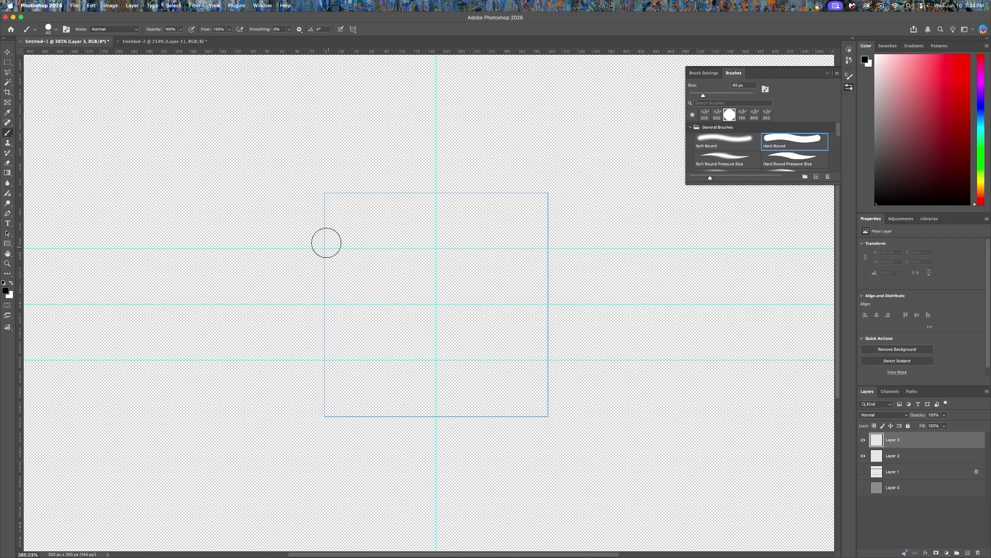
pyautogui.press('[')
# Step: Paint straight black horizontal lines across the full tile width along the three horizontal guides and the tile's bottom edge, undoing the first trial stroke
pyautogui.moveTo(324, 248); pyautogui.dragTo(386, 254)
pyautogui.press('super+z')
pyautogui.click(325, 248)
pyautogui.moveTo(325, 248); pyautogui.dragTo(556, 266)
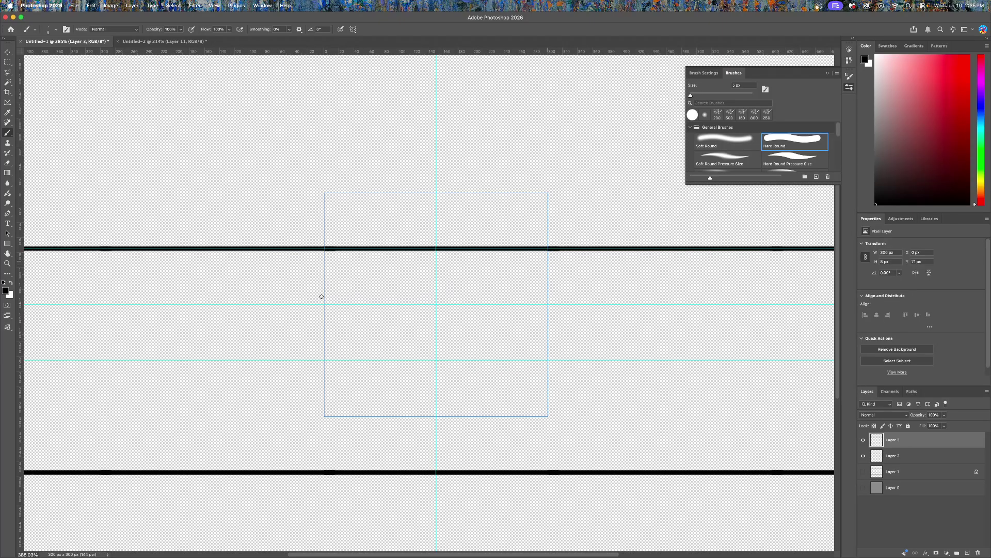
pyautogui.moveTo(323, 304); pyautogui.dragTo(564, 303)
pyautogui.moveTo(325, 359); pyautogui.dragTo(550, 367)
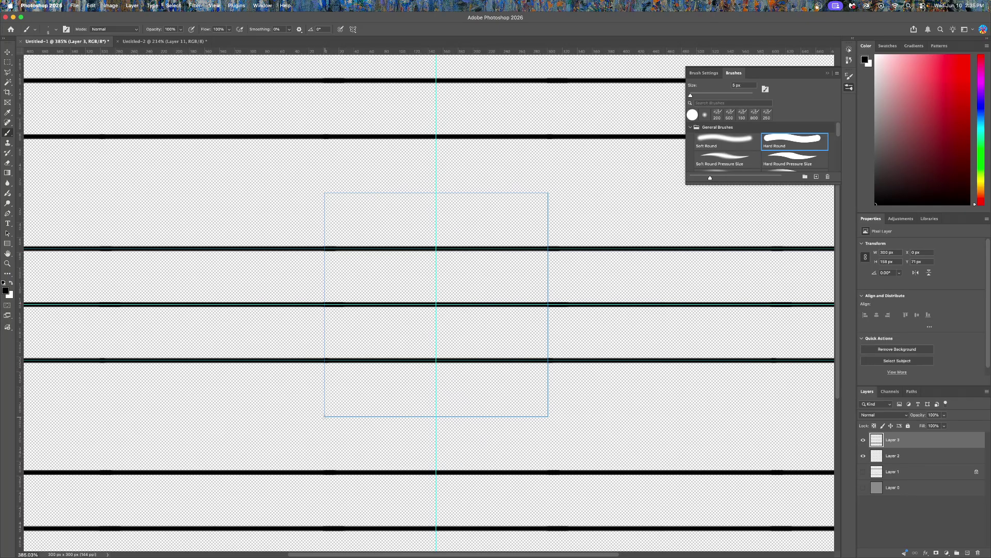
pyautogui.moveTo(324, 416); pyautogui.dragTo(549, 418)
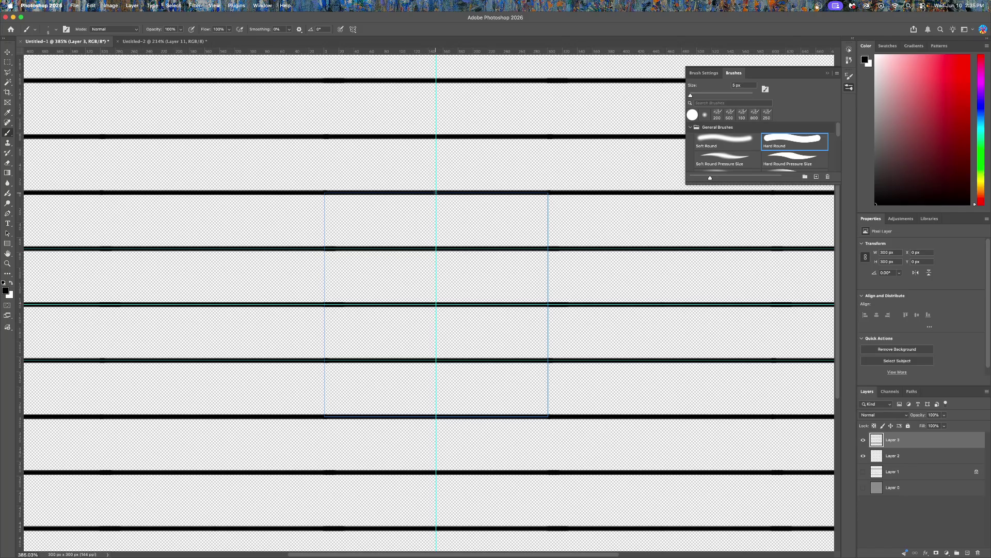
# Step: Paint vertical black joints in all four brick rows, alternating between the vertical centre guide and the tile's left edge
pyautogui.moveTo(437, 193); pyautogui.dragTo(436, 245)
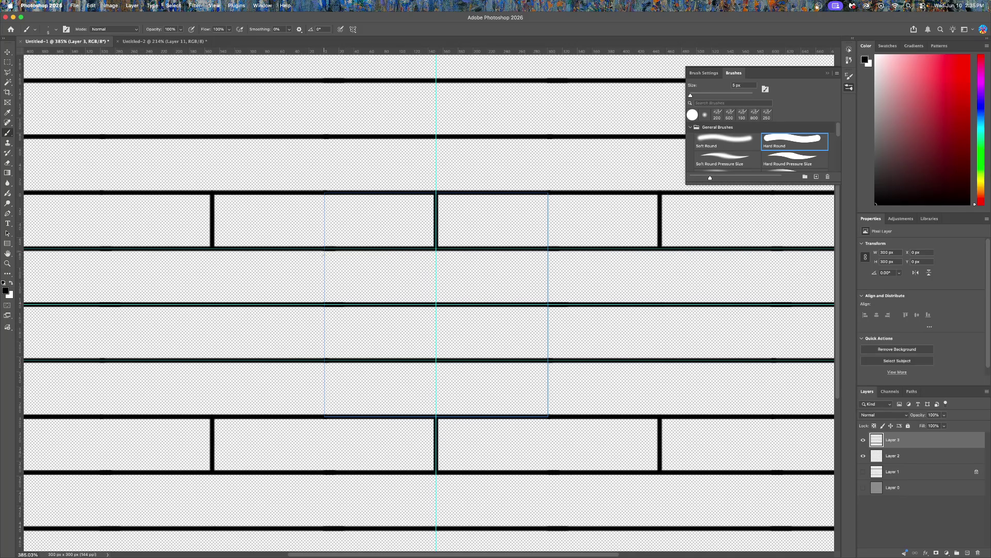
pyautogui.moveTo(324, 252); pyautogui.dragTo(321, 301)
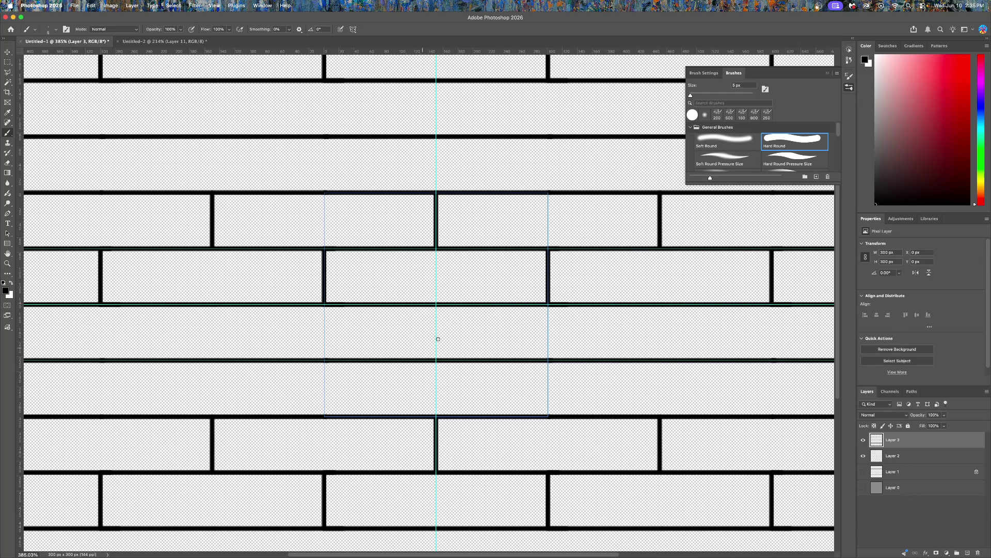
pyautogui.moveTo(436, 313); pyautogui.dragTo(436, 355)
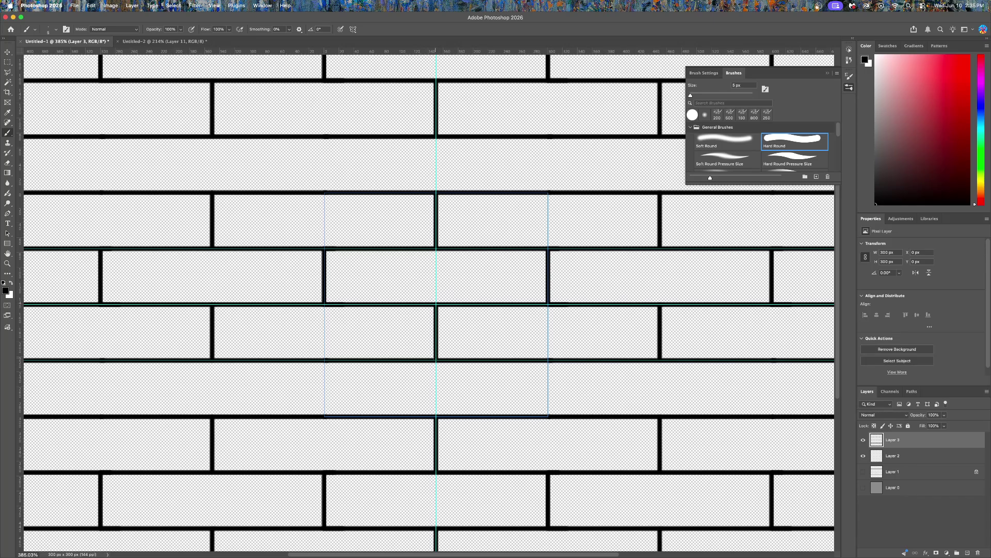
pyautogui.moveTo(324, 361); pyautogui.dragTo(324, 414)
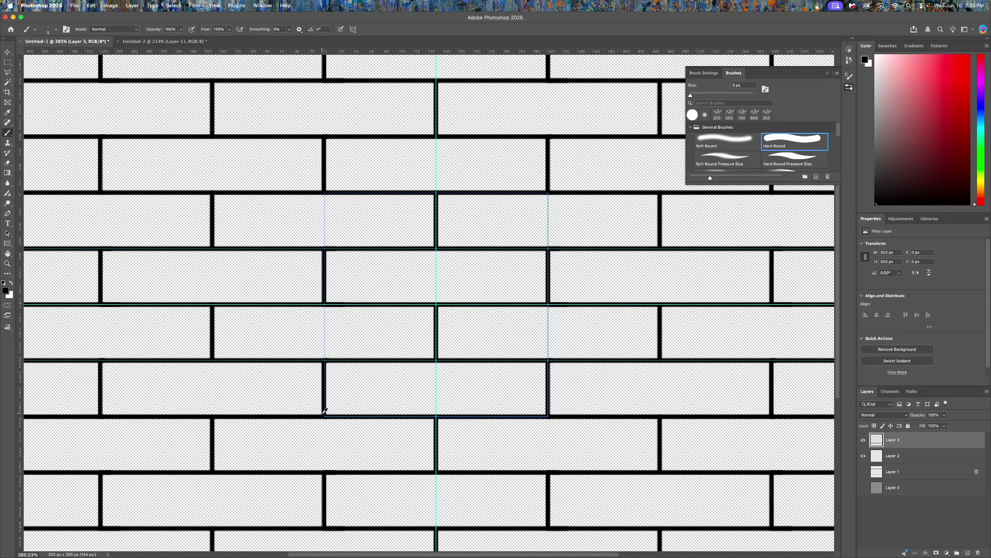
pyautogui.scroll(-5, 339, 425)
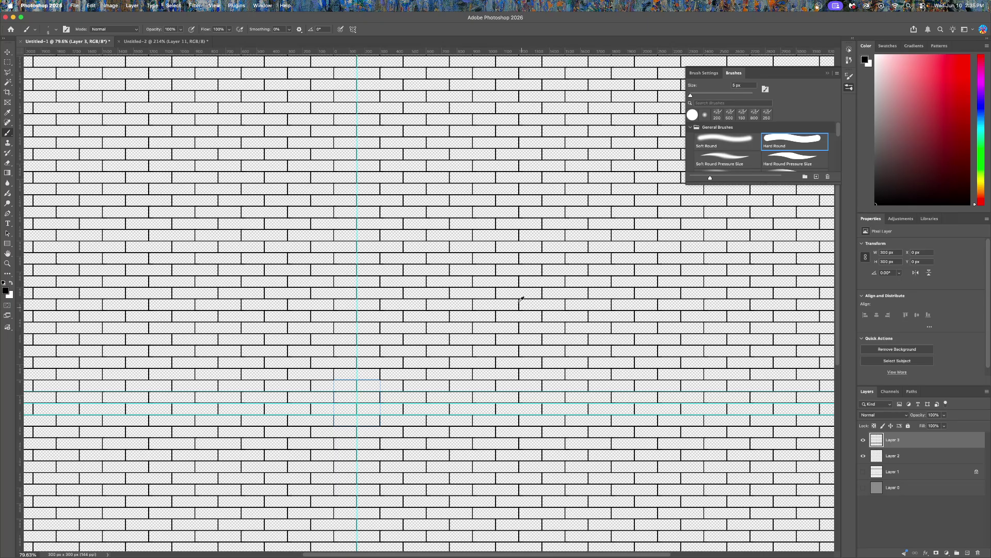
pyautogui.scroll(3, 412, 249)
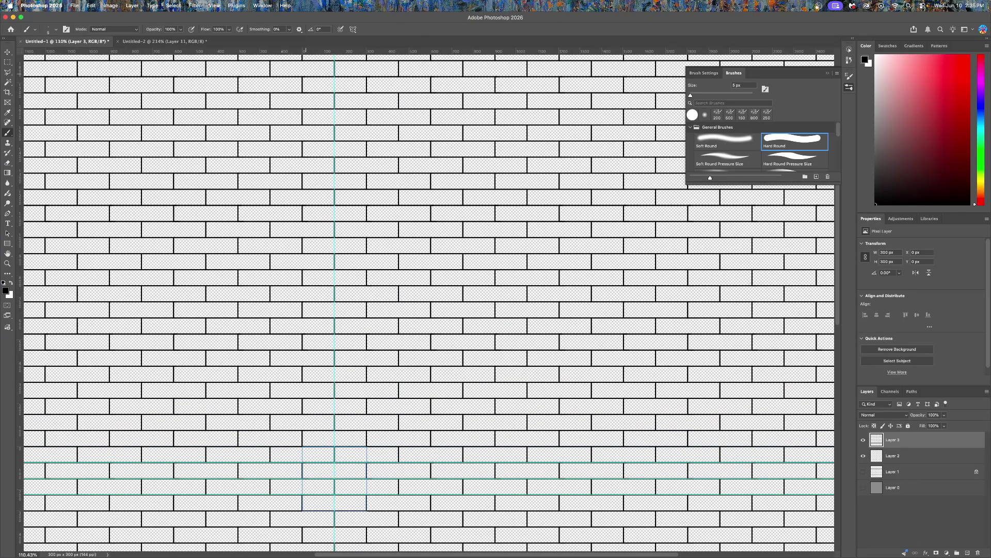
# Step: Turn off Pattern Preview to show only the single brick tile
pyautogui.click(215, 6)
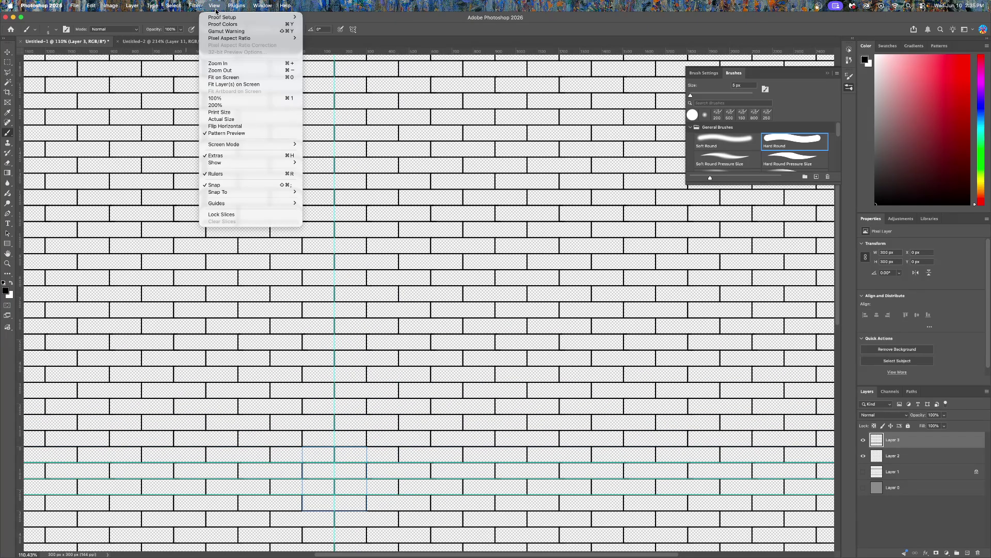
pyautogui.click(257, 133)
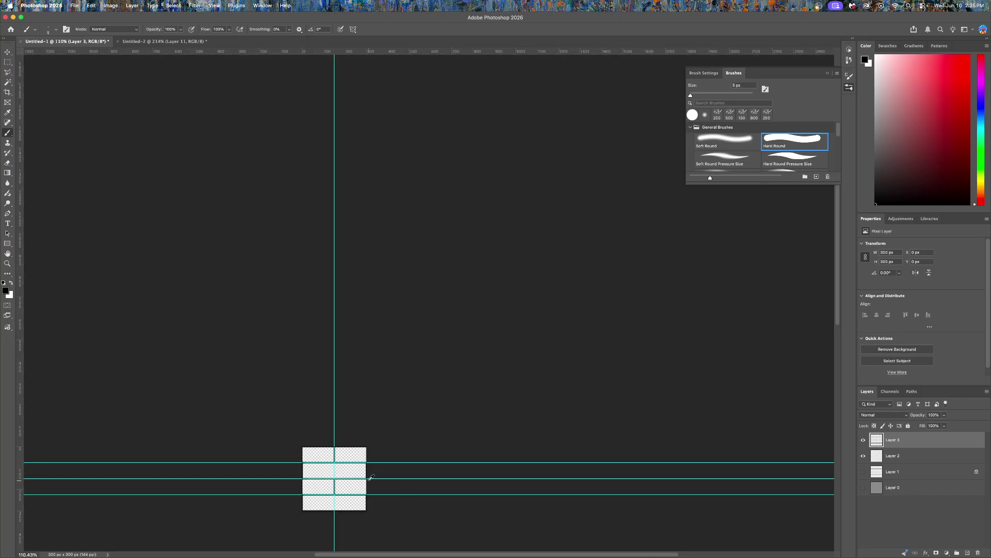
pyautogui.scroll(3, 371, 478)
pyautogui.scroll(-3, 460, 358)
pyautogui.hscroll(-3, 460, 358)
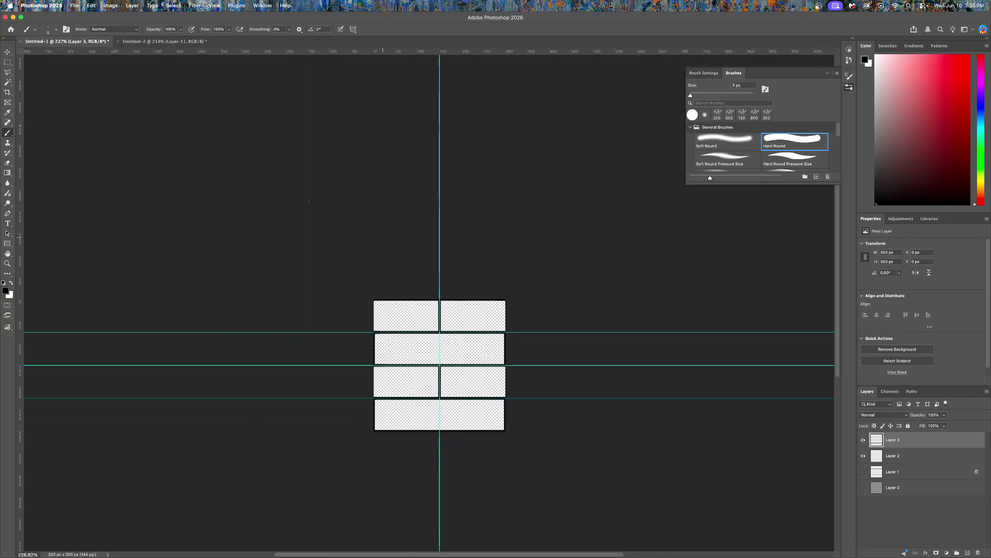
# Step: Define the brick tile as a pattern named BrickityBrick1
pyautogui.click(95, 6)
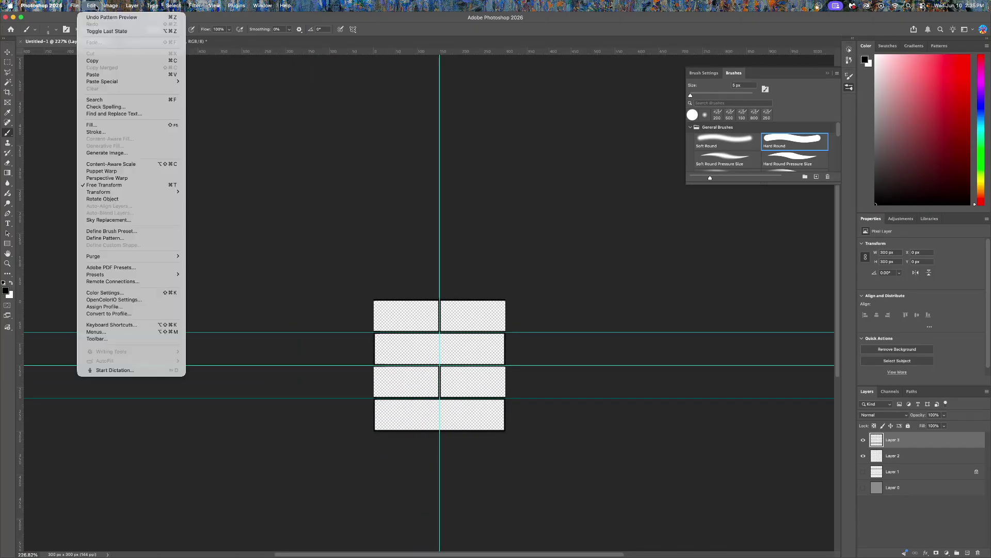
pyautogui.click(171, 238)
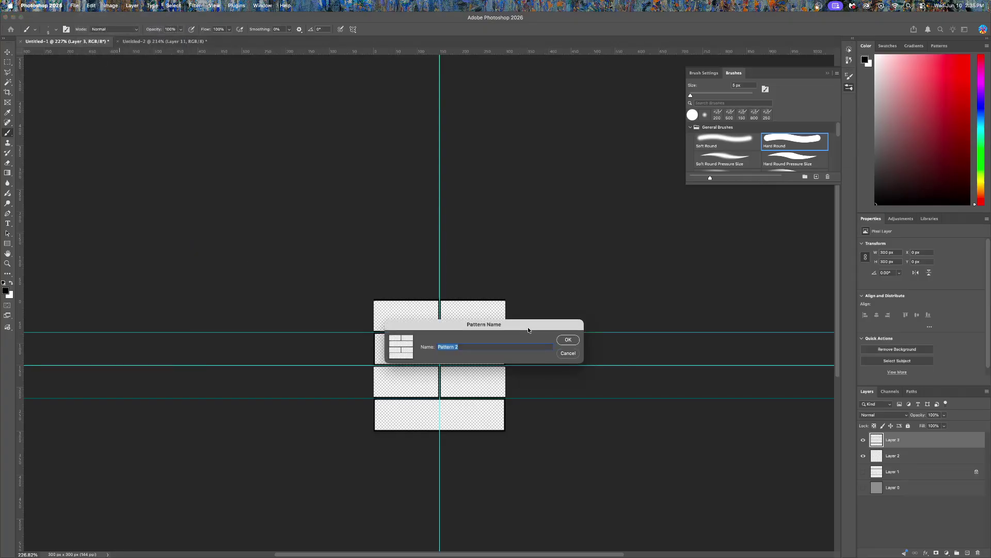
pyautogui.click(503, 350)
pyautogui.tripleClick(501, 348)
pyautogui.write('BrickityBrick1')
pyautogui.click(568, 341)
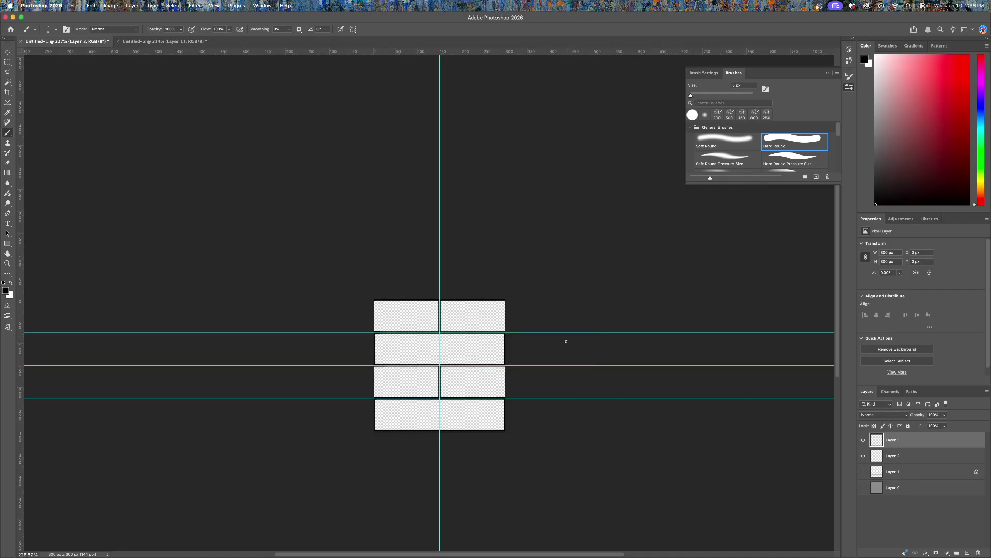
# Step: Switch to the Untitled-2 document and group the layers from Layer 11 down to the lower coffee_stains2
pyautogui.click(182, 42)
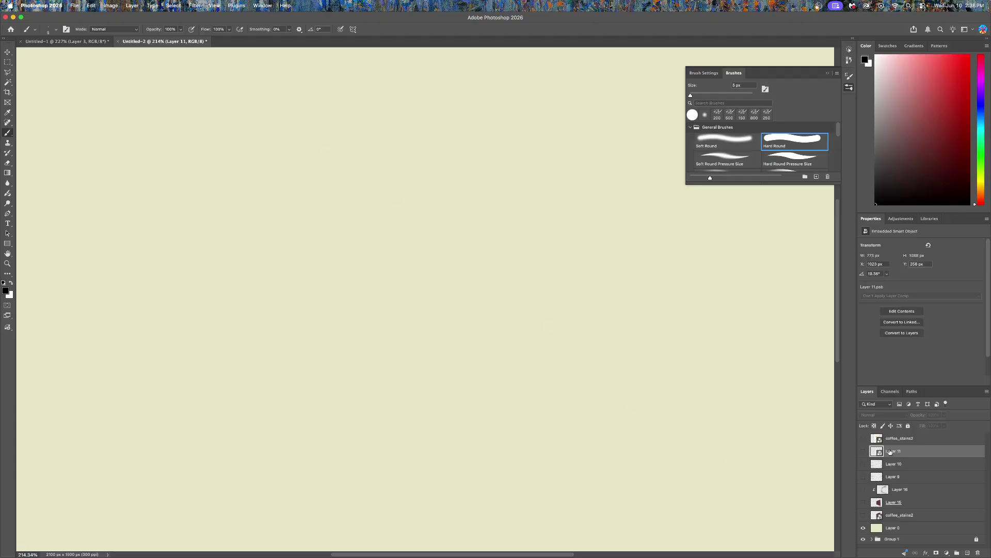
pyautogui.click(910, 517)
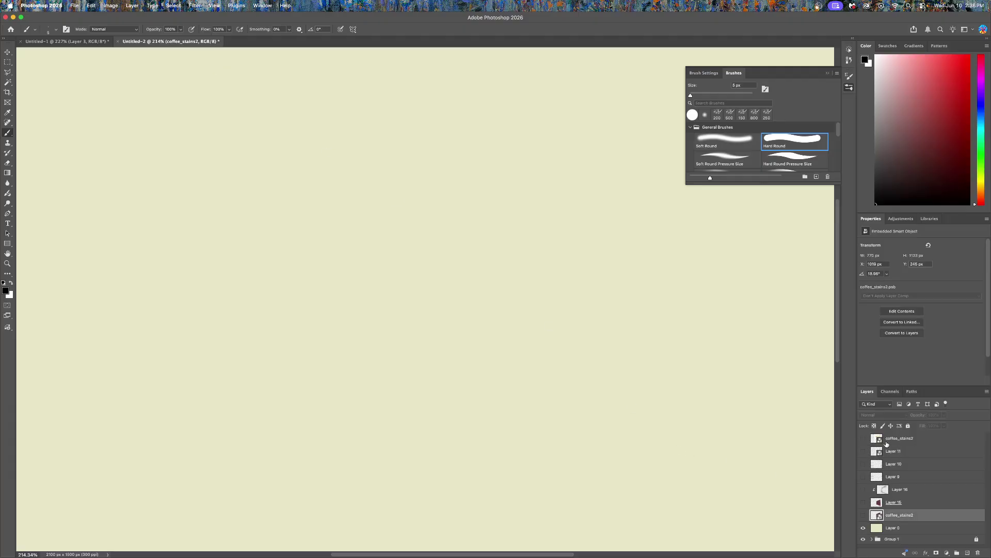
pyautogui.keyDown('shift'); pyautogui.click(887, 443); pyautogui.keyUp('shift')
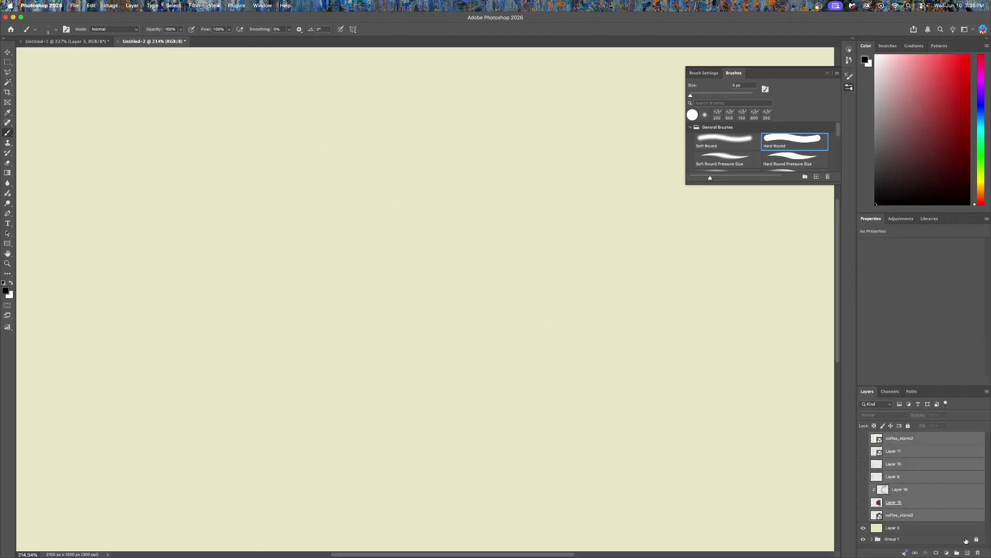
pyautogui.click(903, 451)
pyautogui.keyDown('shift'); pyautogui.click(912, 515); pyautogui.keyUp('shift')
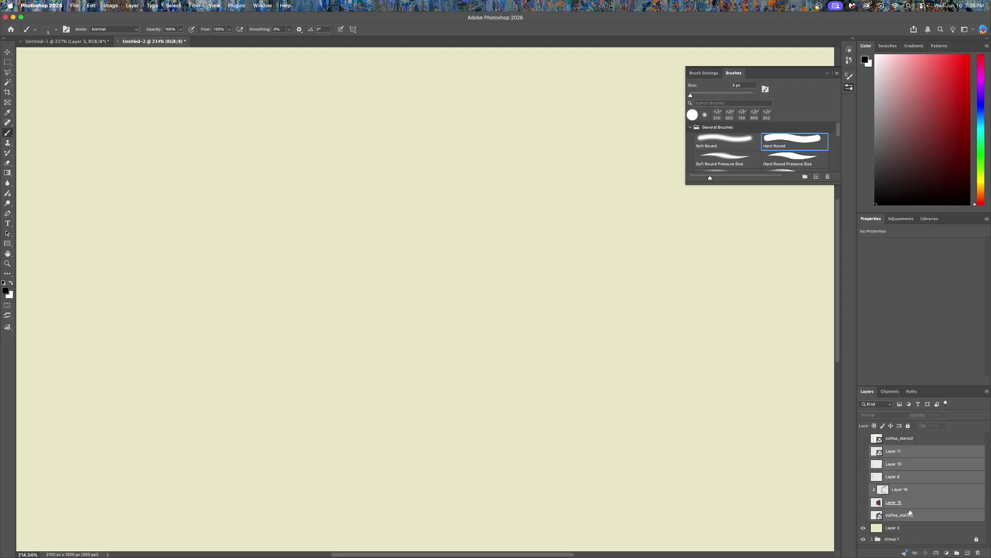
pyautogui.press('super+g')
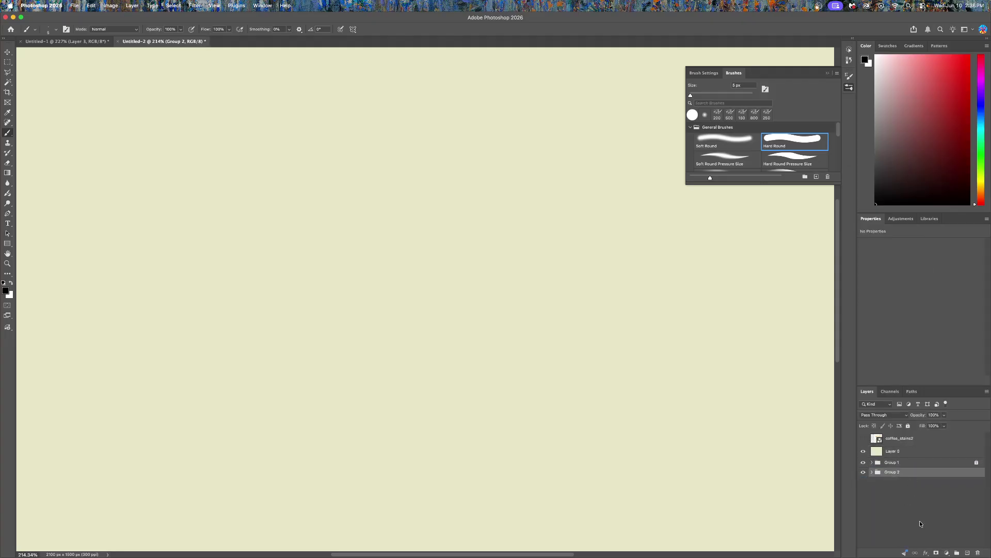
# Step: Add a new empty layer above the remaining coffee_stains2 layer
pyautogui.click(903, 441)
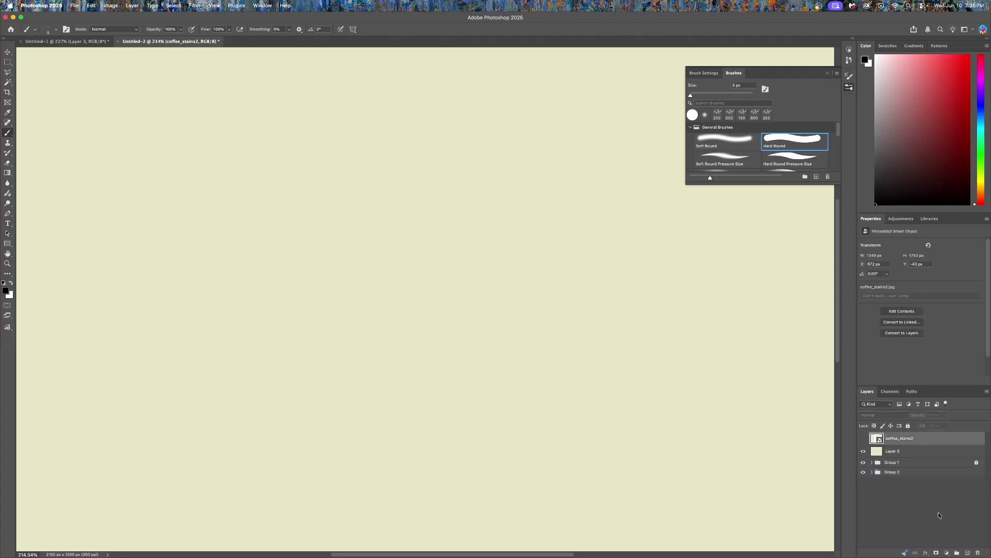
pyautogui.click(967, 553)
pyautogui.scroll(-3, 264, 173)
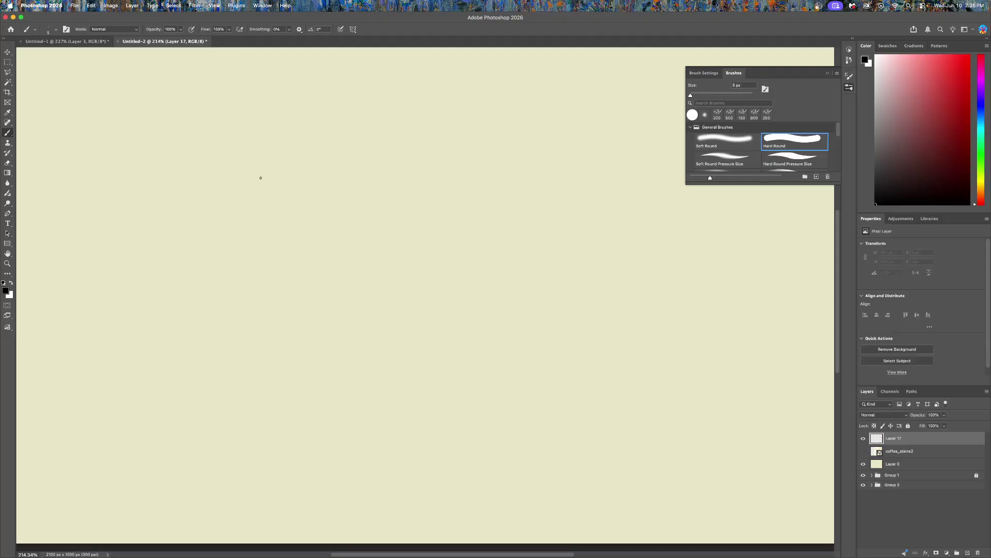
# Step: Set the Rectangular Marquee style to Normal and select a rectangle about 1348 by 846 px near the canvas centre
pyautogui.scroll(-5, 405, 302)
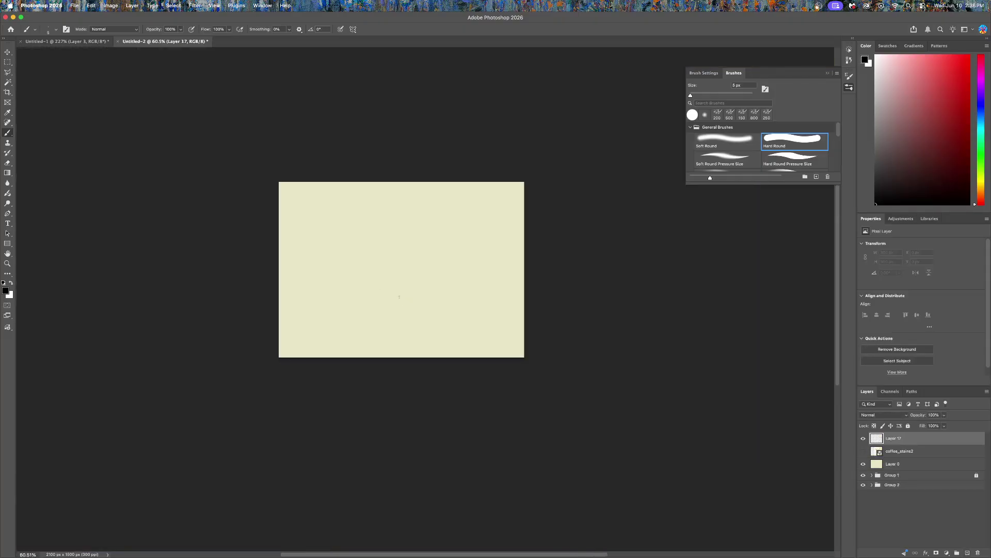
pyautogui.scroll(2, 400, 292)
pyautogui.scroll(1, 402, 289)
pyautogui.moveTo(402, 290); pyautogui.dragTo(439, 372)
pyautogui.press('m')
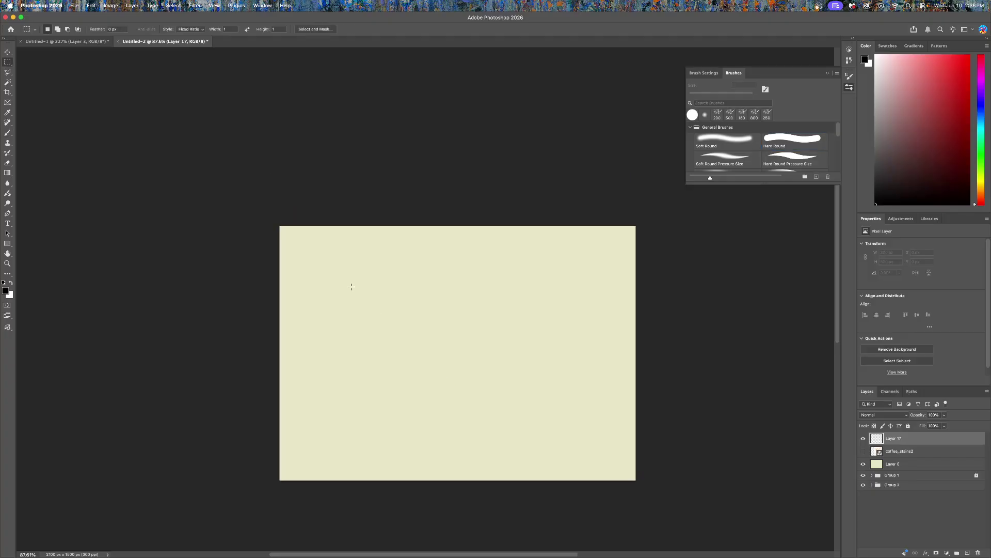
pyautogui.moveTo(351, 286); pyautogui.dragTo(532, 439)
pyautogui.click(280, 159)
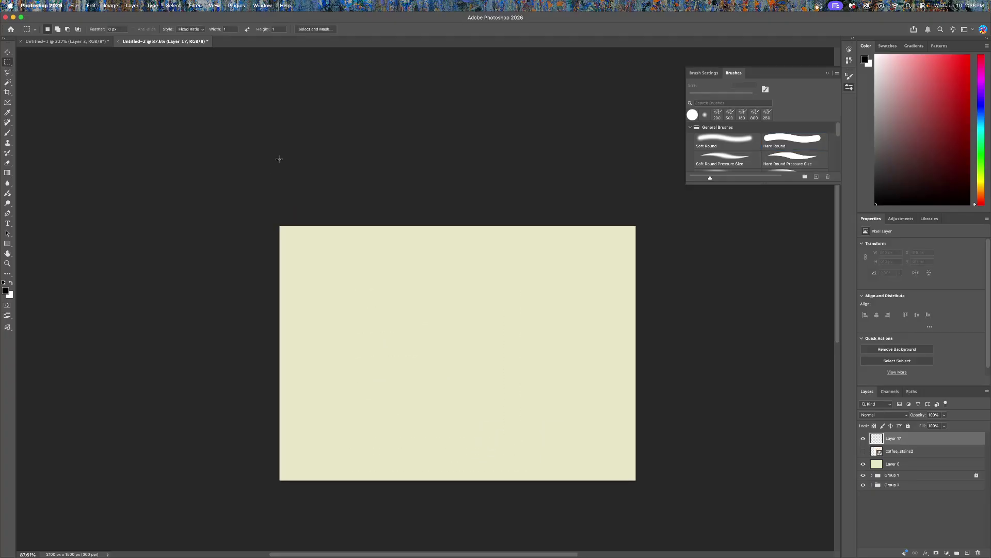
pyautogui.click(190, 29)
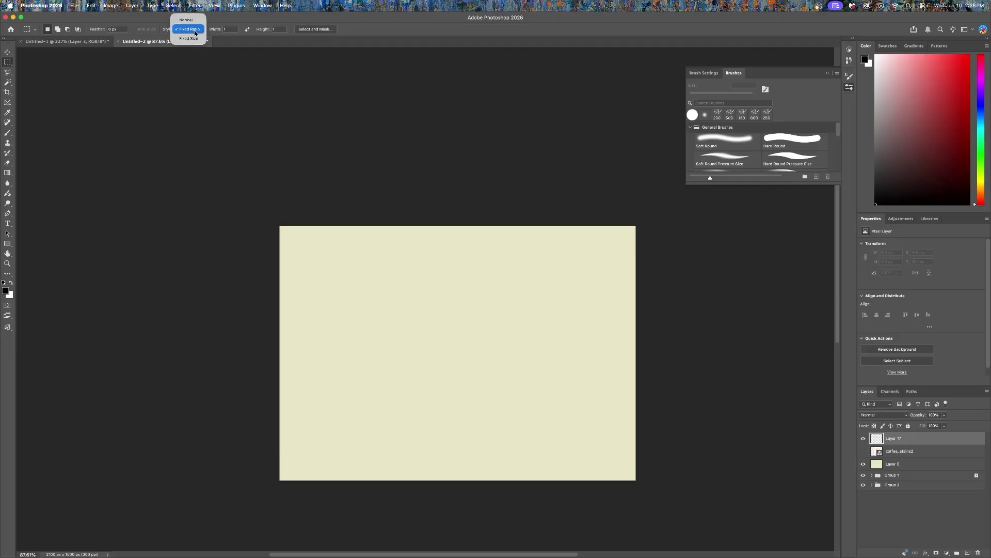
pyautogui.click(187, 19)
pyautogui.moveTo(339, 297); pyautogui.dragTo(567, 440)
# Step: Fill the rectangular selection with a muted brick red foreground colour and deselect
pyautogui.click(913, 140)
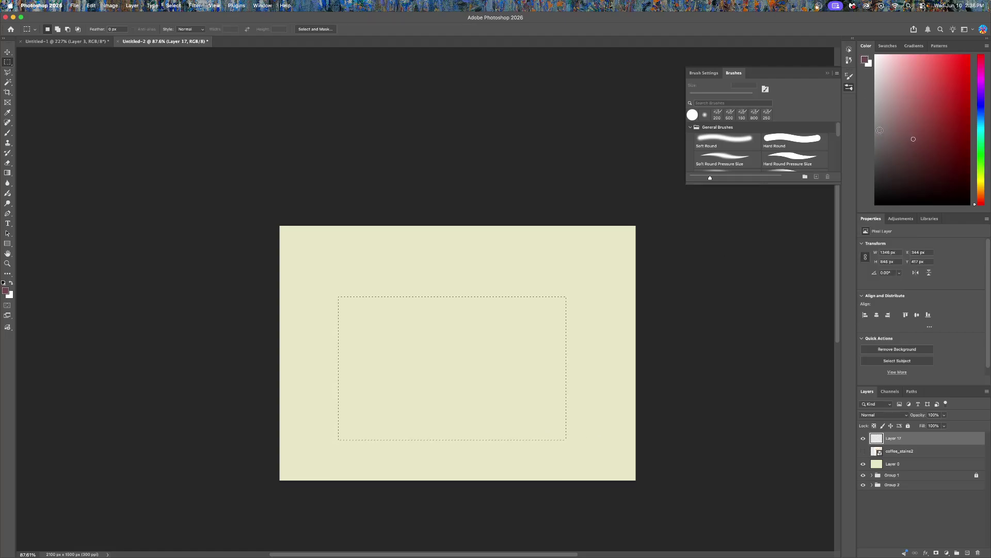
pyautogui.hotkey('alt', 'BackSpace')
pyautogui.hotkey('ctrl', 'd')
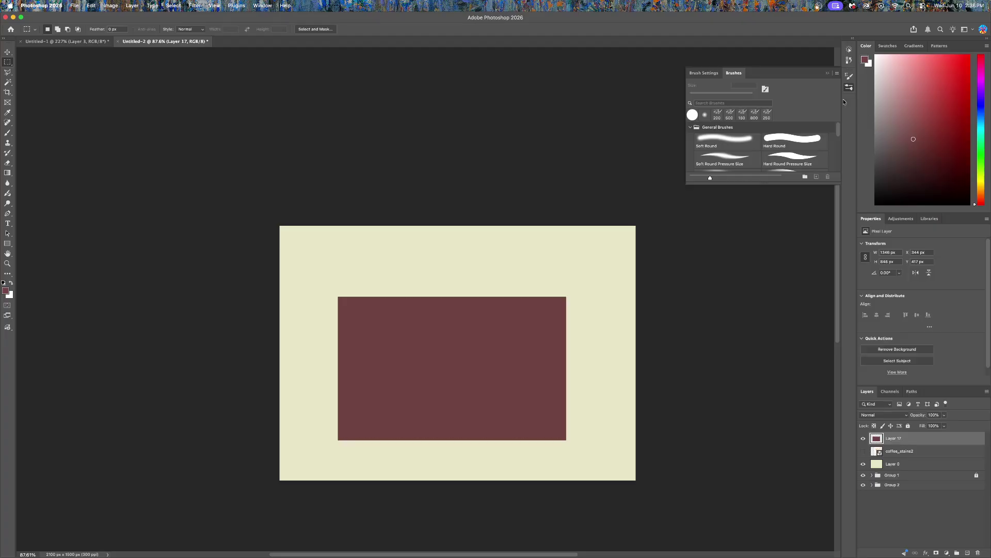
# Step: Lock the transparent pixels of Layer 17 and paint darker red over the rectangle with the 500 px textured brush
pyautogui.press('/')
pyautogui.click(732, 114)
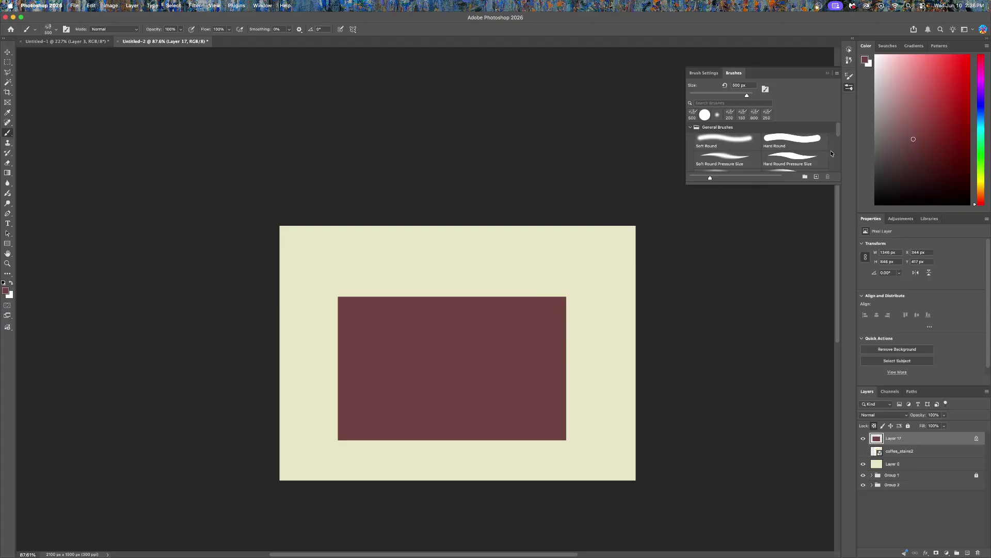
pyautogui.click(913, 157)
pyautogui.moveTo(533, 387)
pyautogui.mouseDown()
pyautogui.moveTo(442, 395)
pyautogui.moveTo(392, 327)
pyautogui.moveTo(490, 403)
pyautogui.moveTo(445, 339)
pyautogui.moveTo(431, 288)
pyautogui.moveTo(391, 362)
pyautogui.moveTo(422, 401)
pyautogui.moveTo(465, 354)
pyautogui.mouseUp()
# Step: Sample several reds from the rectangle and paint them over the dark streaks to blend the tones
pyautogui.keyDown('alt'); pyautogui.click(356, 318); pyautogui.keyUp('alt')
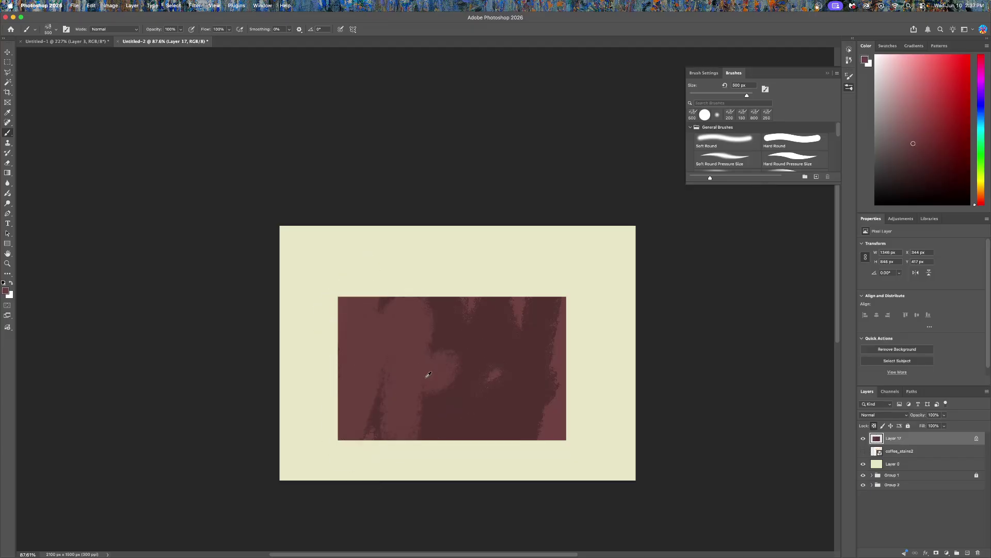
pyautogui.keyDown('alt'); pyautogui.click(425, 388); pyautogui.keyUp('alt')
pyautogui.moveTo(426, 387)
pyautogui.mouseDown()
pyautogui.moveTo(438, 352)
pyautogui.moveTo(437, 400)
pyautogui.moveTo(523, 396)
pyautogui.moveTo(447, 401)
pyautogui.moveTo(372, 387)
pyautogui.moveTo(472, 325)
pyautogui.moveTo(538, 327)
pyautogui.moveTo(575, 386)
pyautogui.moveTo(554, 409)
pyautogui.moveTo(523, 259)
pyautogui.moveTo(493, 400)
pyautogui.moveTo(383, 293)
pyautogui.moveTo(380, 423)
pyautogui.moveTo(374, 358)
pyautogui.moveTo(383, 431)
pyautogui.moveTo(493, 396)
pyautogui.mouseUp()
pyautogui.keyDown('alt'); pyautogui.click(380, 419); pyautogui.keyUp('alt')
pyautogui.keyDown('alt'); pyautogui.click(467, 418); pyautogui.keyUp('alt')
pyautogui.moveTo(451, 307)
pyautogui.mouseDown()
pyautogui.moveTo(416, 456)
pyautogui.moveTo(472, 334)
pyautogui.moveTo(481, 329)
pyautogui.moveTo(529, 386)
pyautogui.moveTo(508, 432)
pyautogui.moveTo(475, 298)
pyautogui.moveTo(410, 339)
pyautogui.moveTo(421, 389)
pyautogui.moveTo(455, 417)
pyautogui.mouseUp()
# Step: Enlarge the textured brush to 1600 px and paint subtle mottling across the rectangle with a sampled dark red
pyautogui.press(']')
pyautogui.press(']')
pyautogui.press(']')
pyautogui.press(']')
pyautogui.press(']')
pyautogui.press(']')
pyautogui.press(']')
pyautogui.press(']')
pyautogui.press(']')
pyautogui.press(']')
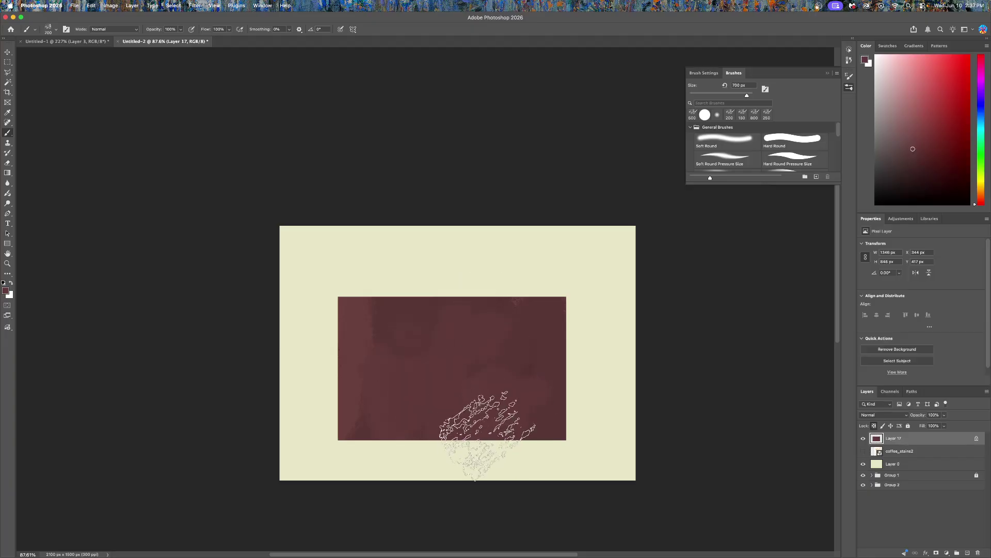
pyautogui.keyDown('alt'); pyautogui.click(525, 389); pyautogui.keyUp('alt')
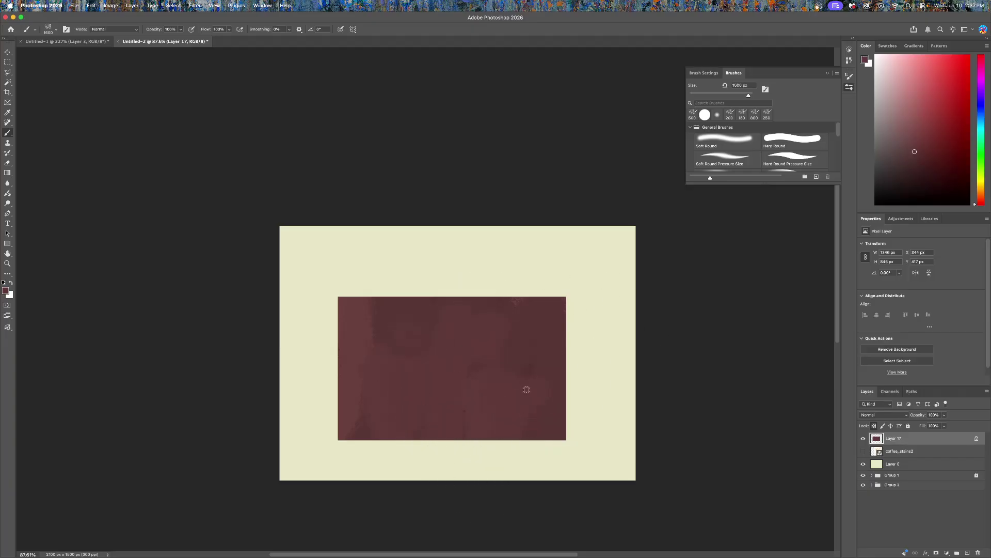
pyautogui.moveTo(537, 382)
pyautogui.mouseDown()
pyautogui.moveTo(413, 326)
pyautogui.moveTo(520, 394)
pyautogui.moveTo(410, 432)
pyautogui.moveTo(418, 282)
pyautogui.mouseUp()
# Step: Move the coffee_stains2 layer above Layer 17, make it visible and clip it to the red rectangle
pyautogui.click(899, 451)
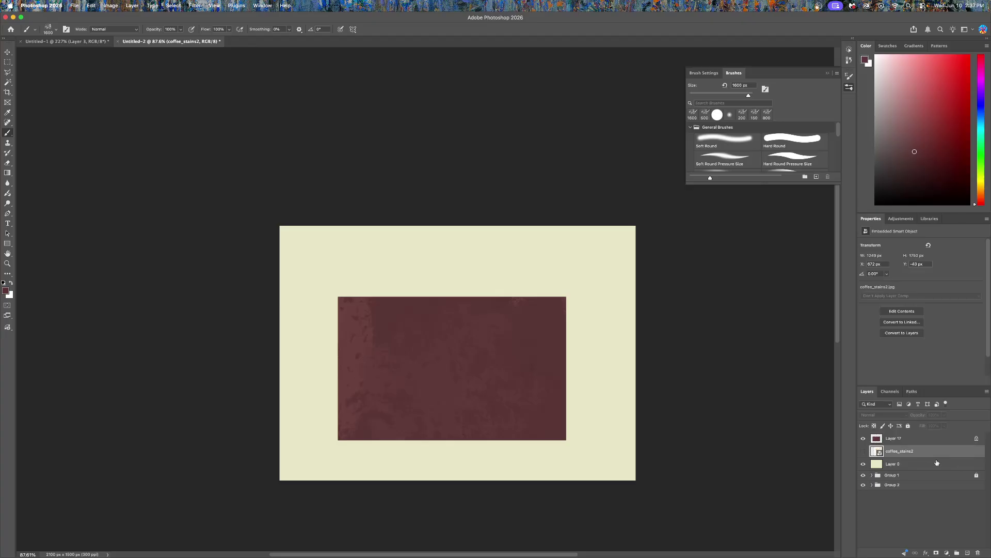
pyautogui.moveTo(927, 455); pyautogui.dragTo(918, 438)
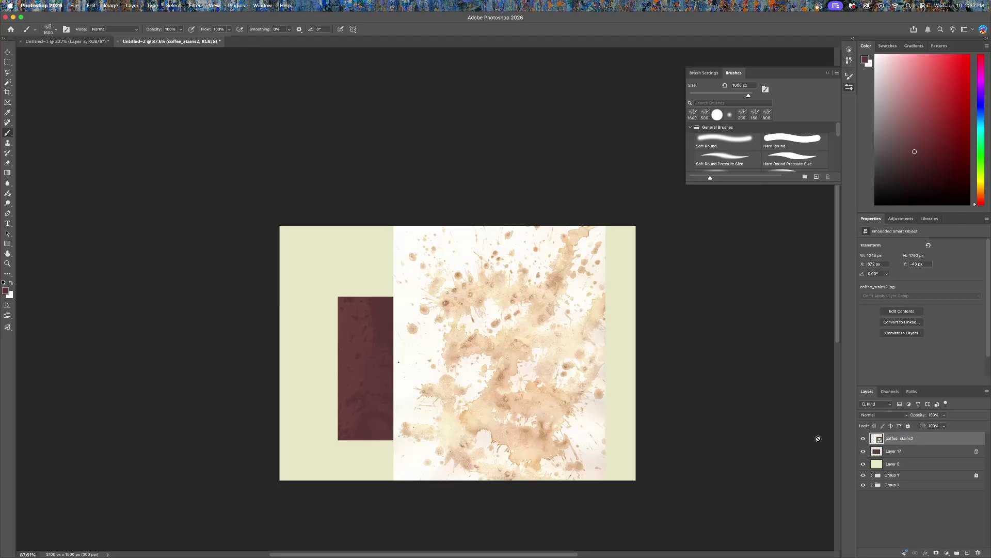
pyautogui.press('super+alt+g')
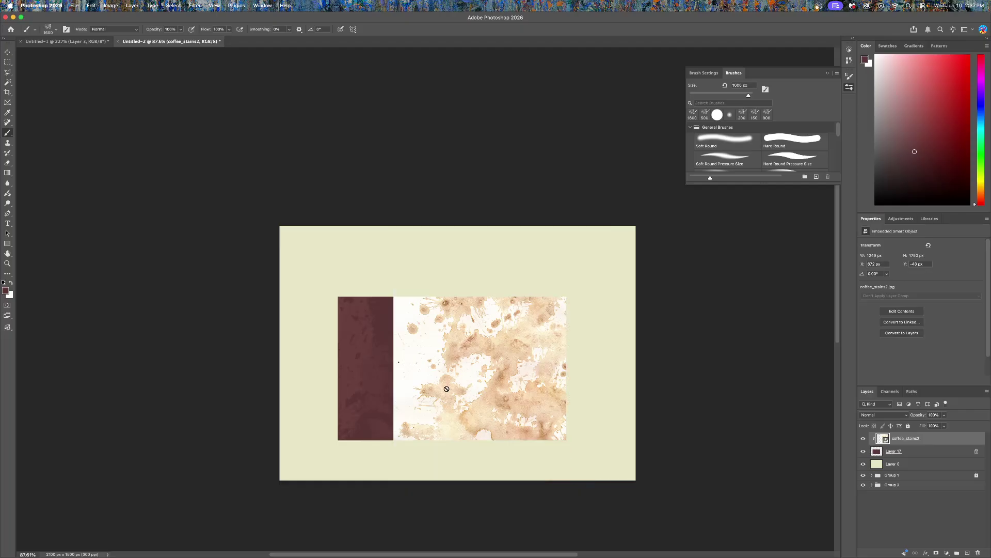
# Step: Transform the coffee stain image, stretching it to about 2011 px wide so it covers the whole rectangle
pyautogui.press('super+t')
pyautogui.moveTo(392, 367); pyautogui.dragTo(264, 370)
pyautogui.press('Return')
pyautogui.press('b')
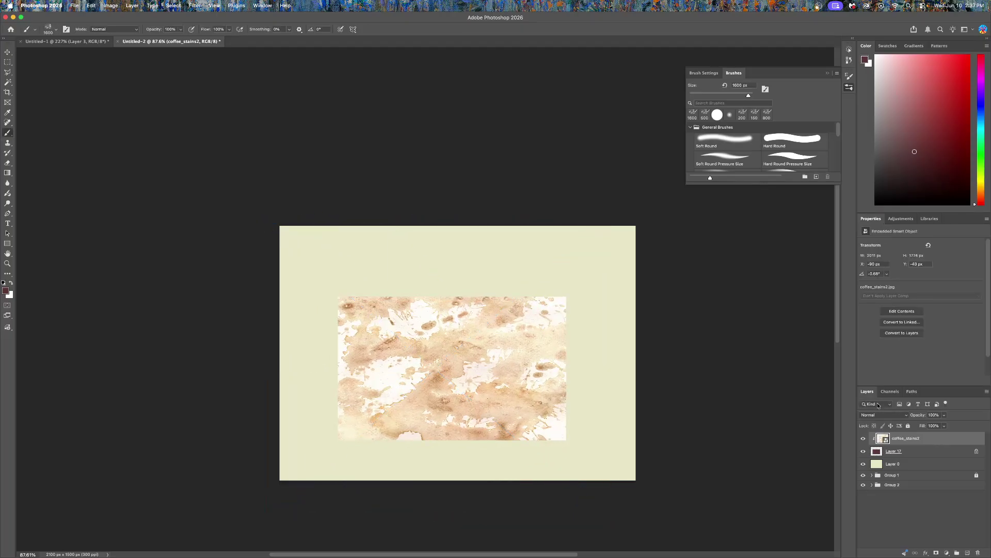
# Step: Set the coffee_stains2 layer's blend mode to Multiply and rasterize the layer
pyautogui.click(886, 417)
pyautogui.click(875, 446)
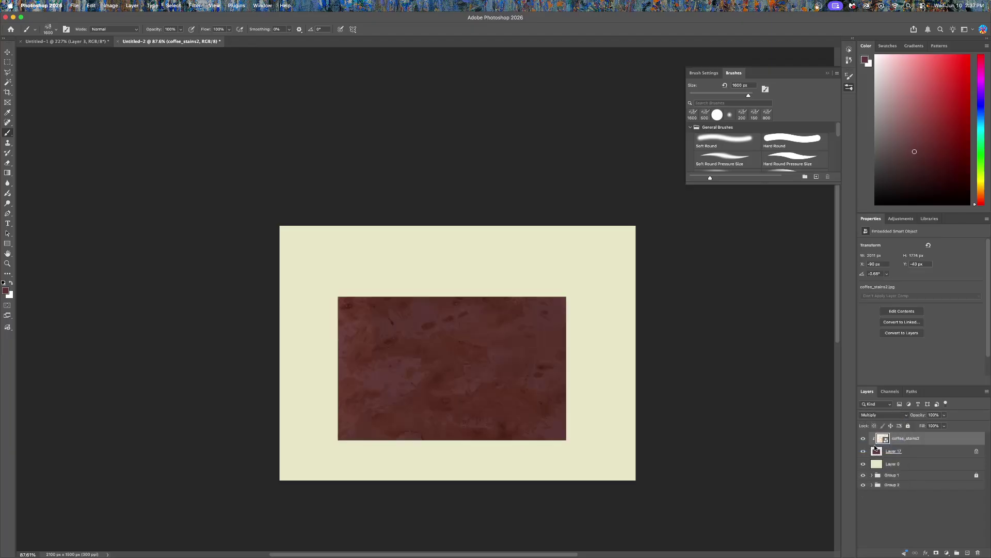
pyautogui.rightClick(881, 443)
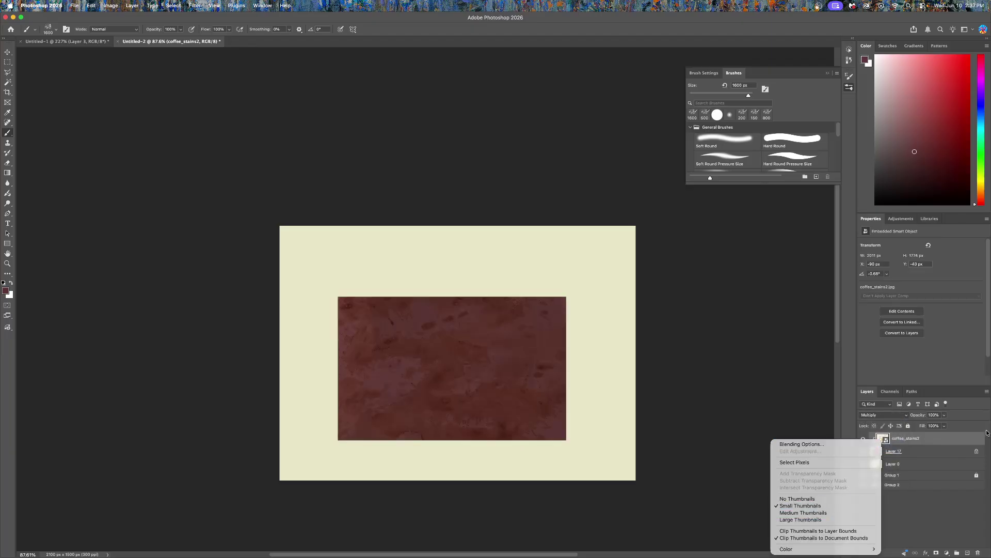
pyautogui.click(954, 441)
pyautogui.rightClick(954, 443)
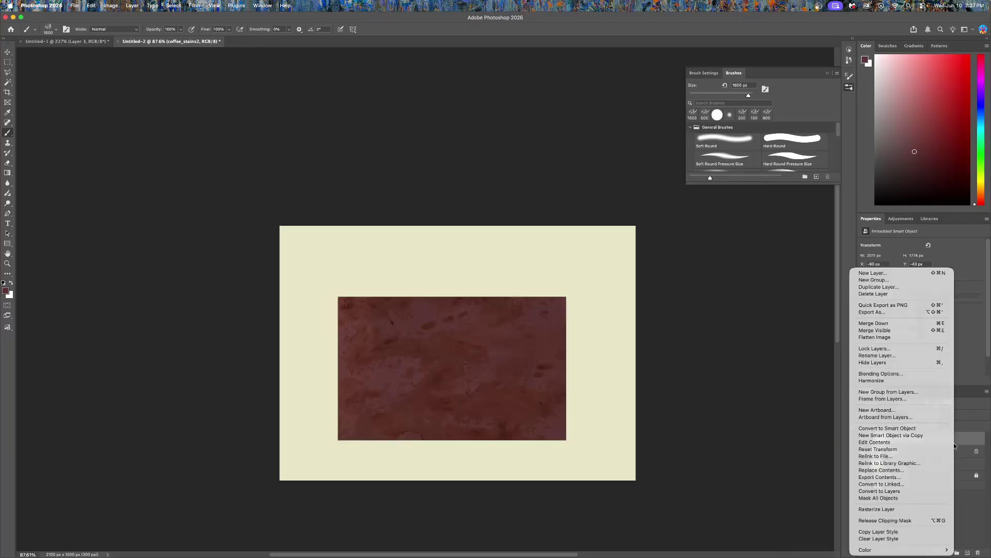
pyautogui.click(923, 509)
# Step: Reduce the coffee stain's saturation and raise its lightness slightly with a Hue/Saturation adjustment
pyautogui.press('super+u')
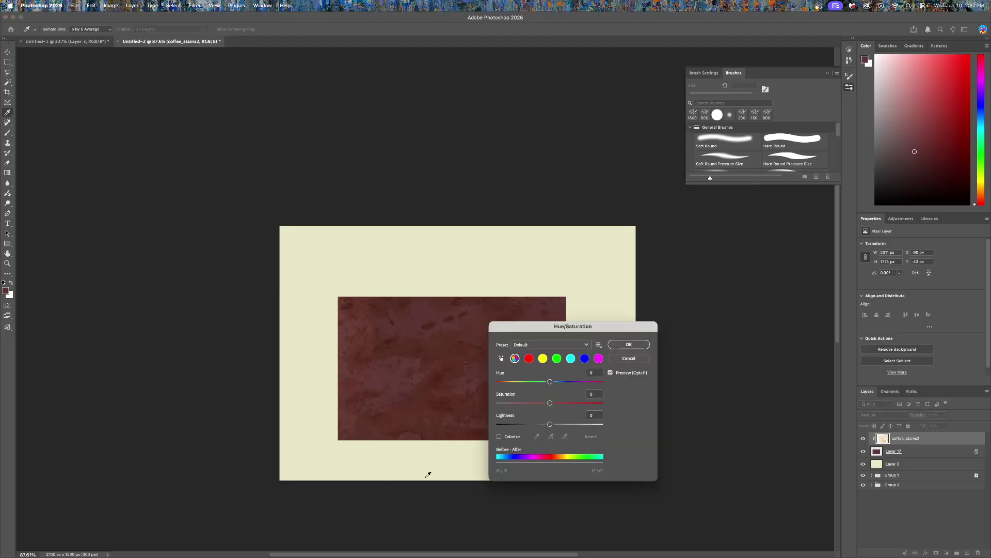
pyautogui.click(527, 403)
pyautogui.click(563, 424)
pyautogui.click(644, 349)
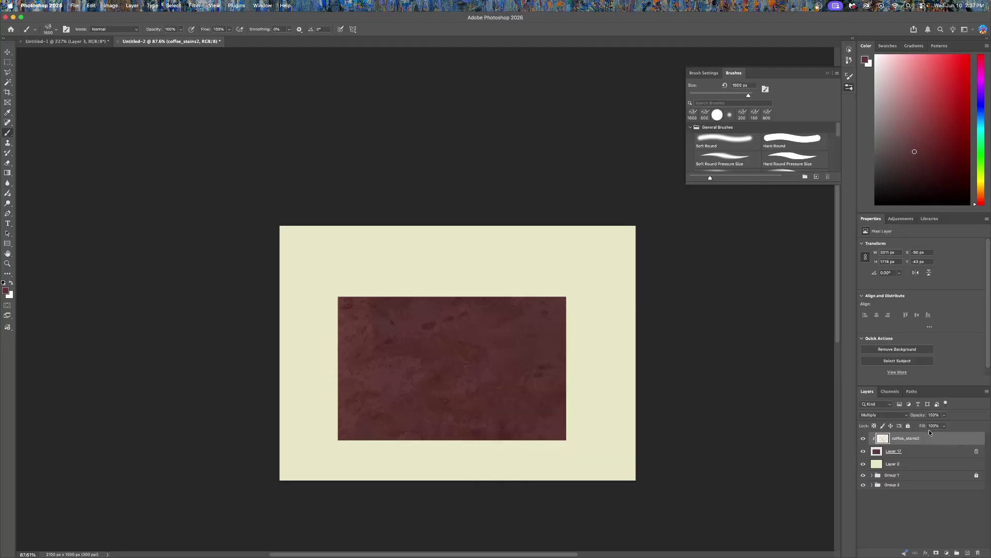
# Step: Merge the coffee stain with Layer 17 and convert the merged layer to a smart object
pyautogui.keyDown('shift'); pyautogui.click(881, 453); pyautogui.keyUp('shift')
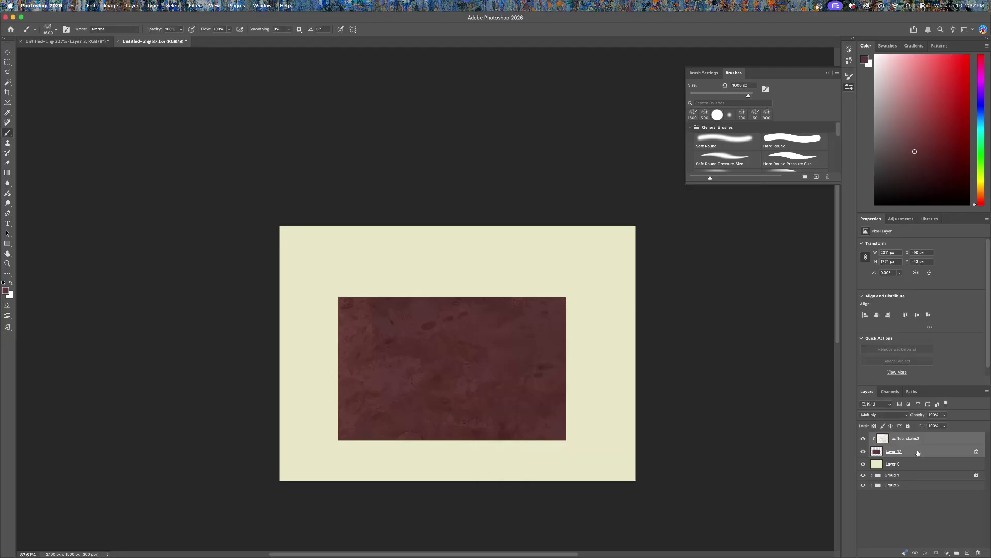
pyautogui.press('super+e')
pyautogui.click(862, 441)
pyautogui.click(863, 441)
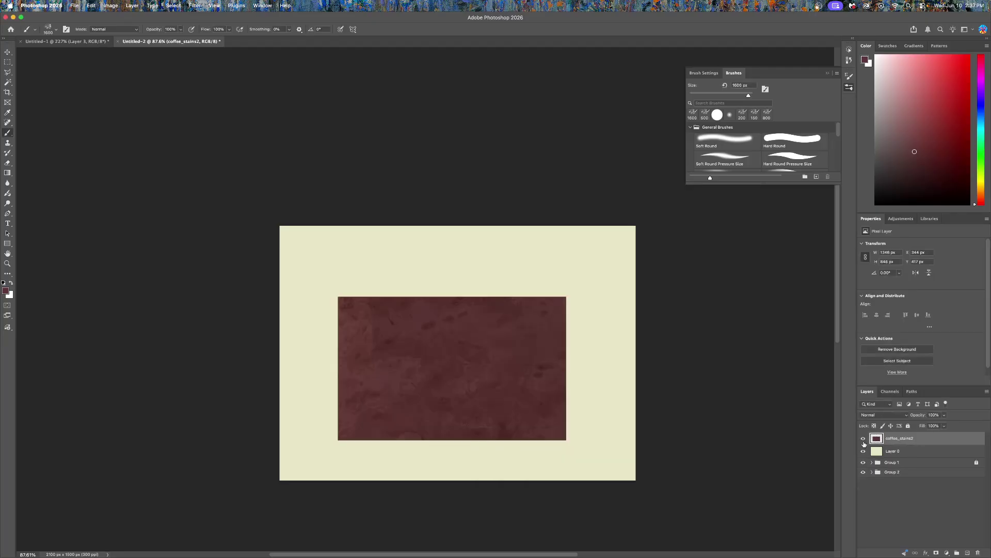
pyautogui.rightClick(914, 443)
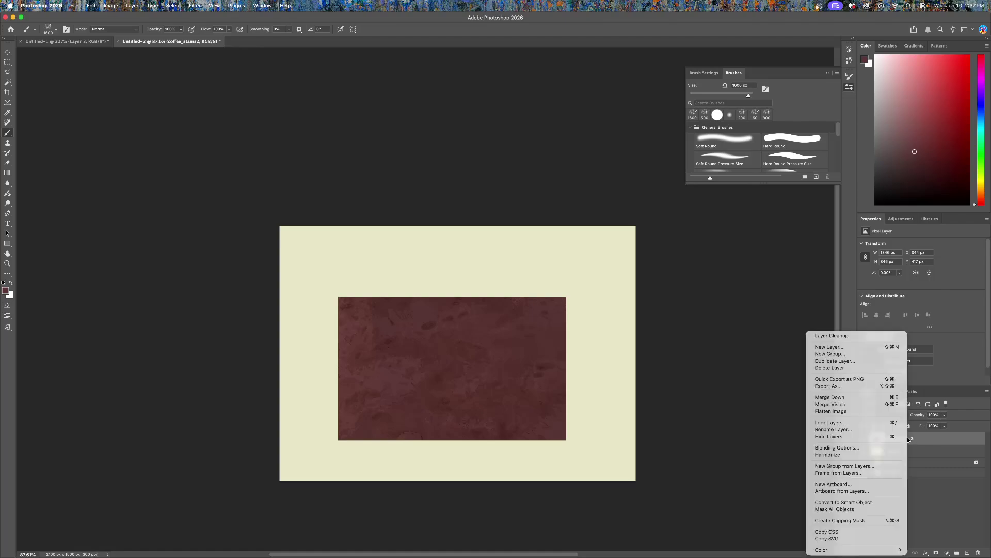
pyautogui.click(855, 502)
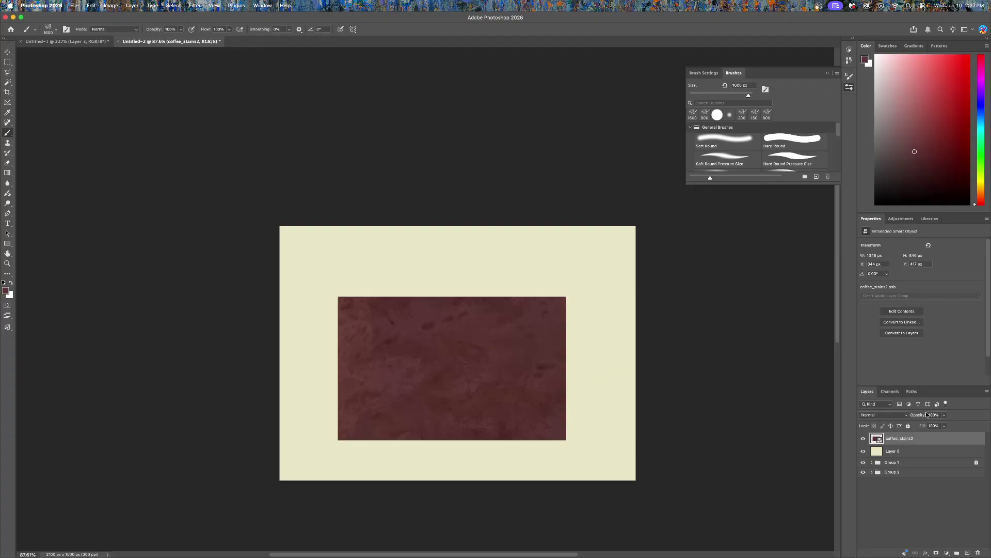
# Step: Duplicate the smart object, hide the original and distort the copy's corners into a receding wall about 1320 px tall
pyautogui.press('super+j')
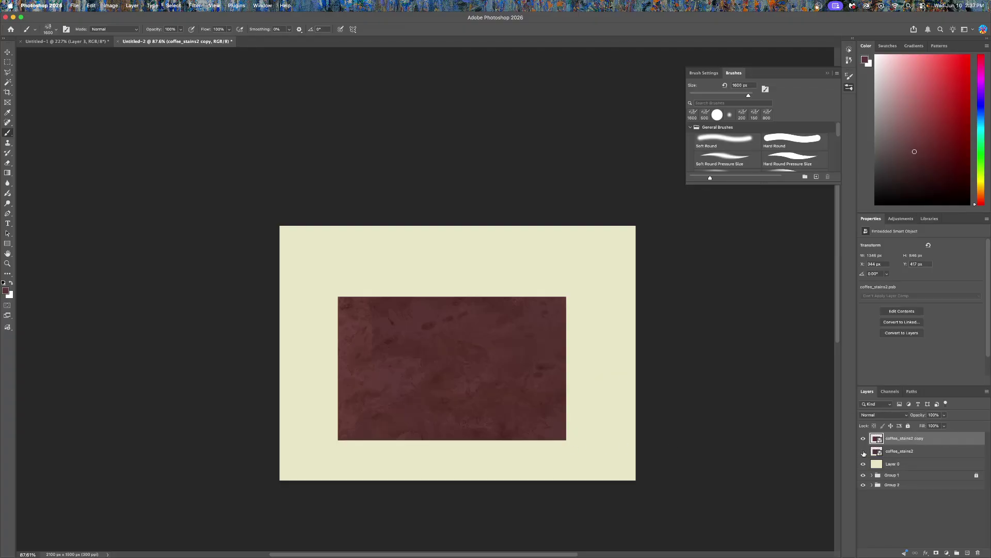
pyautogui.press('super+t')
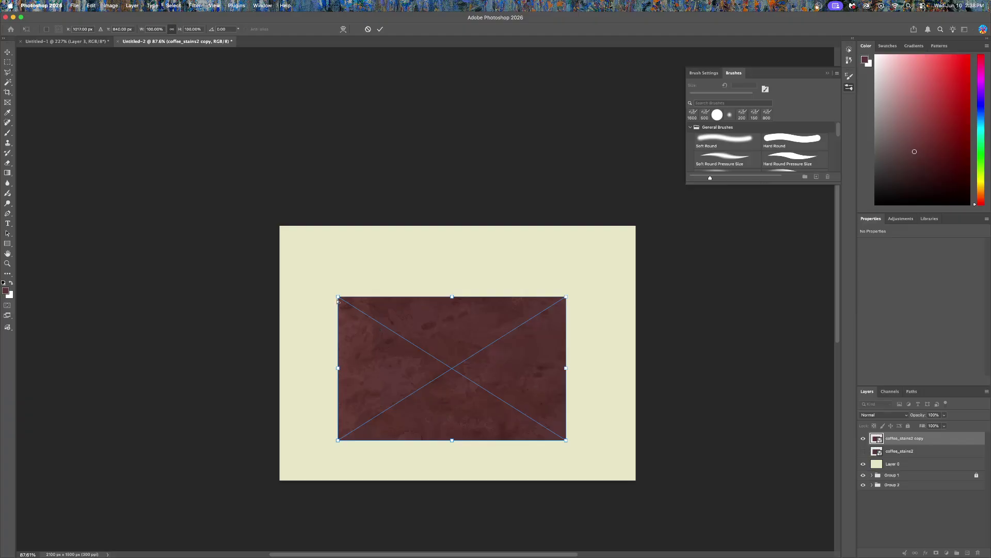
pyautogui.moveTo(338, 299); pyautogui.dragTo(458, 309)
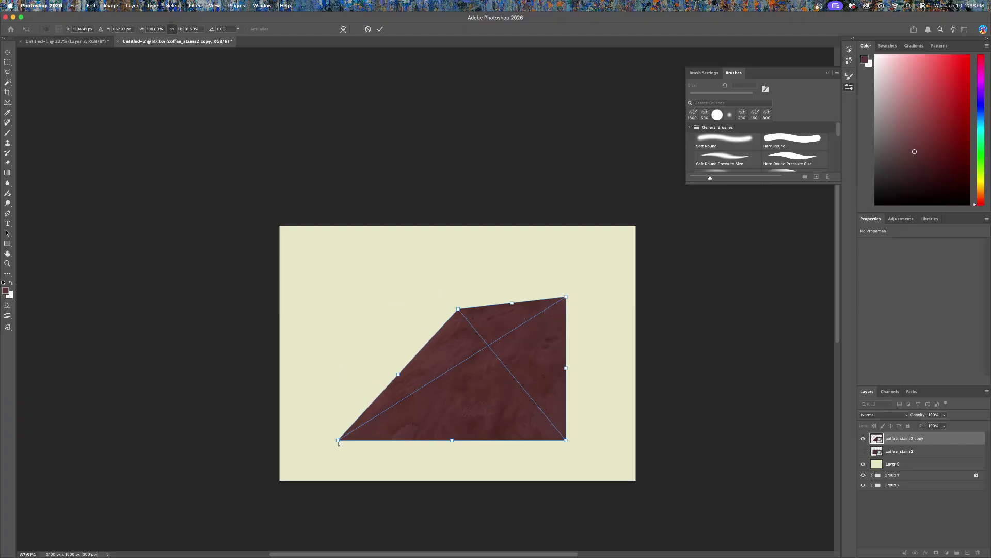
pyautogui.moveTo(339, 442); pyautogui.dragTo(468, 417)
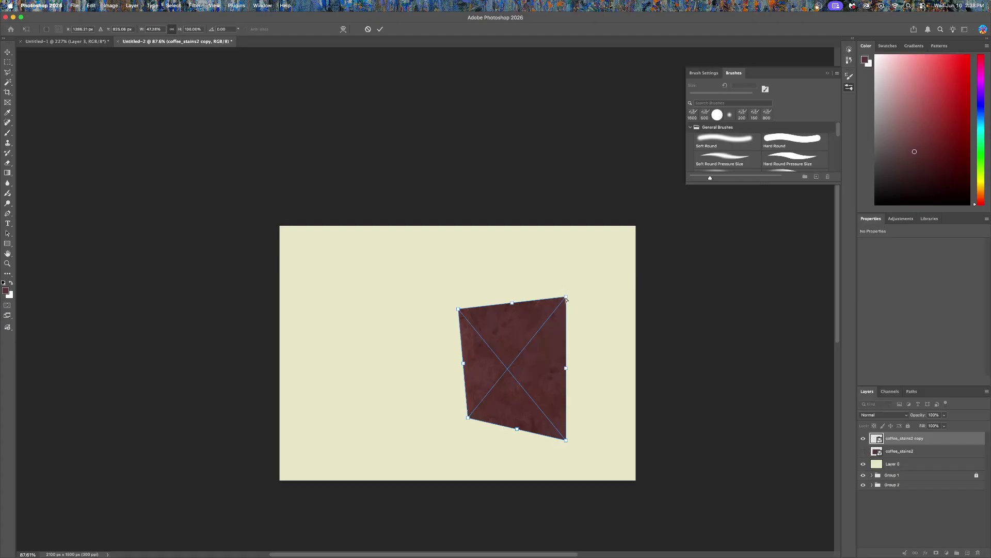
pyautogui.moveTo(566, 298); pyautogui.dragTo(570, 240)
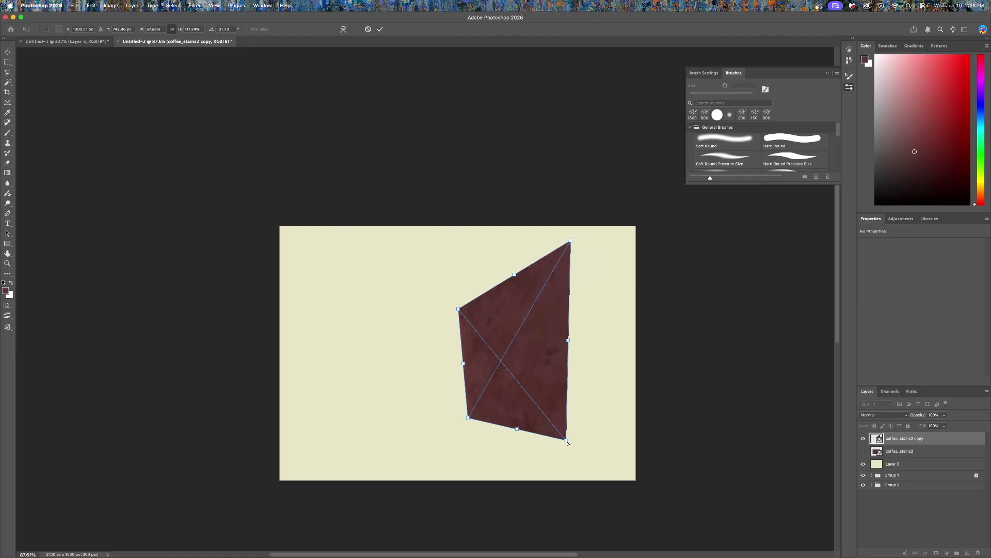
pyautogui.moveTo(567, 443); pyautogui.dragTo(574, 466)
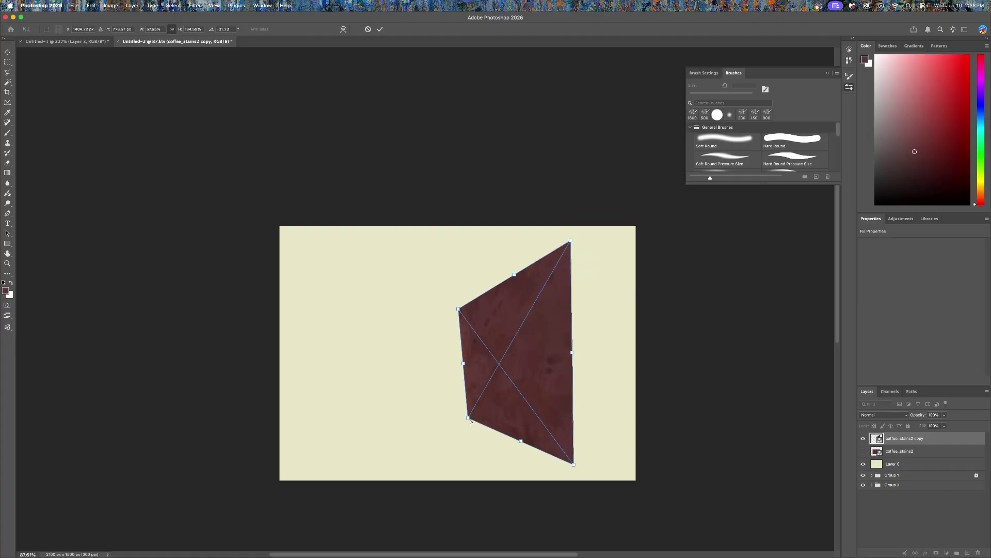
pyautogui.moveTo(470, 421); pyautogui.dragTo(458, 423)
pyautogui.press('Return')
pyautogui.press('b')
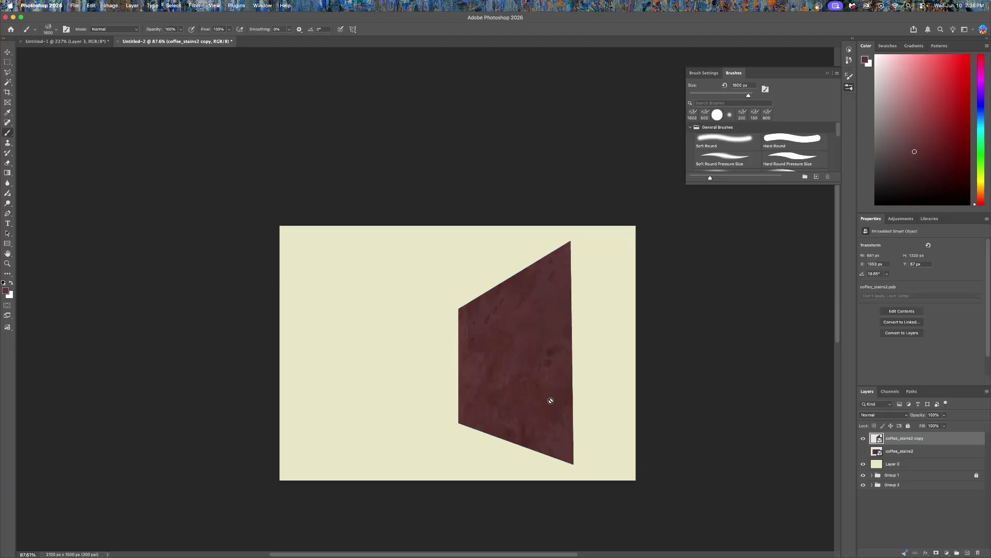
# Step: Refine the wall's perspective by adjusting its lower-left corner and raising its upper edge, making it about 1390 px tall
pyautogui.scroll(5, 548, 397)
pyautogui.scroll(-4, 545, 382)
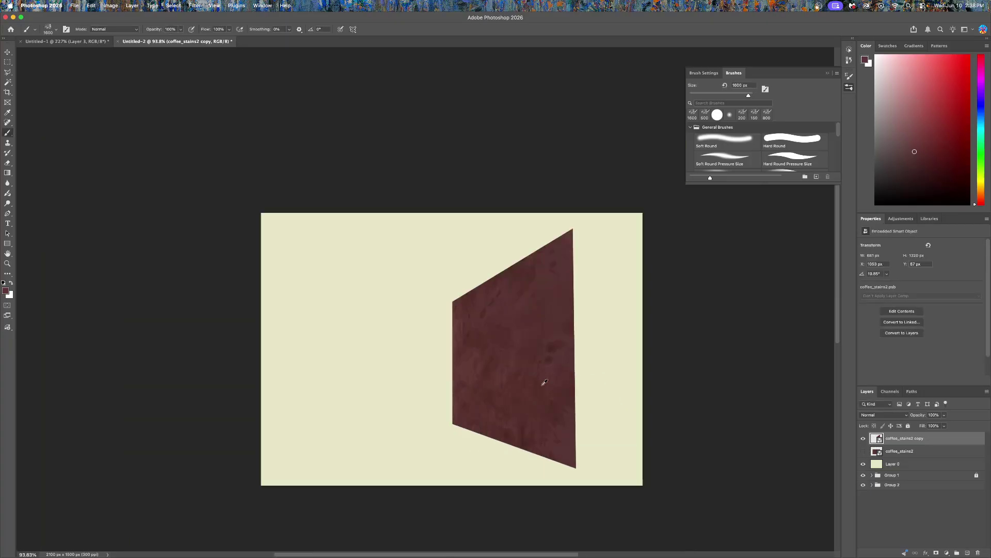
pyautogui.press('super+t')
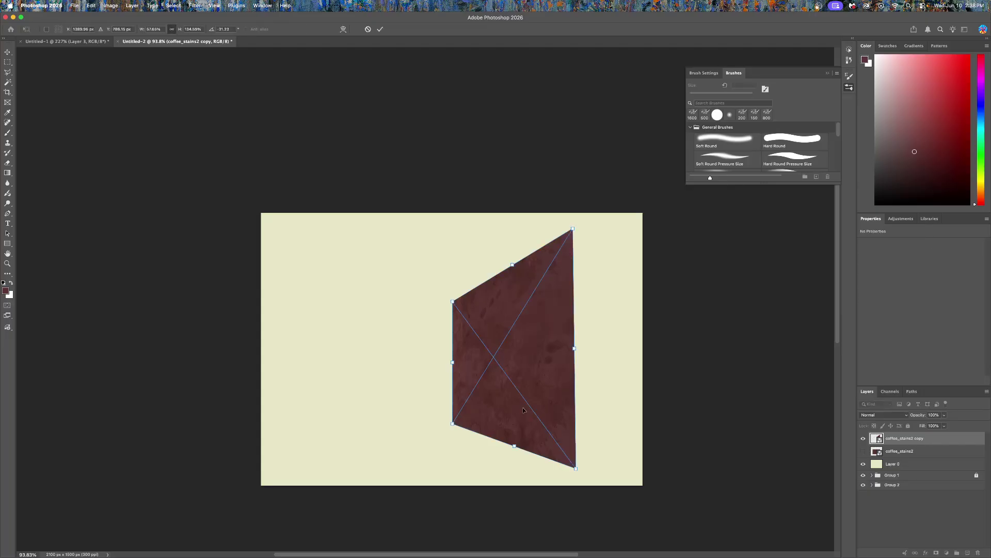
pyautogui.press('Return')
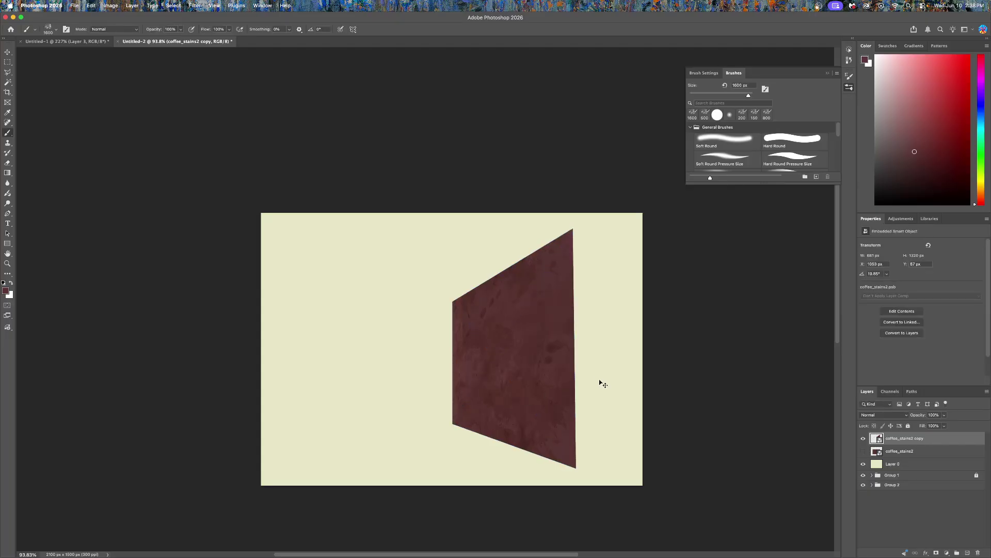
pyautogui.press('super+t')
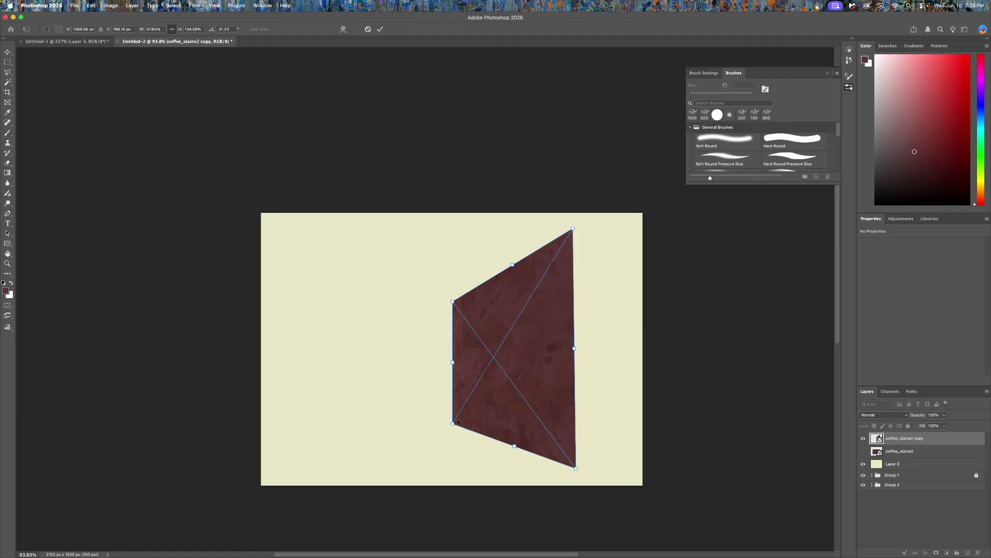
pyautogui.moveTo(453, 424)
pyautogui.mouseDown()
pyautogui.moveTo(455, 404)
pyautogui.moveTo(451, 418)
pyautogui.mouseUp()
pyautogui.moveTo(512, 265); pyautogui.dragTo(486, 273)
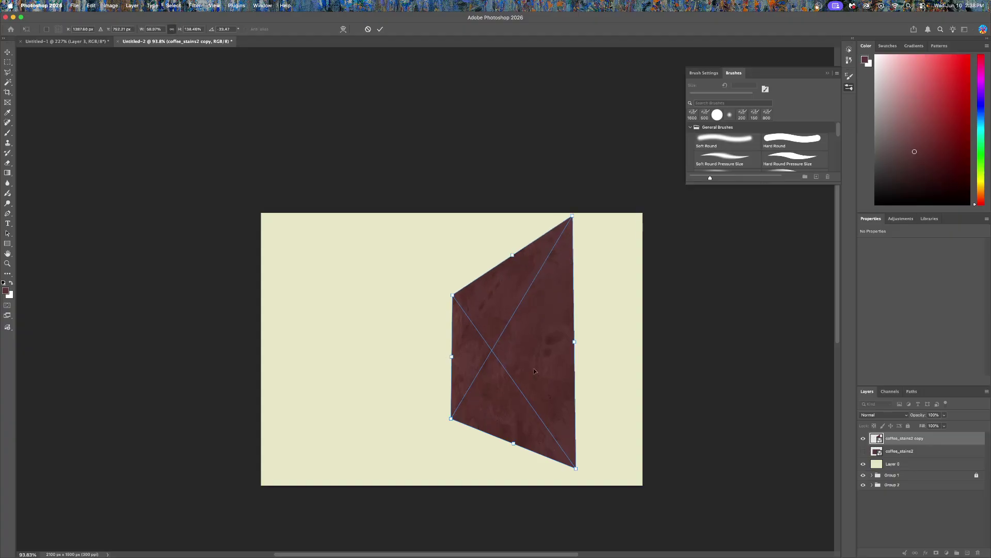
pyautogui.press('Return')
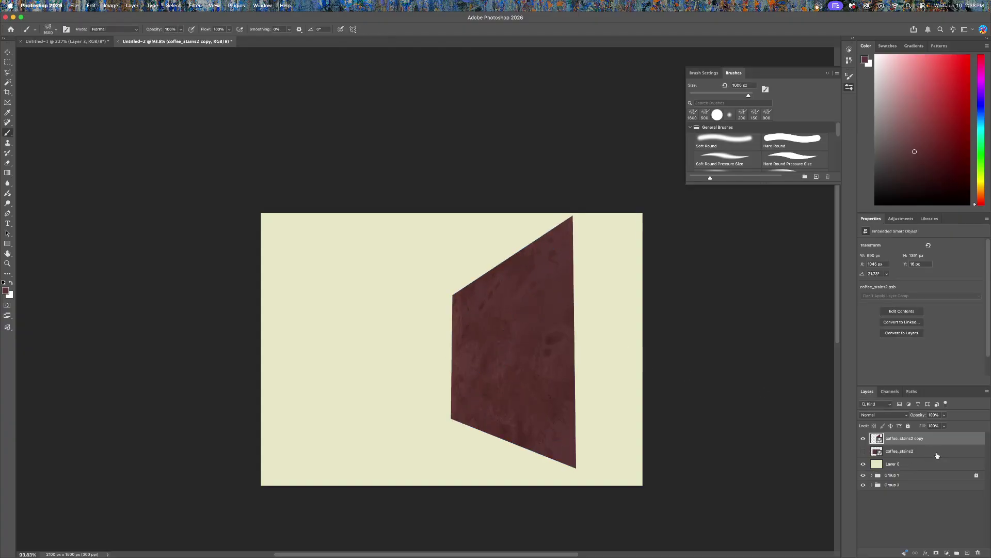
# Step: Duplicate the distorted wall layer, rasterize the duplicate and hide the smart object copy beneath it
pyautogui.press('super+j')
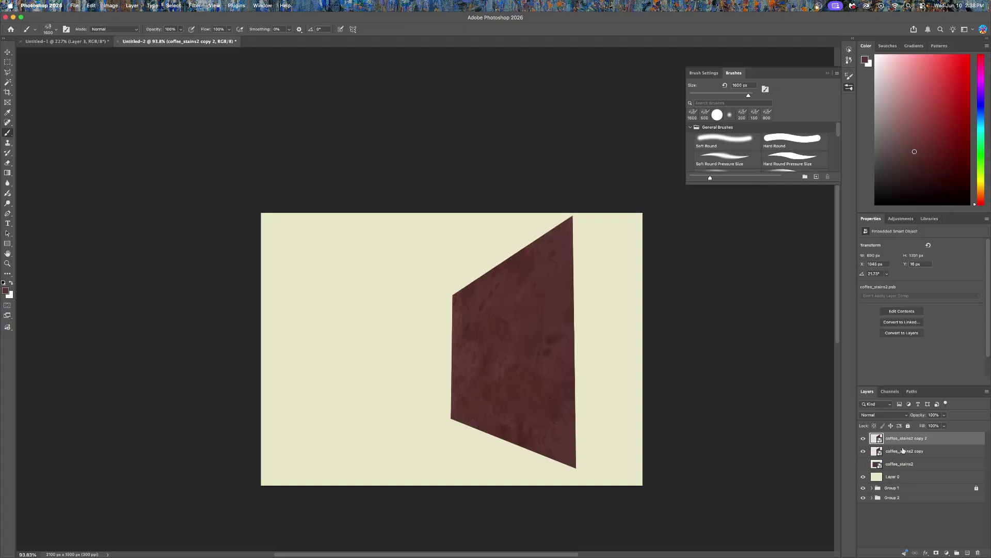
pyautogui.rightClick(899, 445)
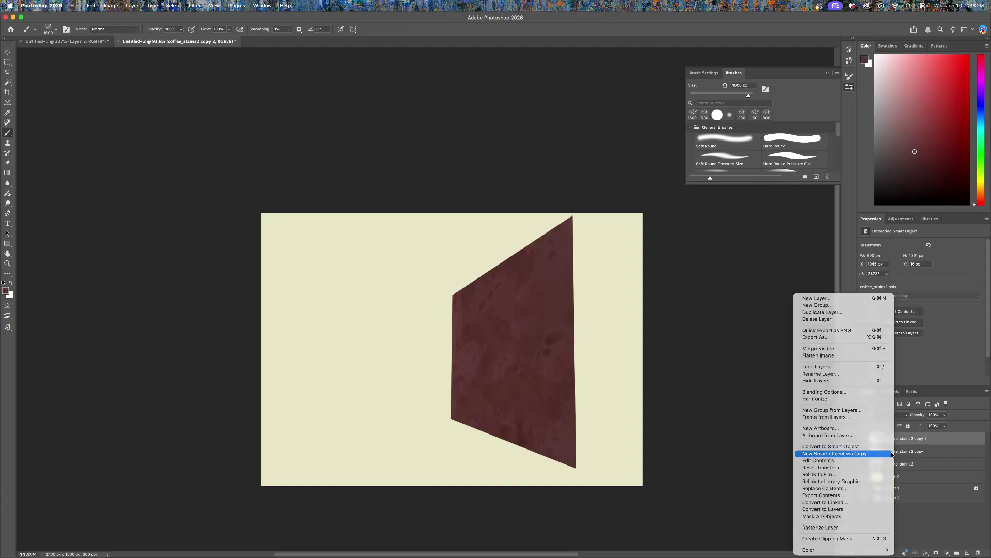
pyautogui.click(860, 527)
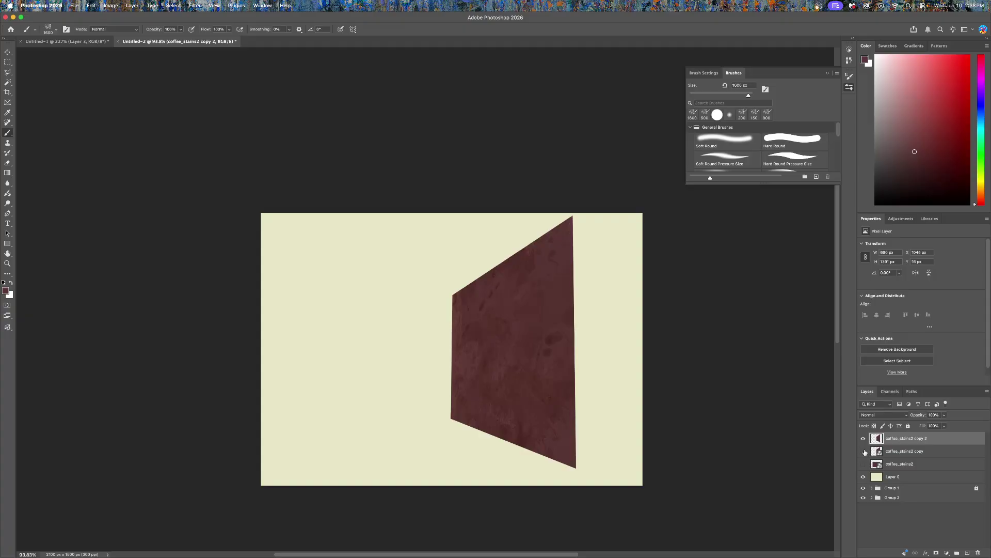
pyautogui.click(863, 438)
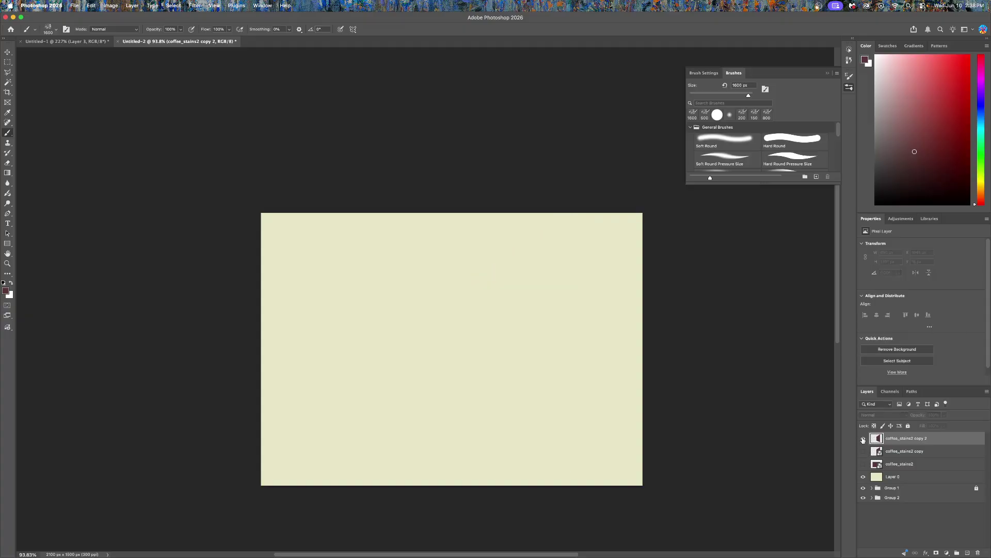
pyautogui.click(864, 438)
pyautogui.moveTo(880, 438); pyautogui.dragTo(597, 390)
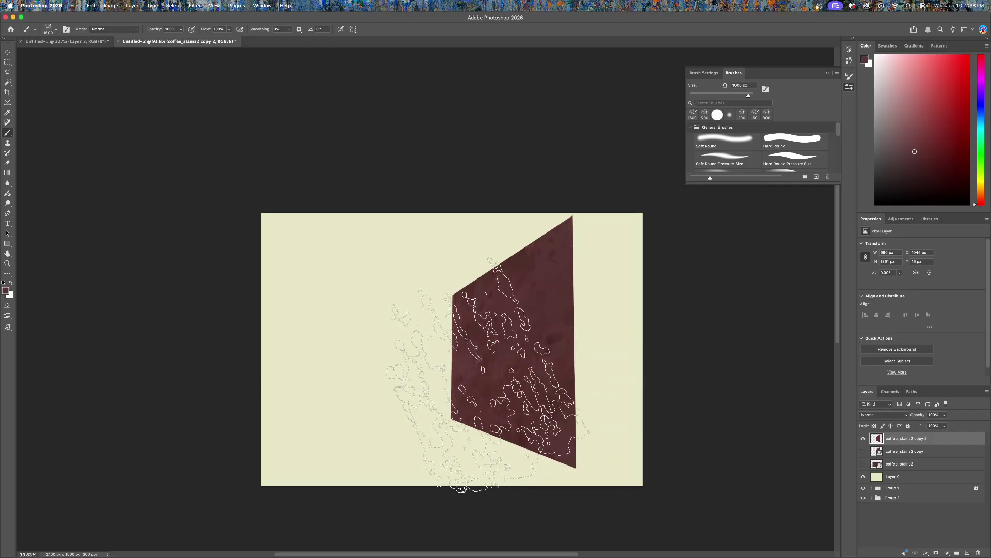
pyautogui.moveTo(483, 256); pyautogui.dragTo(232, 5)
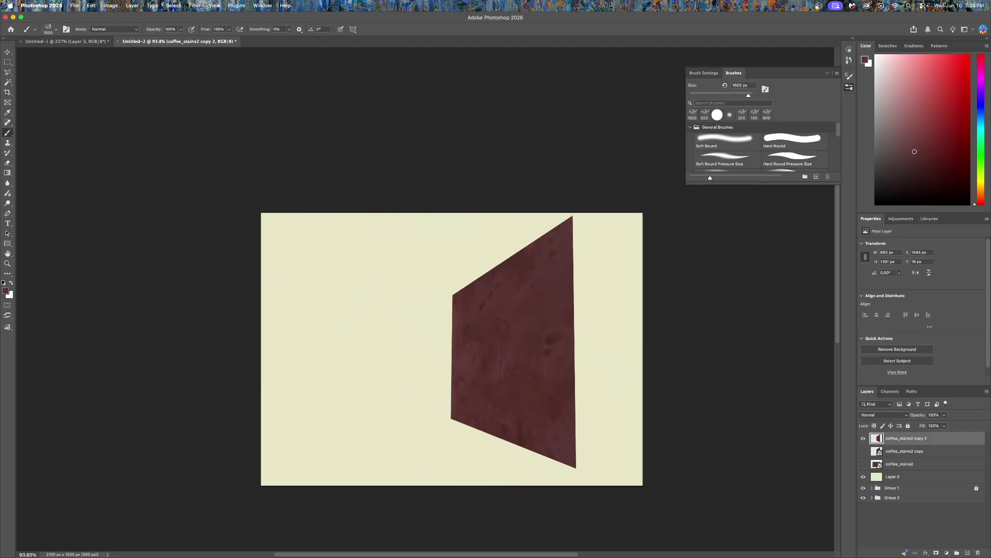
# Step: Add a pattern fill layer above the wall using the last saved brick pattern at 100% scale and angle 0
pyautogui.click(137, 6)
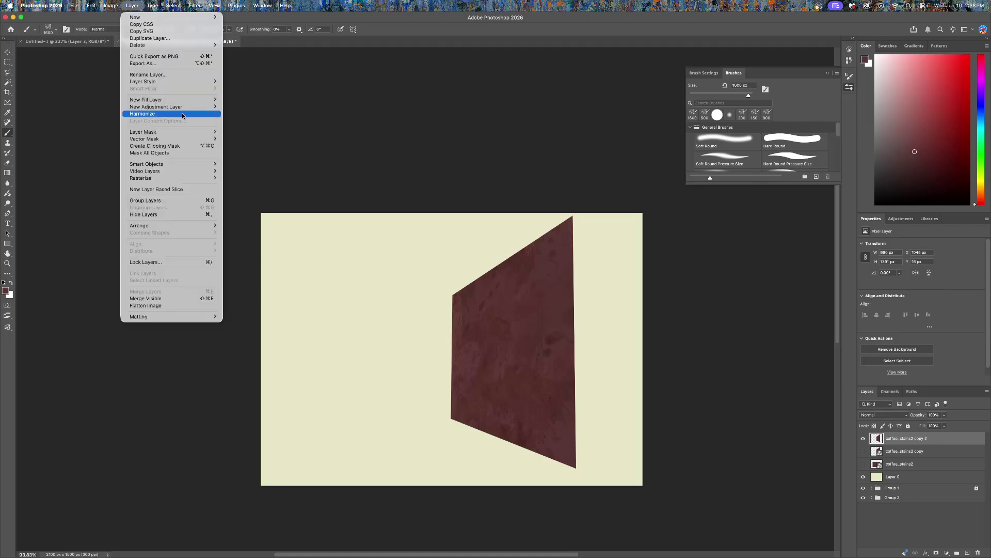
pyautogui.moveTo(206, 100)
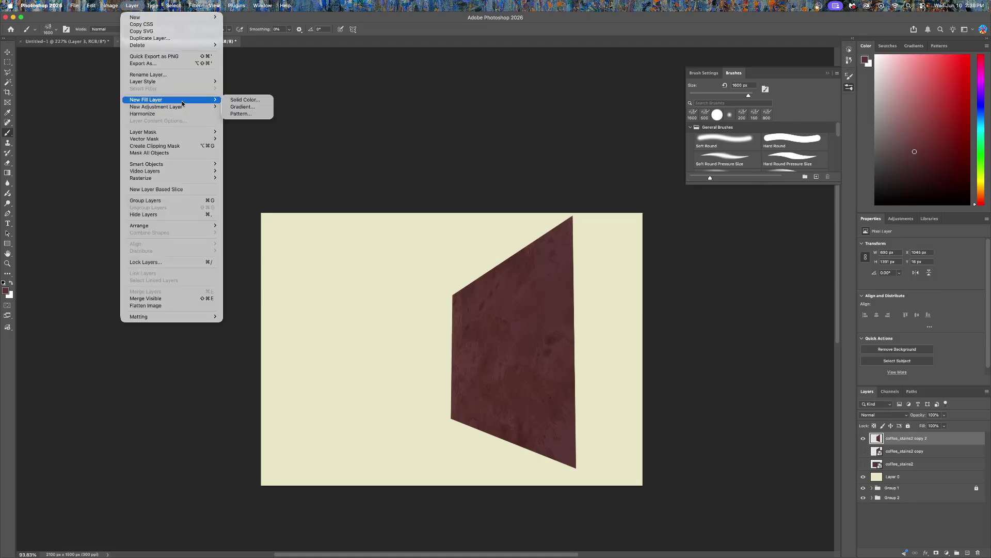
pyautogui.click(238, 114)
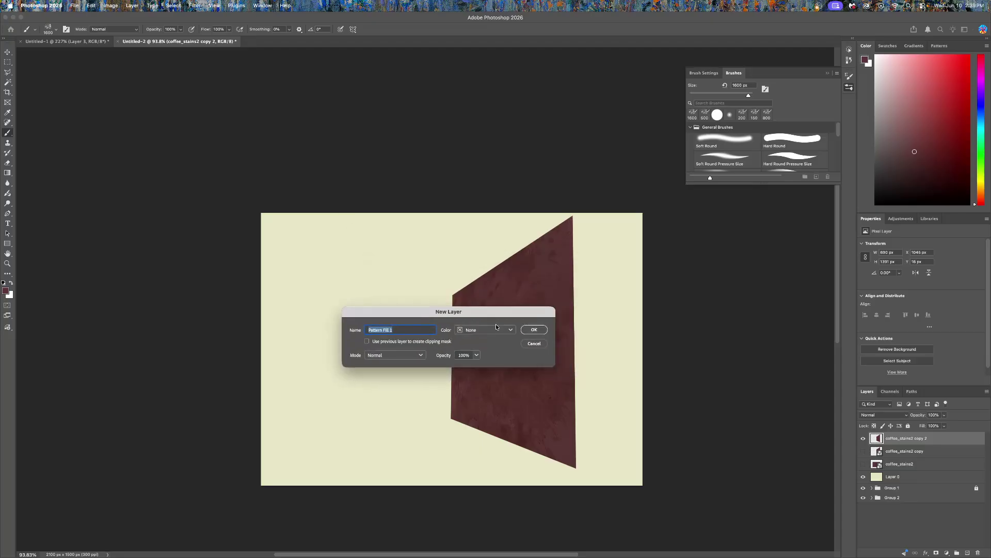
pyautogui.click(534, 330)
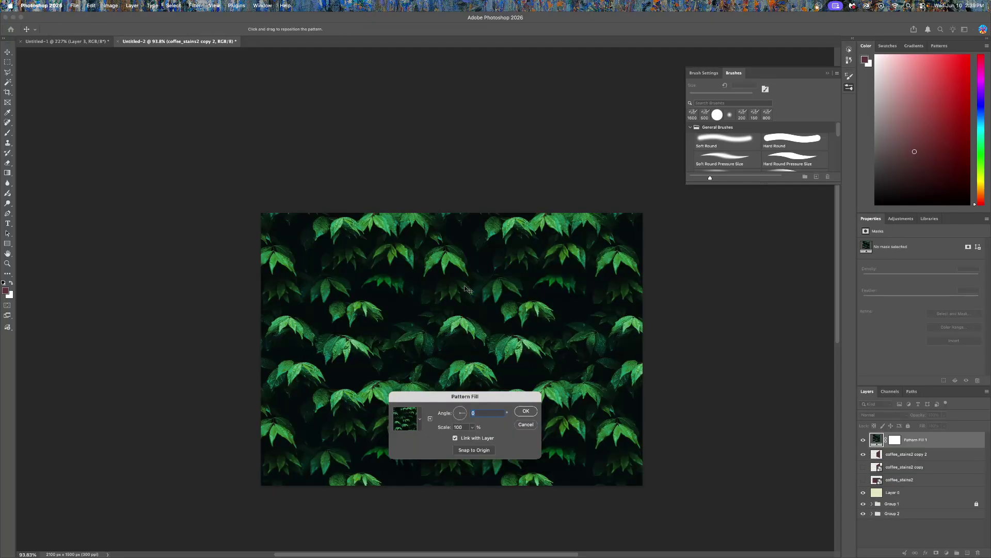
pyautogui.click(420, 420)
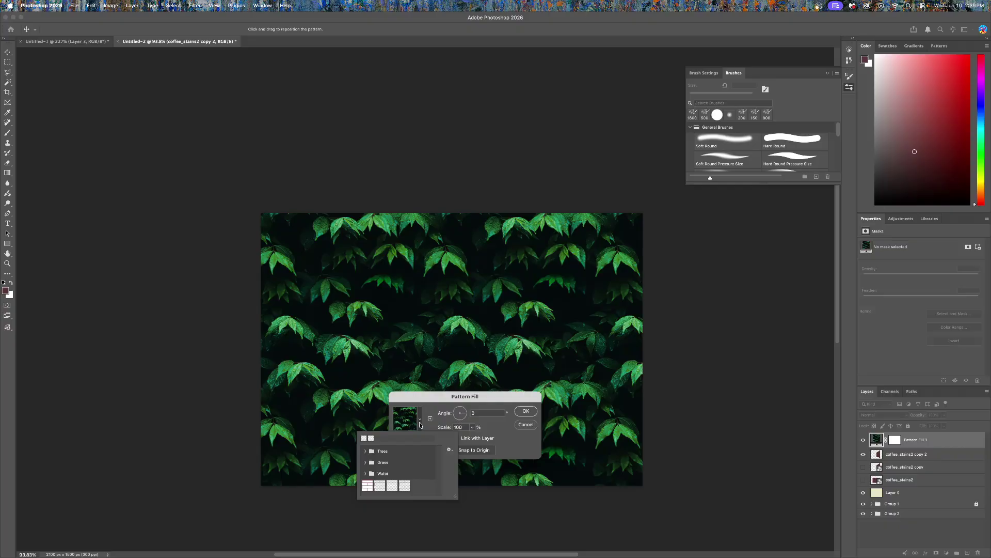
pyautogui.click(405, 485)
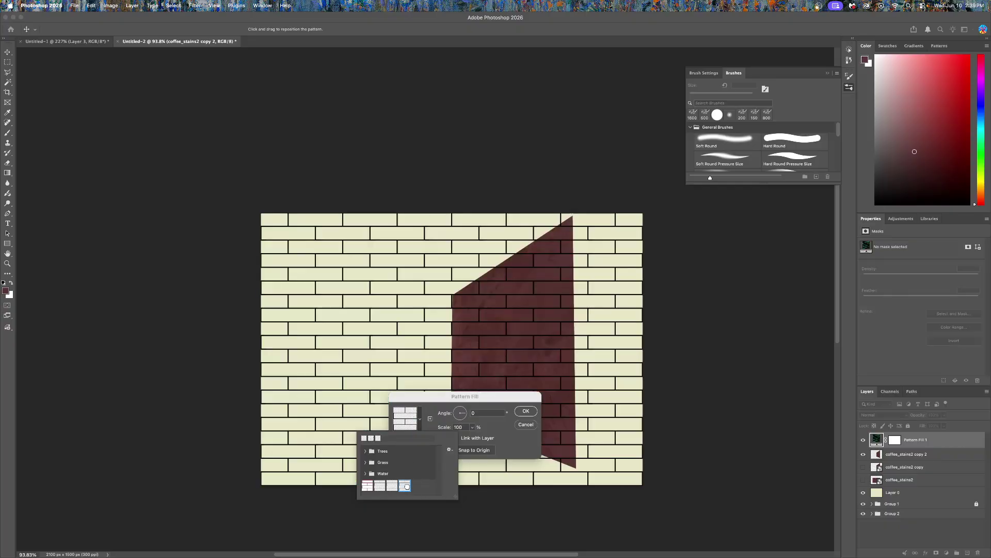
pyautogui.click(519, 412)
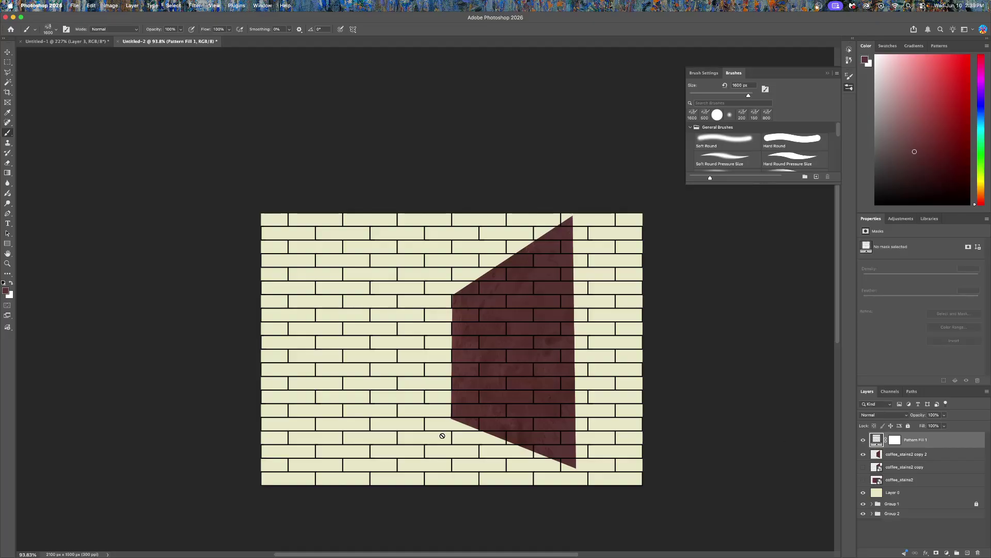
# Step: Set the brick pattern fill's scale to 65%
pyautogui.doubleClick(877, 439)
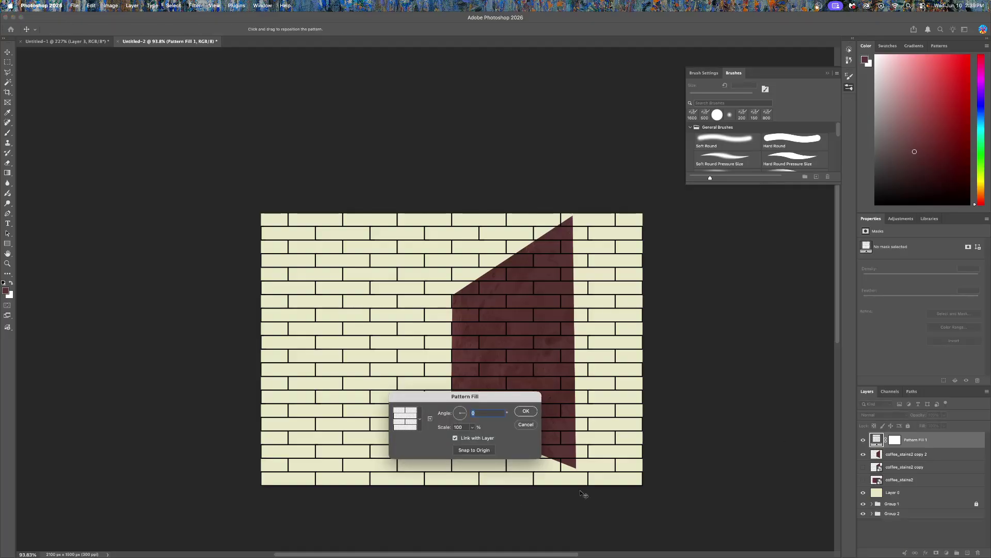
pyautogui.doubleClick(459, 427)
pyautogui.write('65')
pyautogui.click(527, 411)
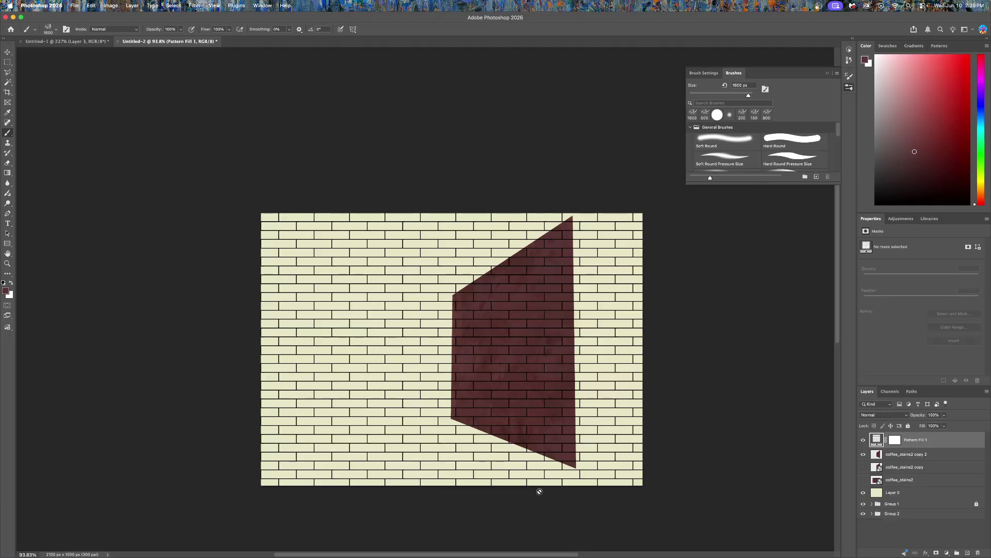
# Step: Clear the trial rectangular selection and rasterize the brick pattern fill layer
pyautogui.press('m')
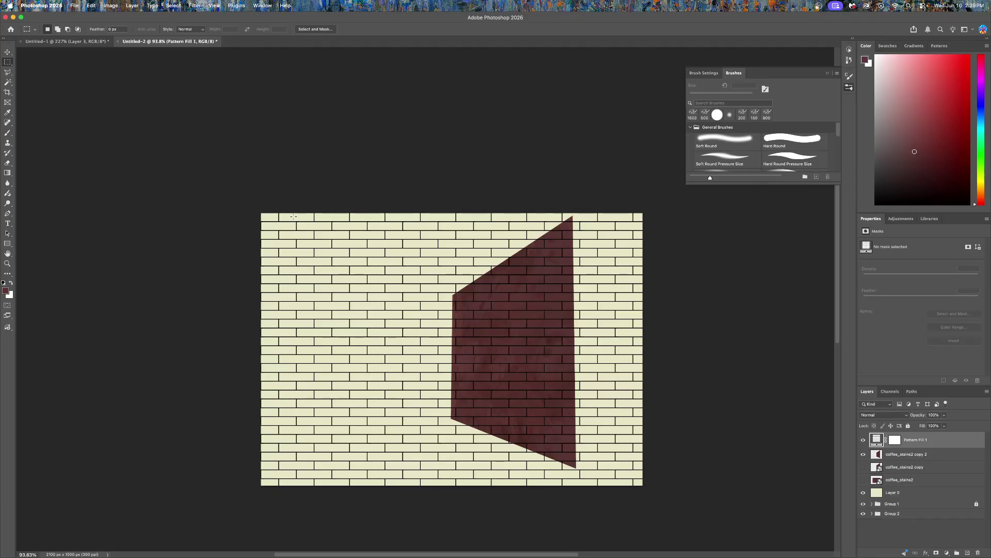
pyautogui.moveTo(294, 216); pyautogui.dragTo(604, 474)
pyautogui.press('super+d')
pyautogui.rightClick(873, 442)
pyautogui.press('Escape')
pyautogui.rightClick(909, 439)
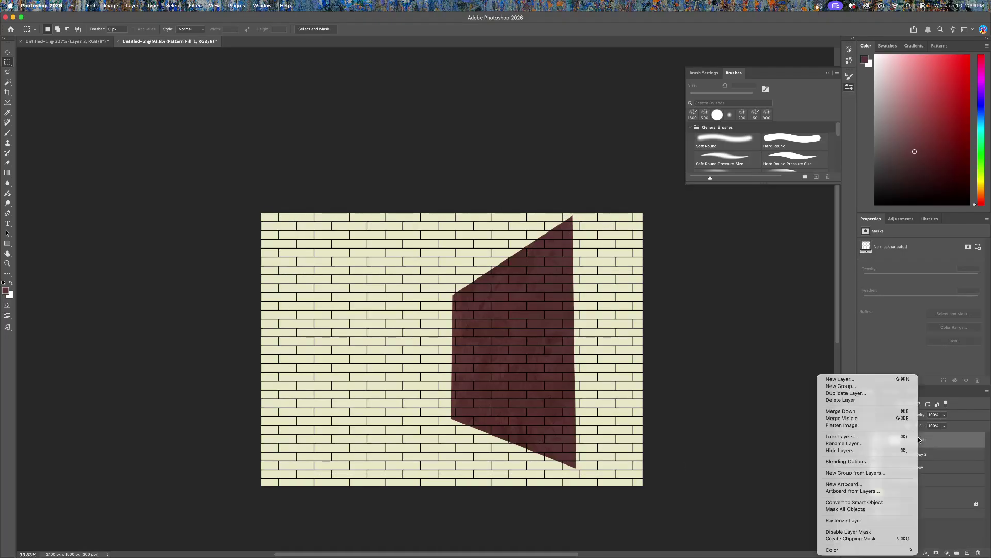
pyautogui.click(870, 519)
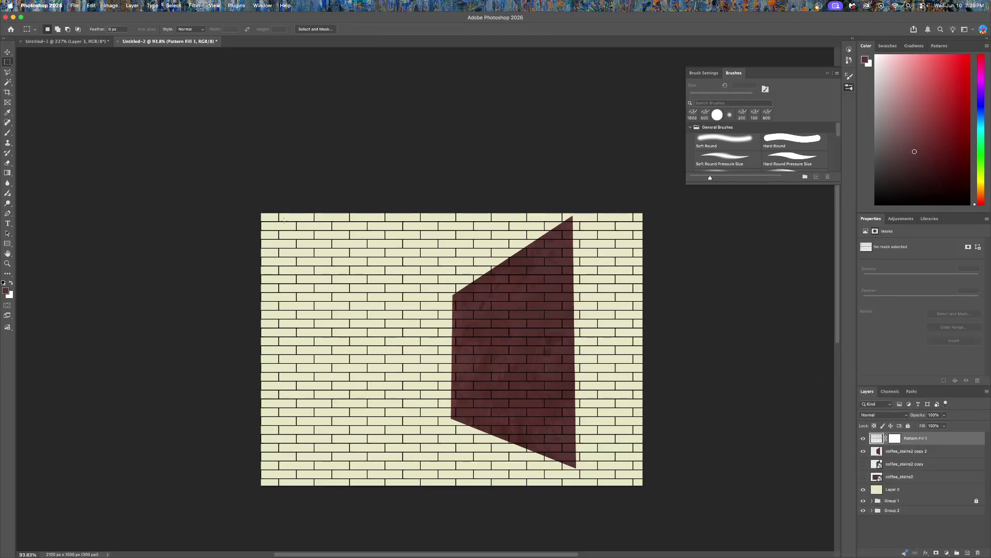
# Step: Move a rectangular section of the brick pattern about 1722 by 1440 px onto its own layer and hide the Pattern Fill 1 layer
pyautogui.moveTo(285, 219); pyautogui.dragTo(598, 480)
pyautogui.press('Delete')
pyautogui.hotkey('ctrl', 'v')
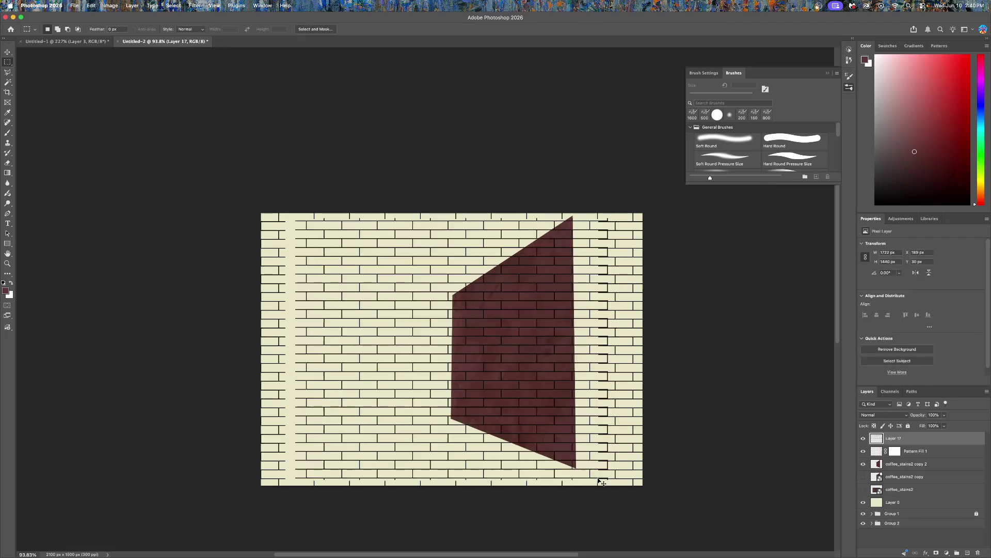
pyautogui.click(864, 452)
# Step: Convert the extracted brick pattern layer to a smart object
pyautogui.rightClick(879, 440)
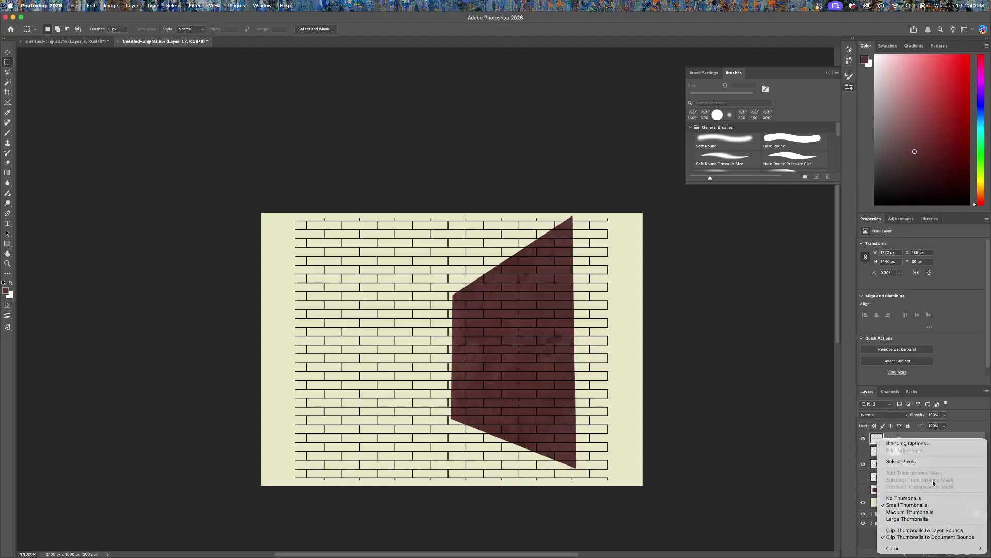
pyautogui.press('Escape')
pyautogui.rightClick(937, 439)
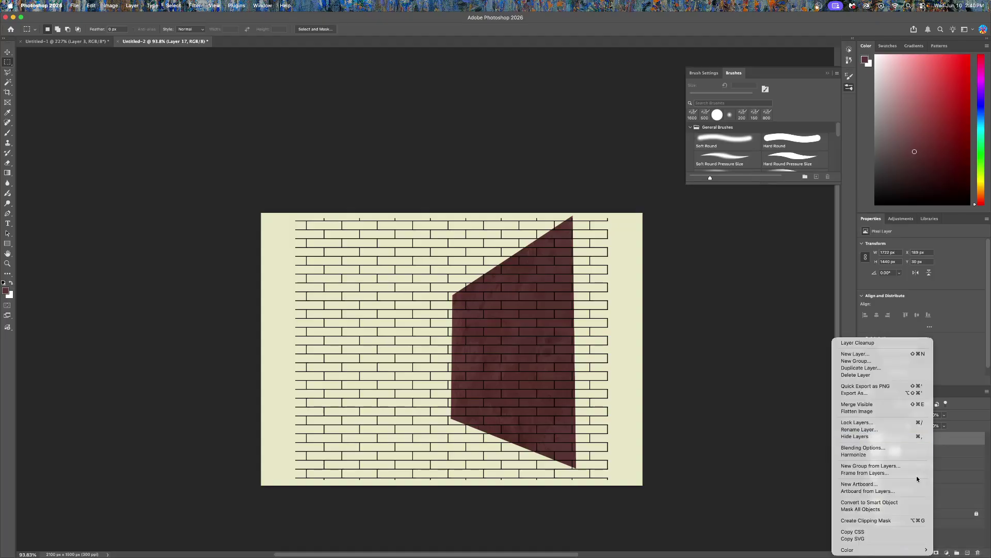
pyautogui.click(877, 503)
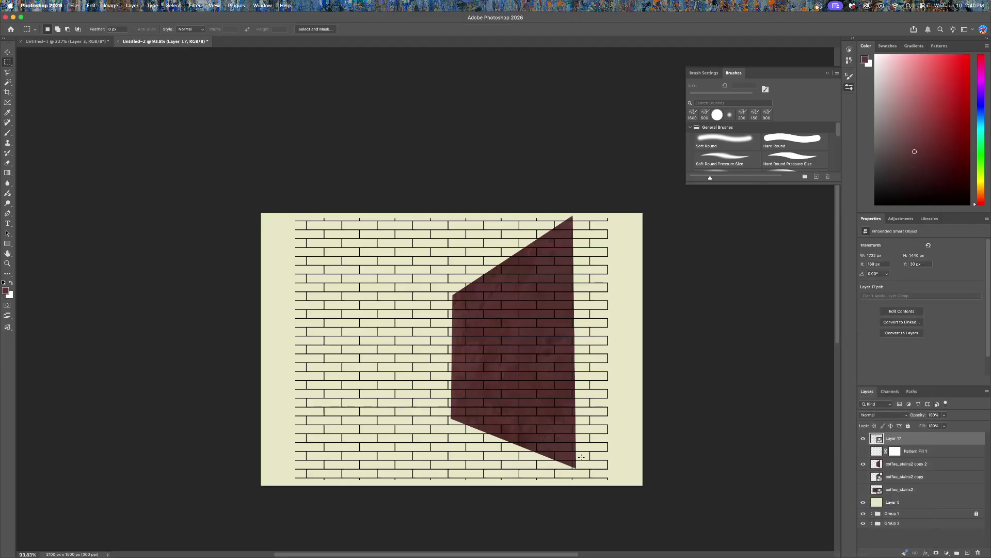
# Step: Distort the brick pattern's four corners onto the matching corners of the receding wall
pyautogui.press('super+t')
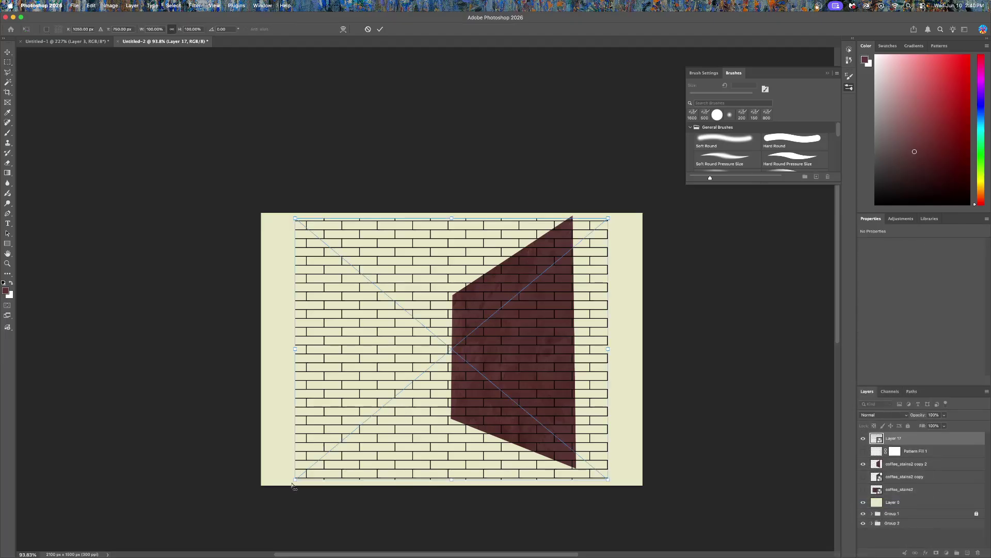
pyautogui.moveTo(292, 481); pyautogui.dragTo(451, 417)
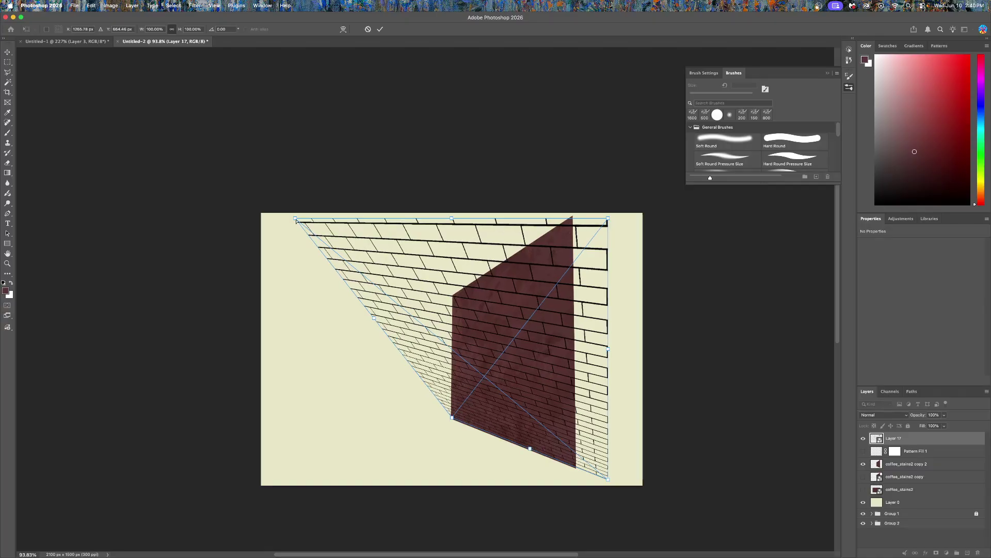
pyautogui.moveTo(296, 220); pyautogui.dragTo(453, 298)
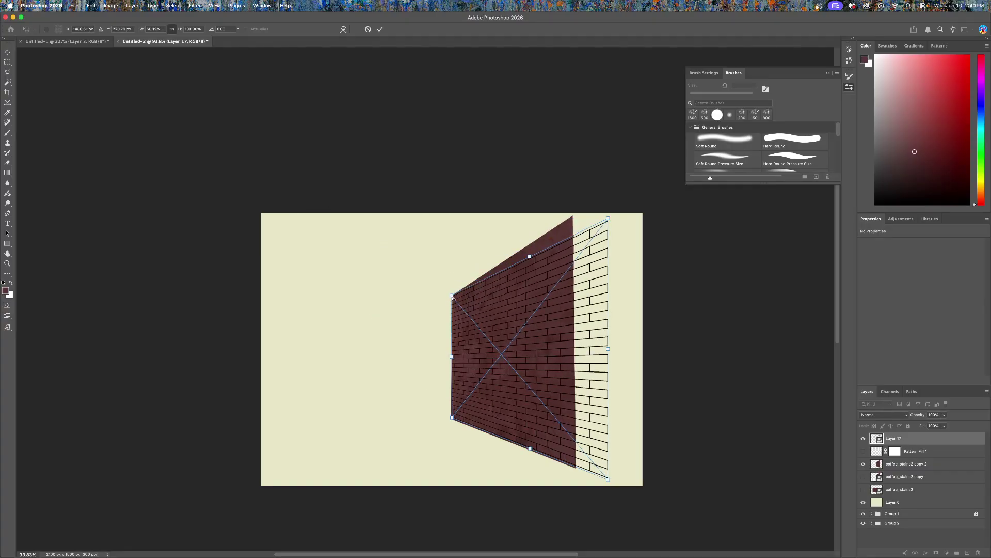
pyautogui.moveTo(607, 220); pyautogui.dragTo(572, 214)
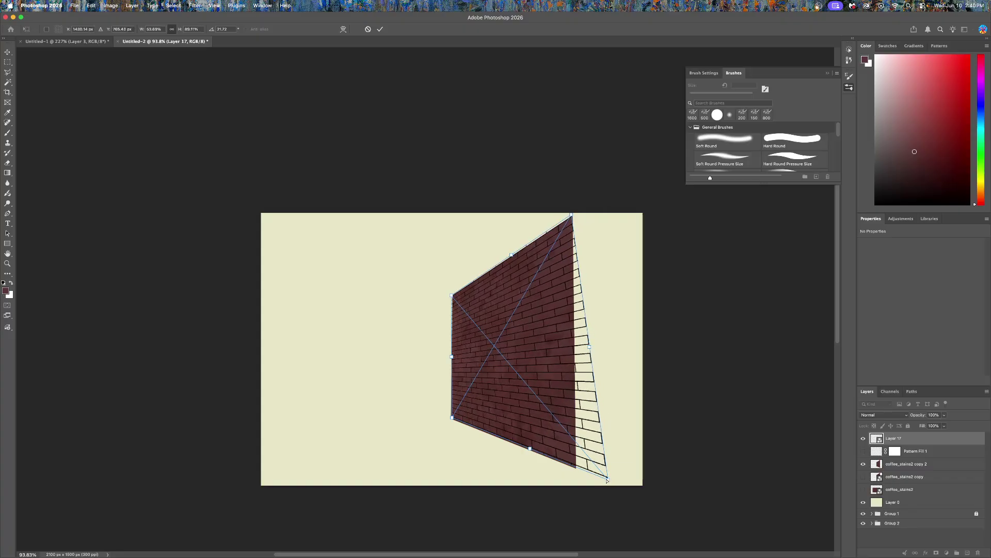
pyautogui.moveTo(607, 479); pyautogui.dragTo(576, 469)
# Step: Fine-tune the brick pattern's corners so its edges line up with the wall, and apply the transform
pyautogui.scroll(5, 521, 311)
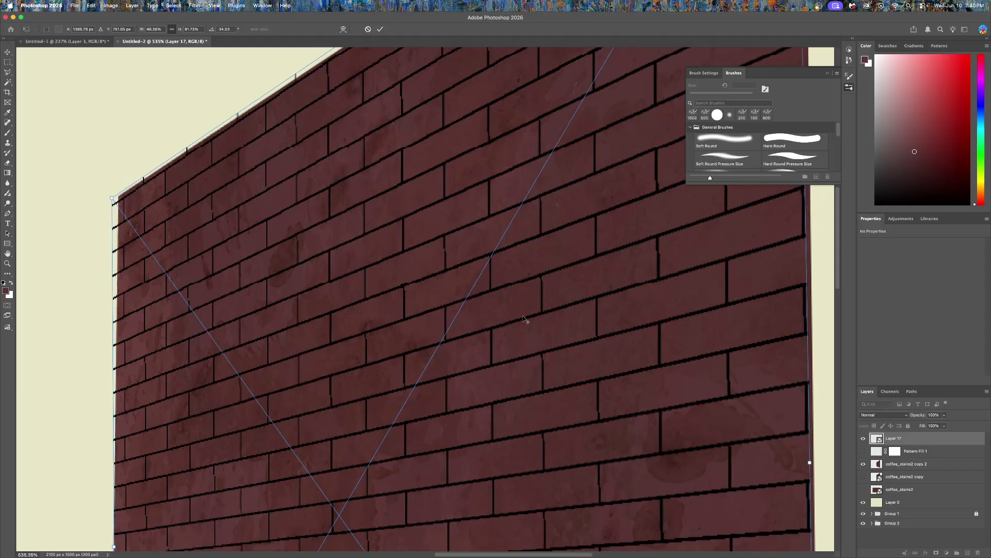
pyautogui.scroll(-2, 523, 317)
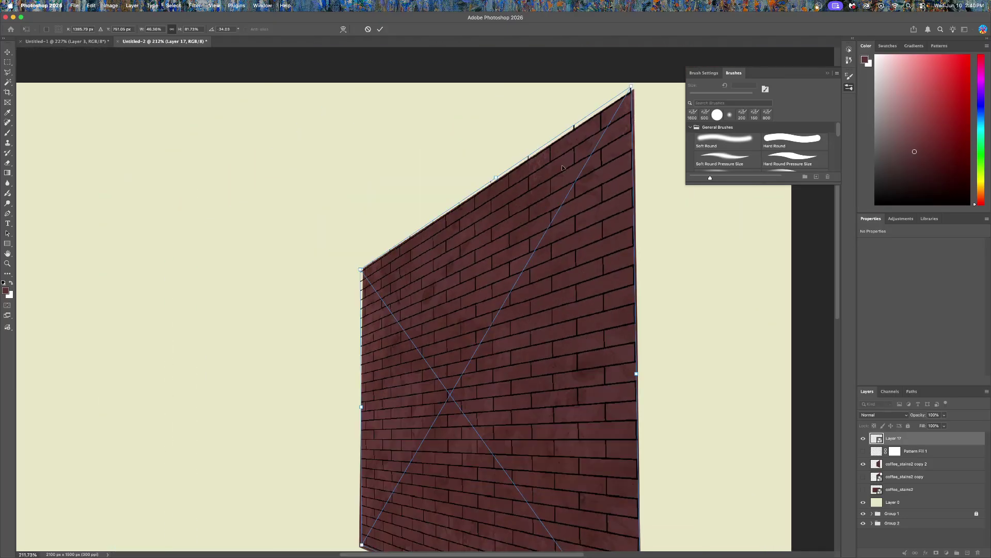
pyautogui.moveTo(632, 91); pyautogui.dragTo(634, 92)
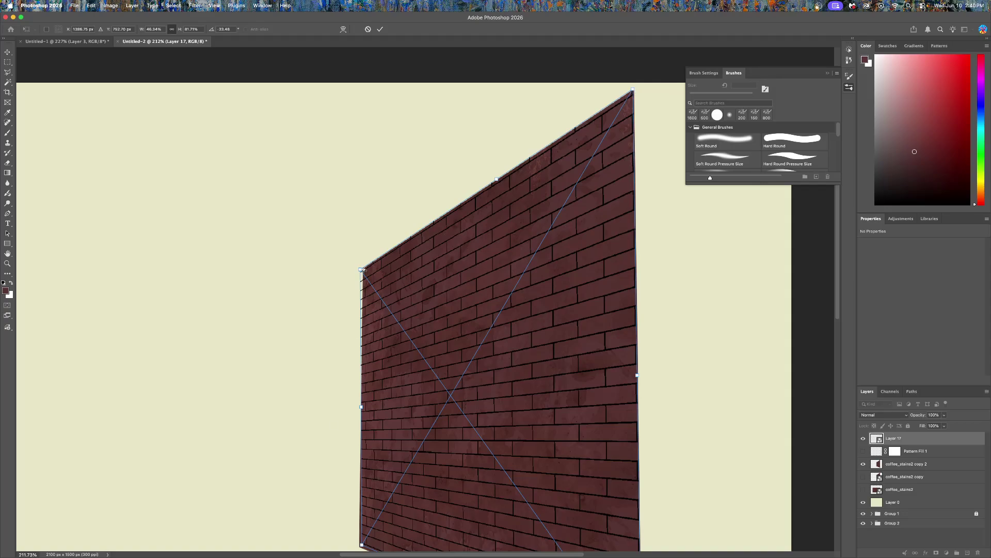
pyautogui.moveTo(363, 269); pyautogui.dragTo(375, 261)
pyautogui.moveTo(417, 412); pyautogui.dragTo(462, 258)
pyautogui.moveTo(407, 391); pyautogui.dragTo(405, 393)
pyautogui.press('Return')
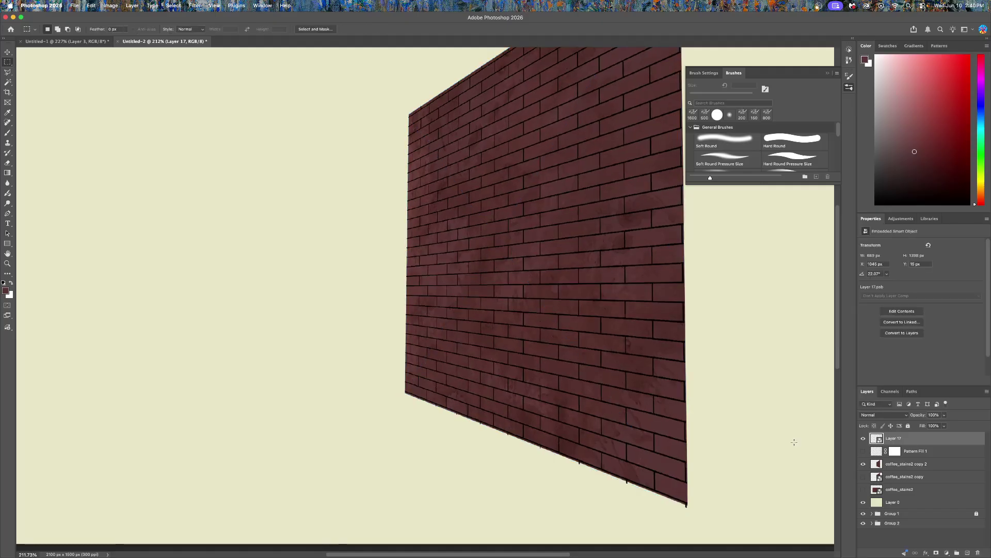
# Step: Using the inverted brick-line selection, copy only the bricks from the coffee_stains2 copy 2 wall to a new layer, hide the lines, and check the bricks in isolation
pyautogui.keyDown('super'); pyautogui.click(877, 440); pyautogui.keyUp('super')
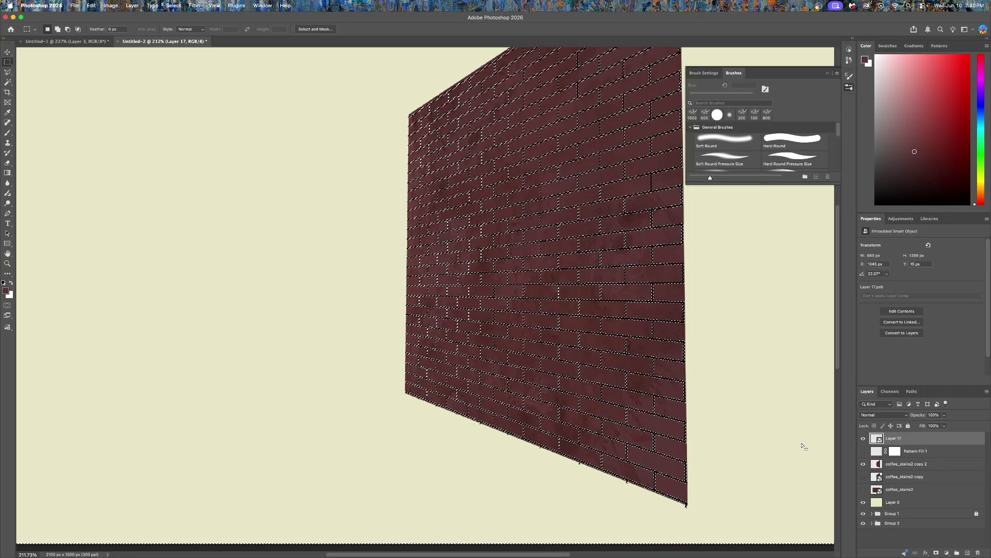
pyautogui.click(863, 438)
pyautogui.click(876, 464)
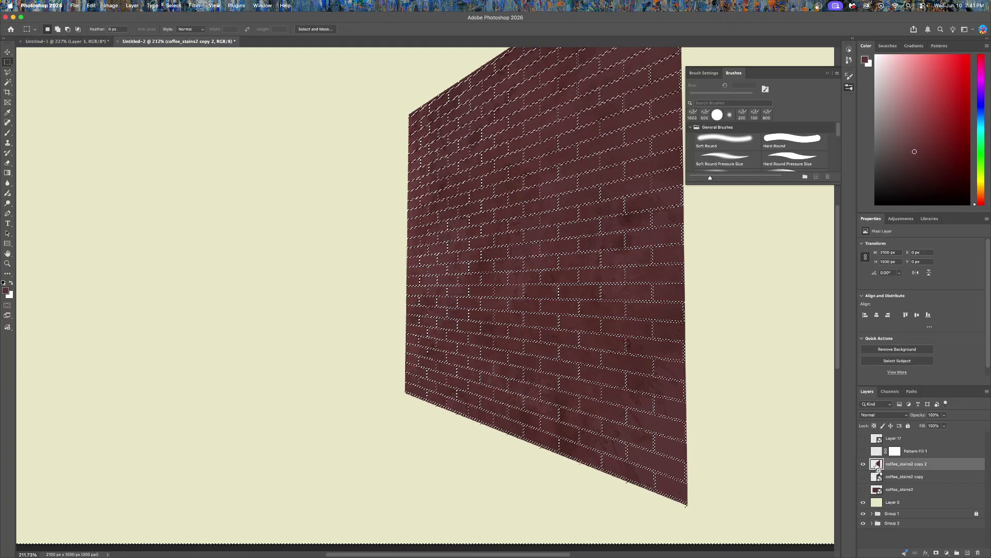
pyautogui.hotkey('ctrl', 'j')
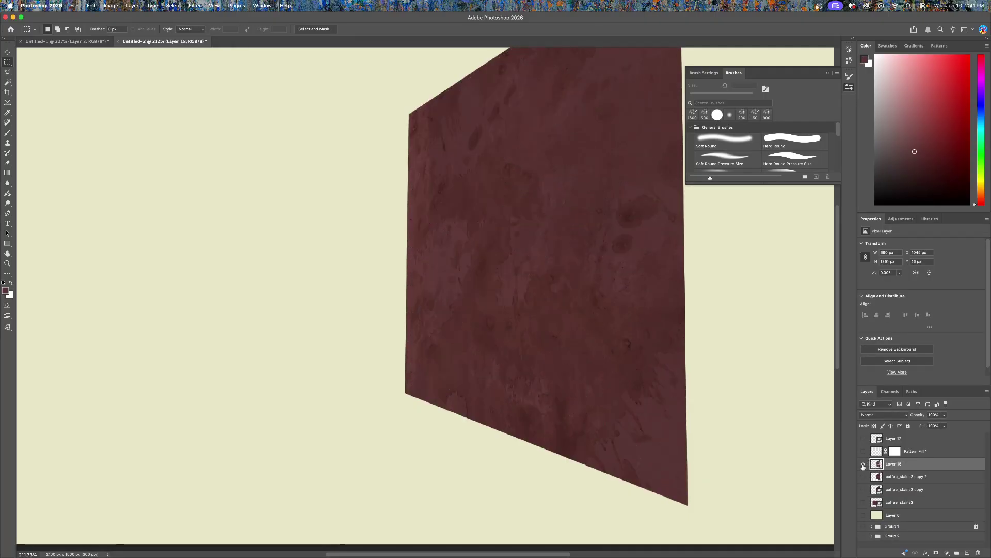
pyautogui.keyDown('alt'); pyautogui.click(863, 466); pyautogui.keyUp('alt')
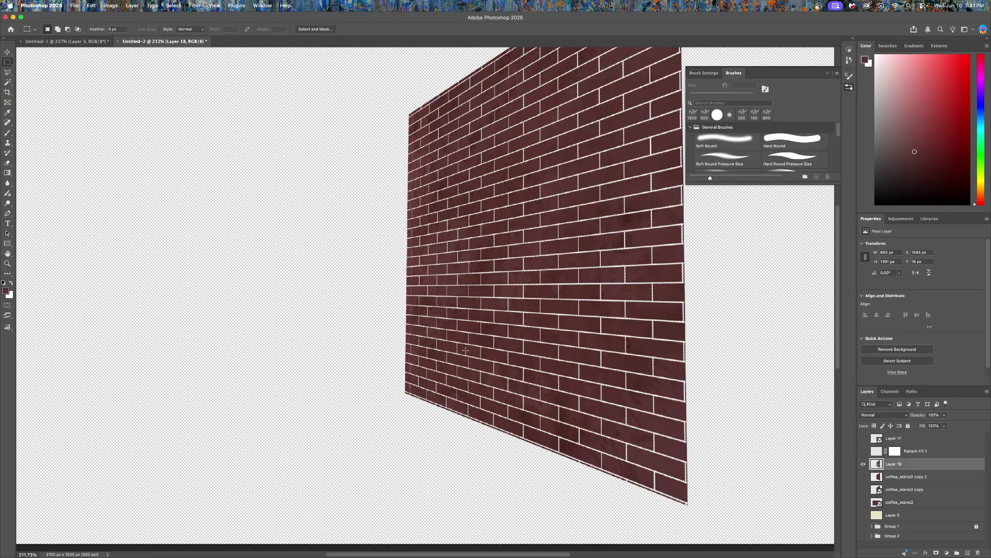
pyautogui.keyDown('alt'); pyautogui.click(863, 467); pyautogui.keyUp('alt')
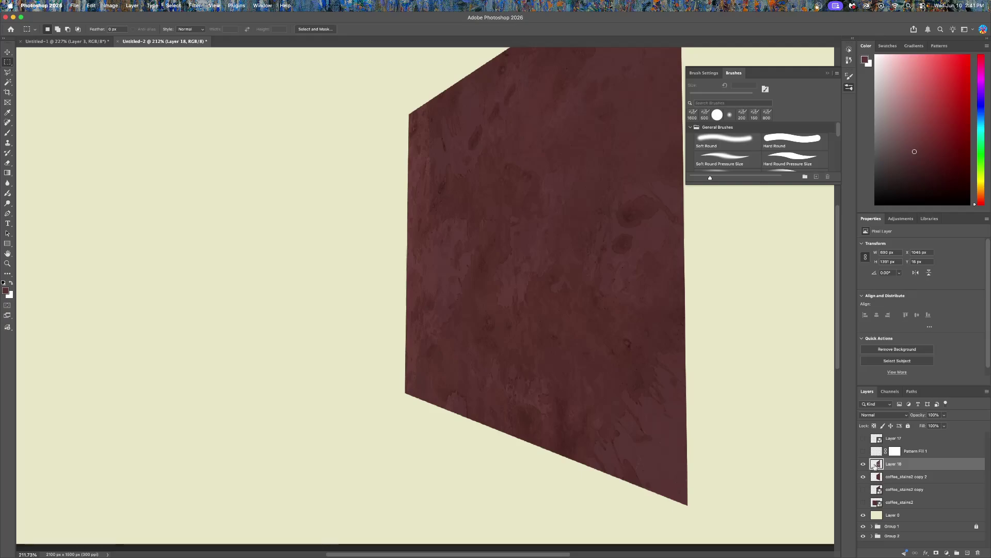
# Step: Duplicate the brick layer and darken the lower original with Hue/Saturation at a lightness of -52
pyautogui.press('super+j')
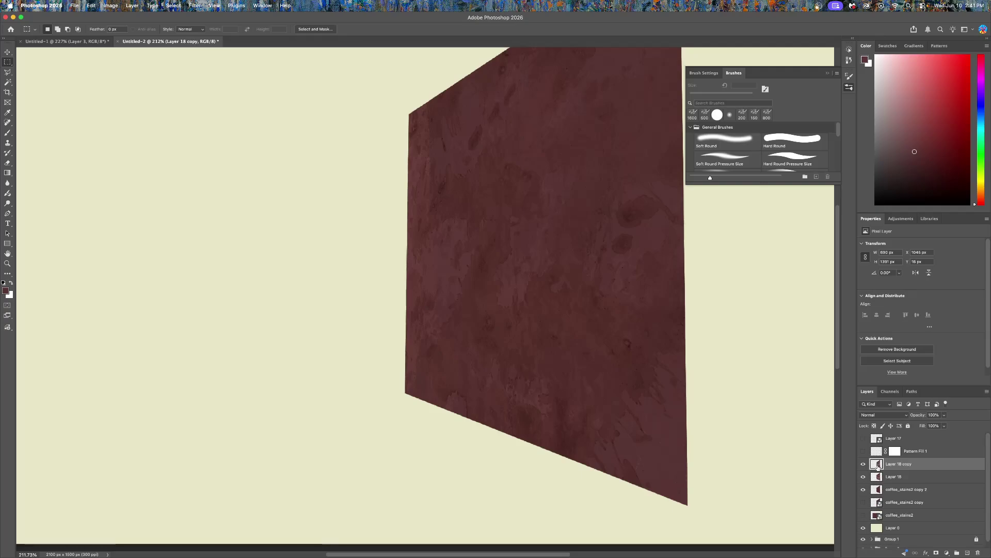
pyautogui.click(876, 480)
pyautogui.press('super+u')
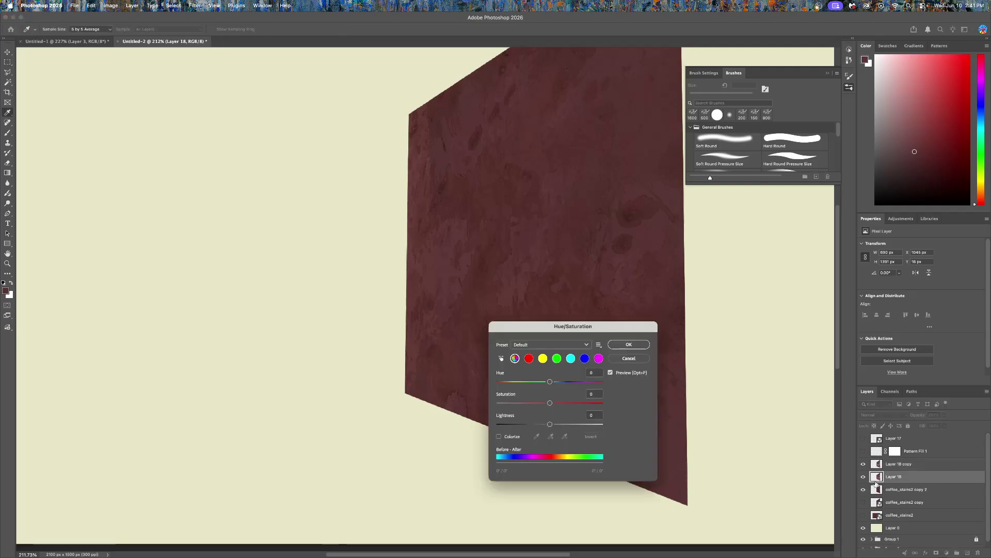
pyautogui.click(522, 424)
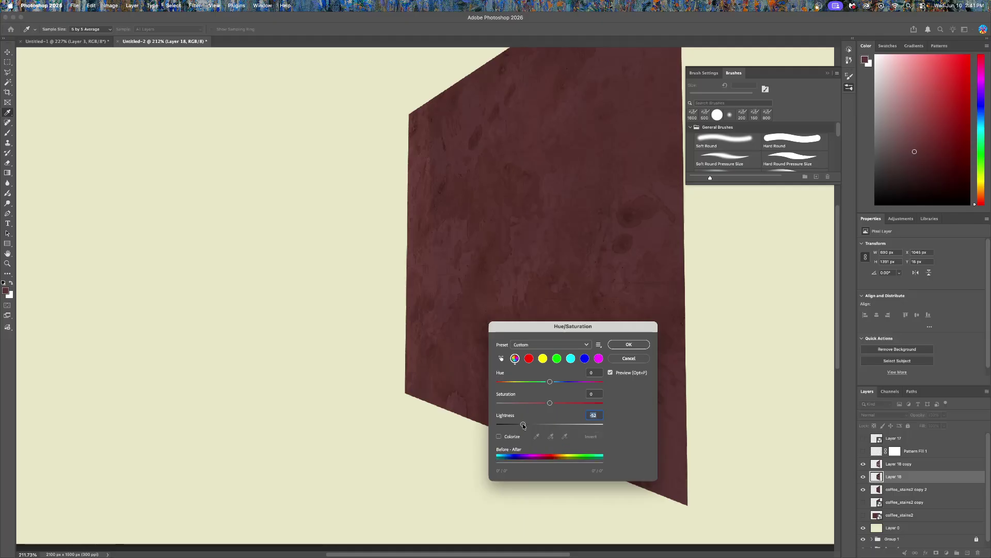
pyautogui.click(629, 344)
# Step: Clip the brick copy to the darkened brick layer and nudge it 2 px left to expose dark brick edges
pyautogui.click(877, 466)
pyautogui.keyDown('alt'); pyautogui.click(875, 471); pyautogui.keyUp('alt')
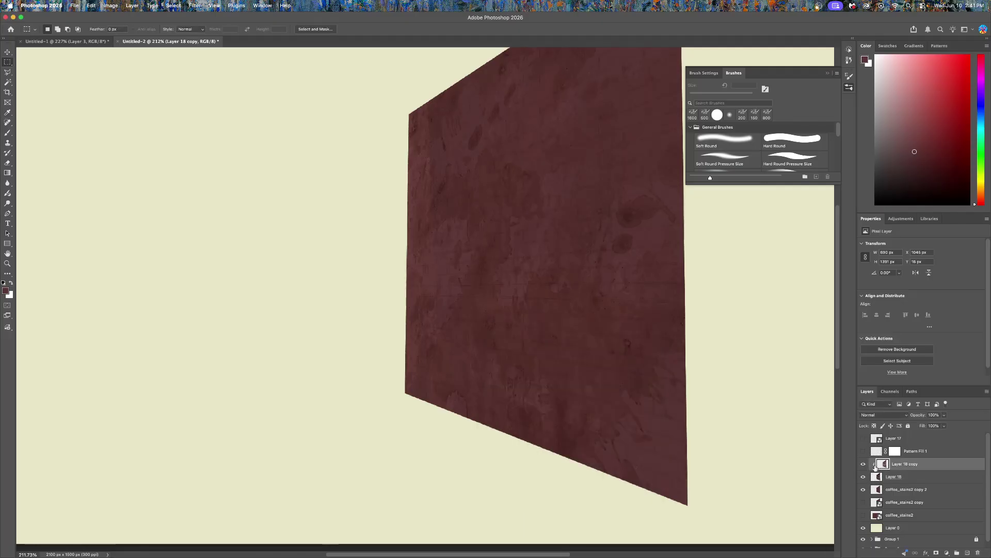
pyautogui.press('super+t')
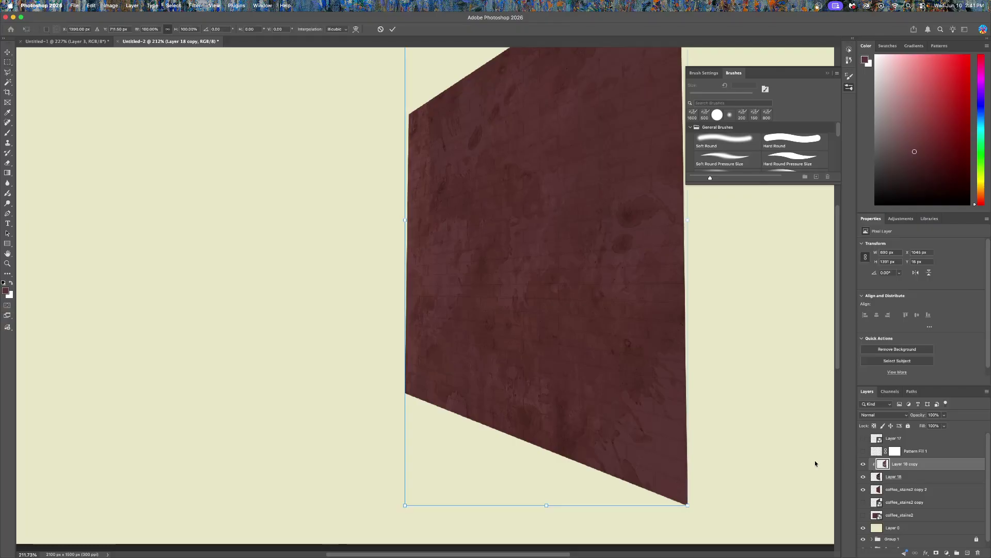
pyautogui.press('Left')
pyautogui.press('Left')
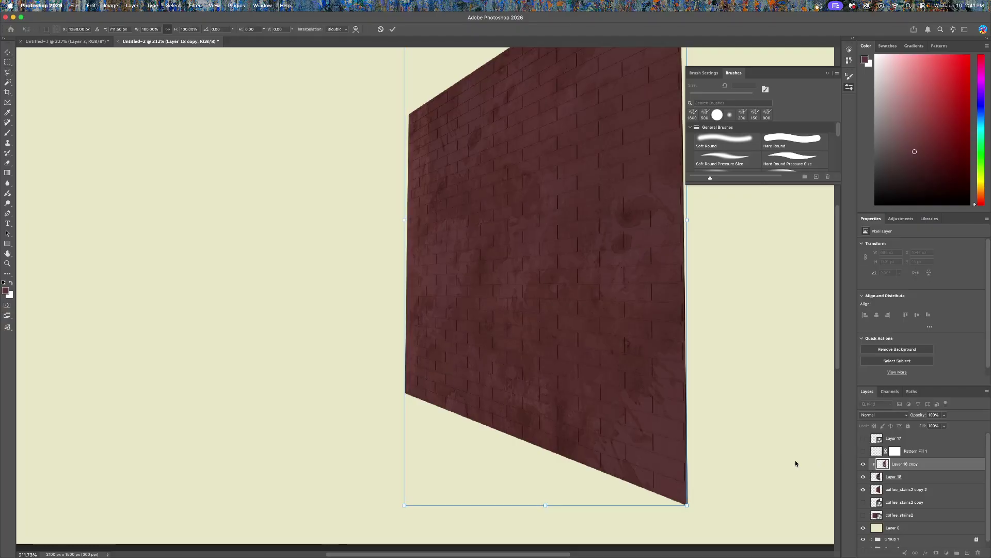
pyautogui.scroll(10, 483, 389)
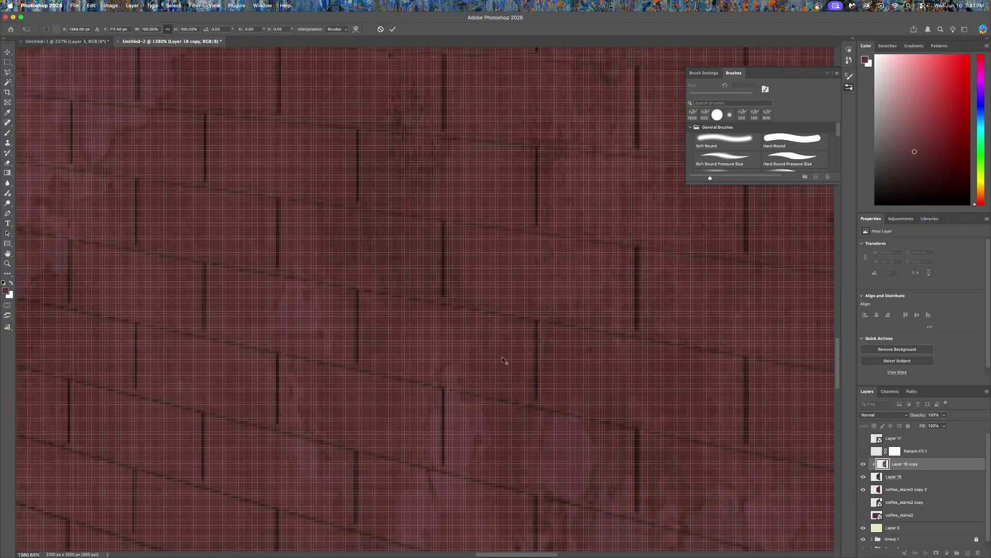
pyautogui.scroll(-3, 575, 385)
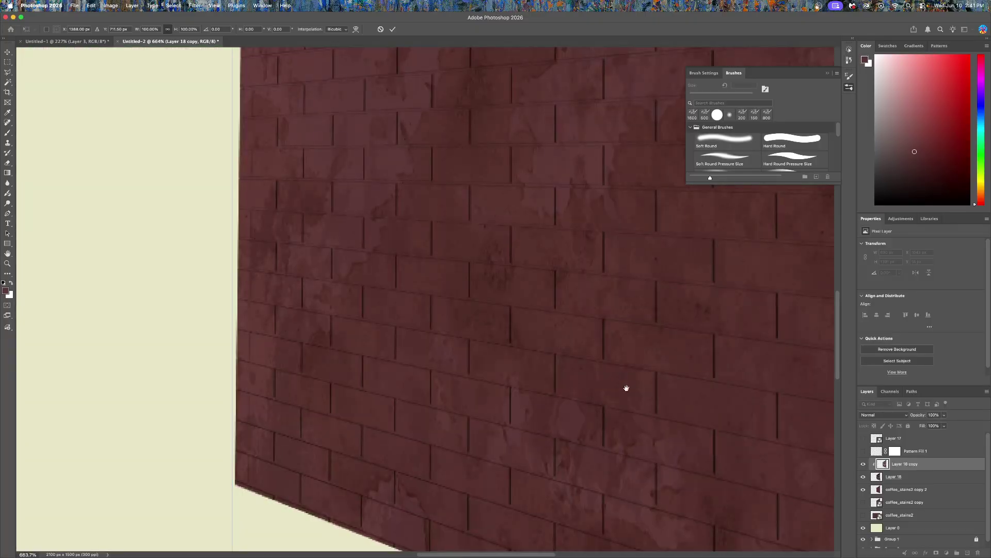
pyautogui.moveTo(627, 388); pyautogui.dragTo(509, 277)
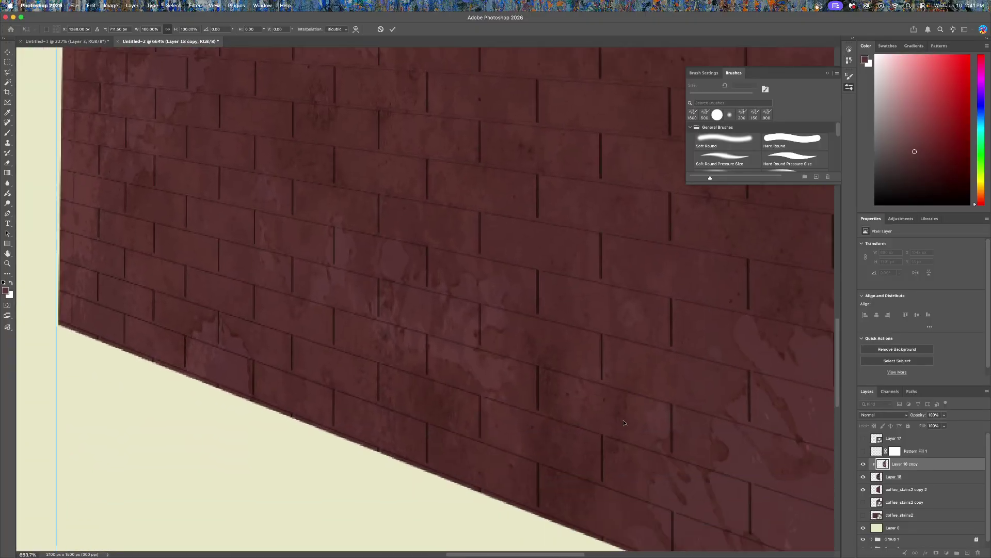
pyautogui.press('Return')
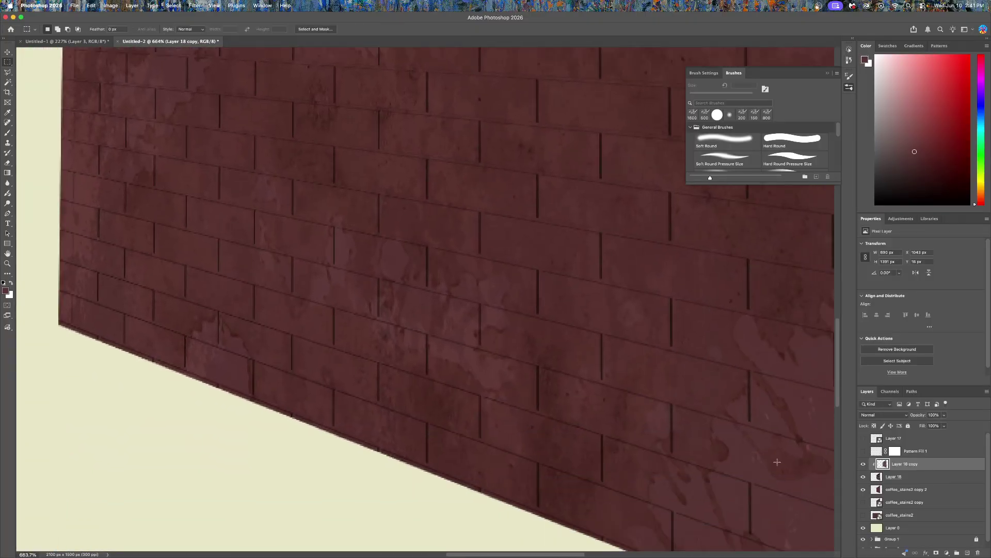
# Step: Turn the coffee_stains2 copy 2 wall into grey mortar with Hue/Saturation at saturation -96 and lightness 20
pyautogui.click(882, 492)
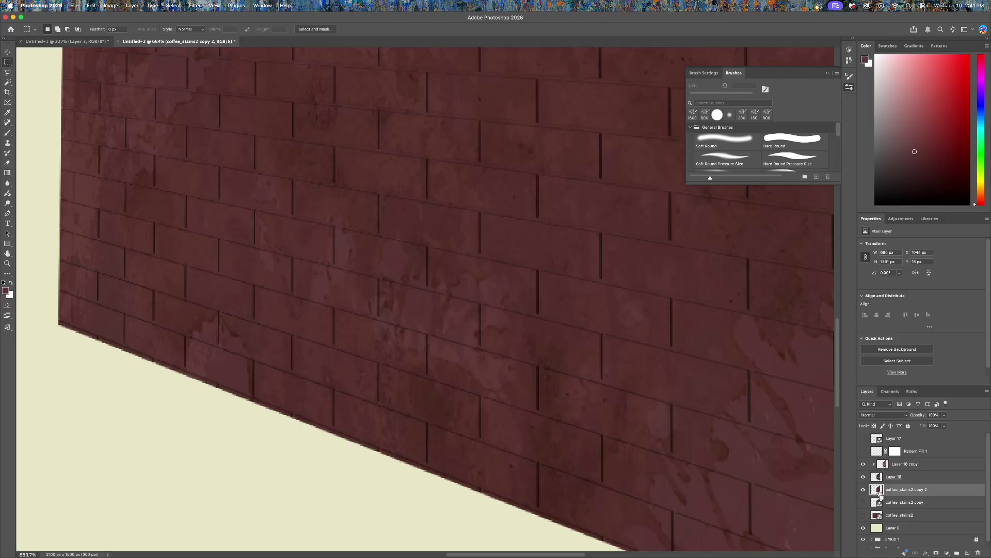
pyautogui.press('super+u')
pyautogui.moveTo(561, 425); pyautogui.dragTo(502, 404)
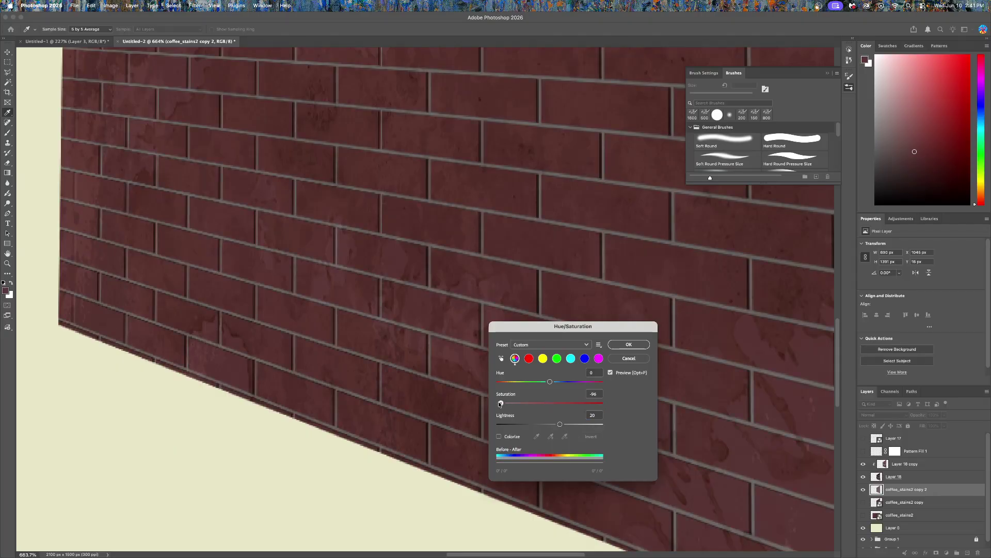
pyautogui.click(629, 344)
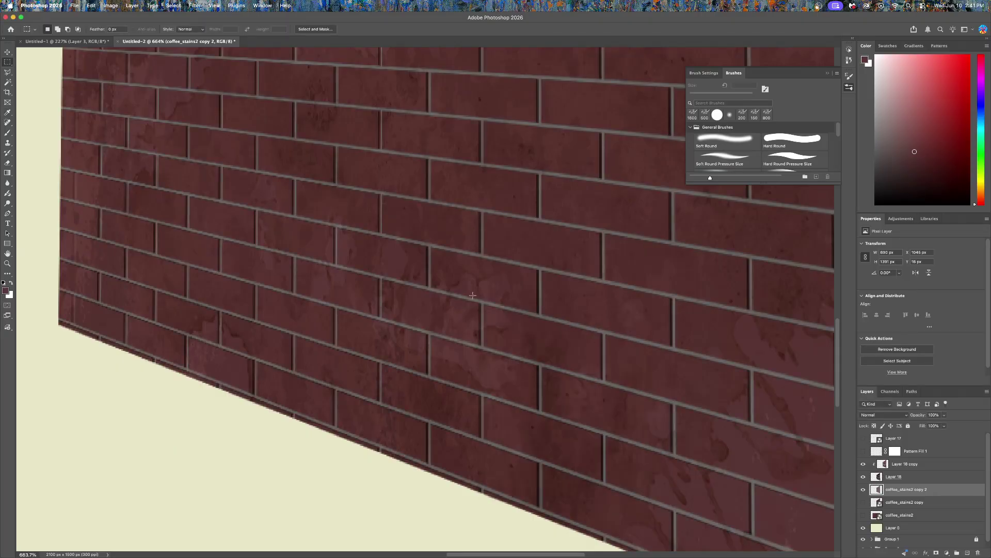
# Step: Try nudging the clipped Layer 18 copy bricks 1 px right and return them to their previous position
pyautogui.click(880, 464)
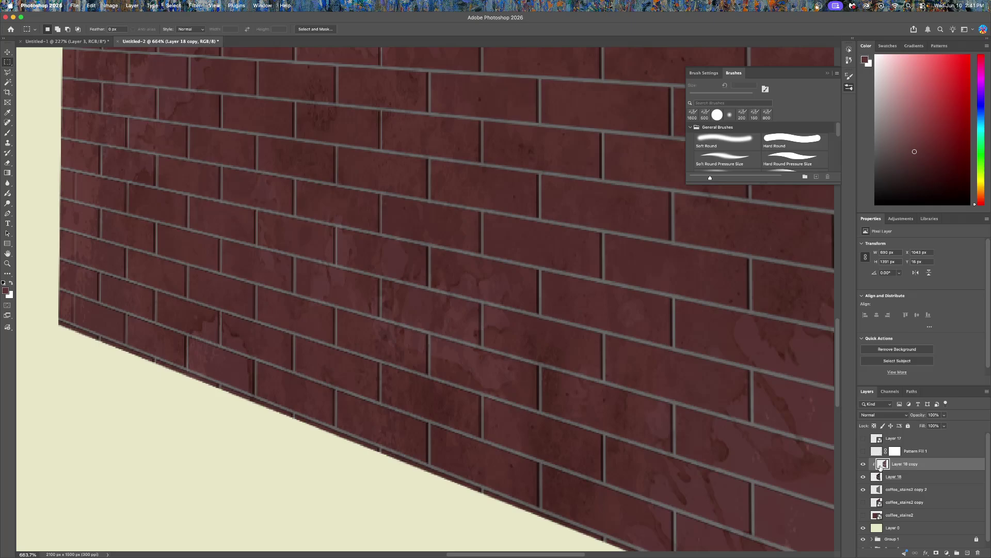
pyautogui.hotkey('ctrl', 't')
pyautogui.press('Right')
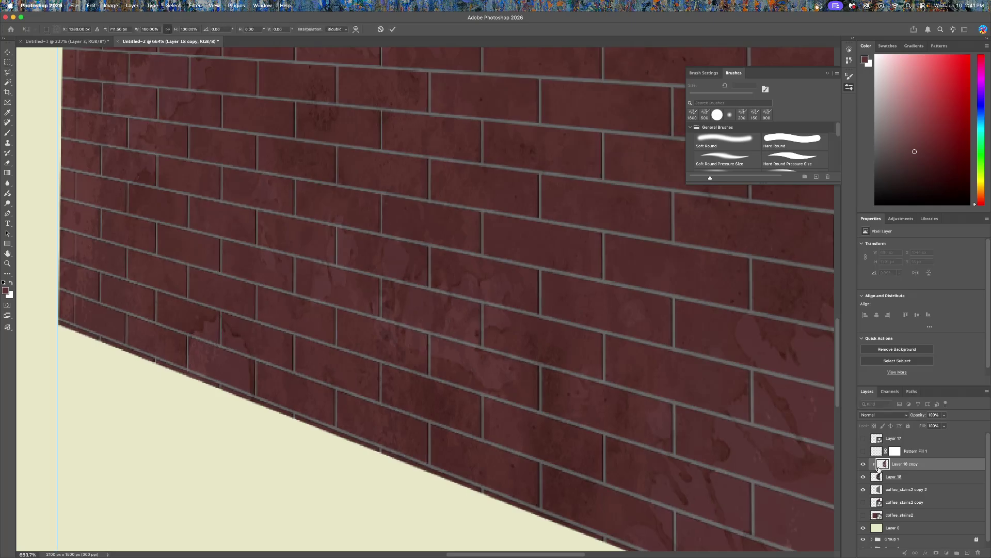
pyautogui.press('Left')
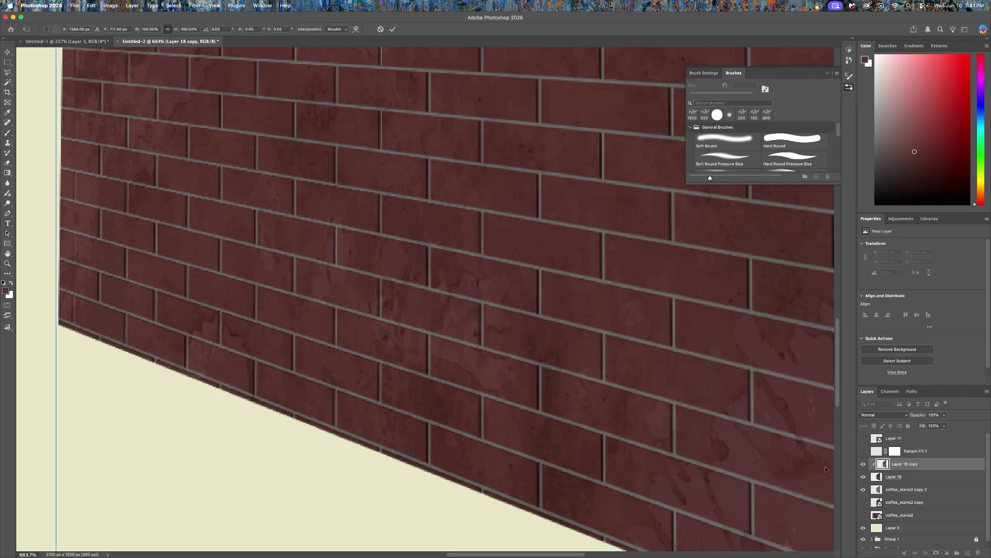
pyautogui.press('Return')
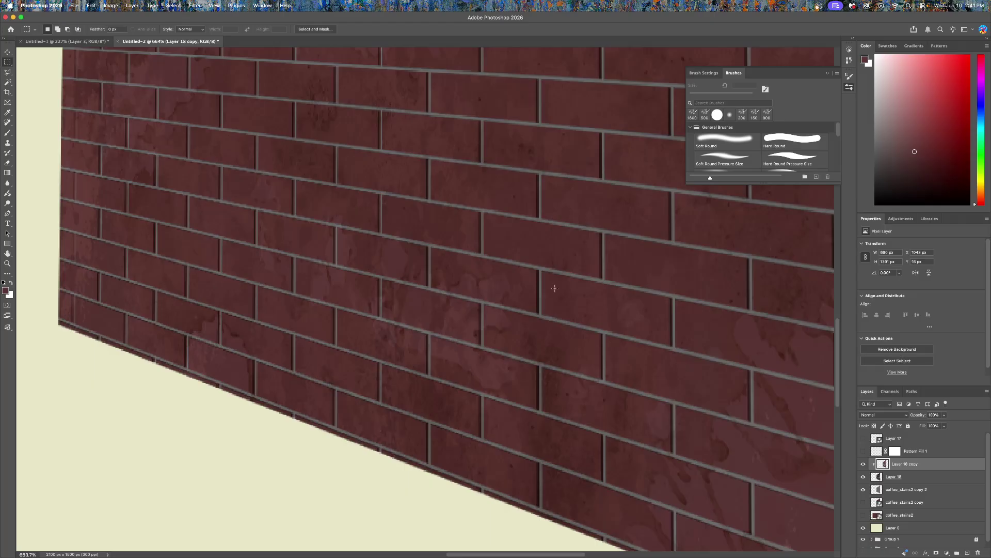
# Step: Draw a rectangular selection around the upper part of the brick wall, down to the nearly horizontal mortar line
pyautogui.scroll(-5, 513, 268)
pyautogui.moveTo(532, 272); pyautogui.dragTo(515, 487)
pyautogui.scroll(-3, 519, 461)
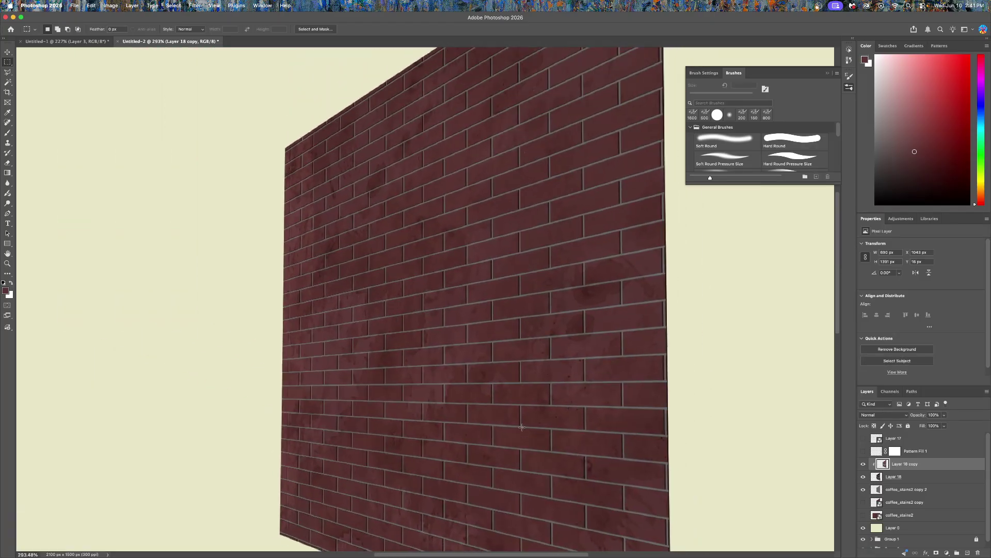
pyautogui.scroll(-2, 522, 424)
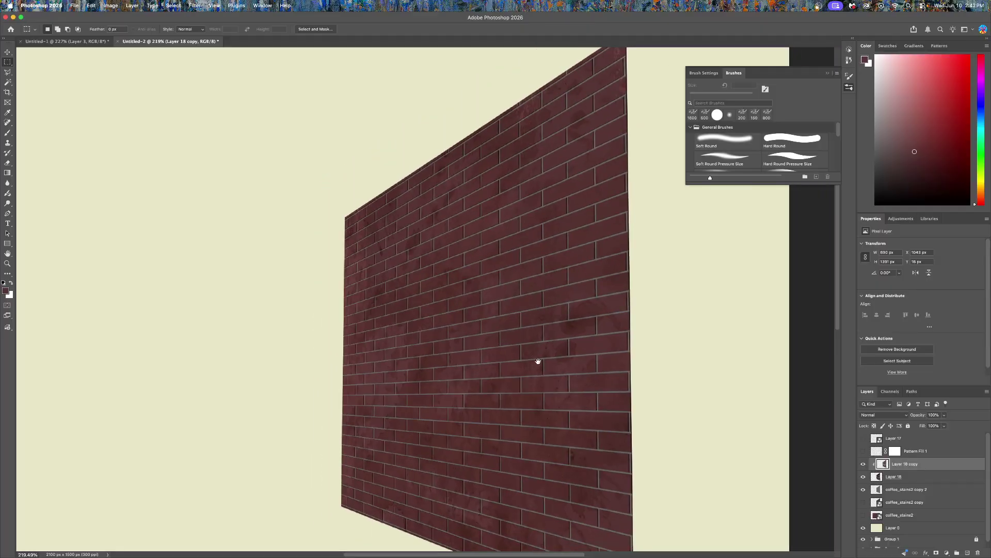
pyautogui.moveTo(538, 361); pyautogui.dragTo(527, 378)
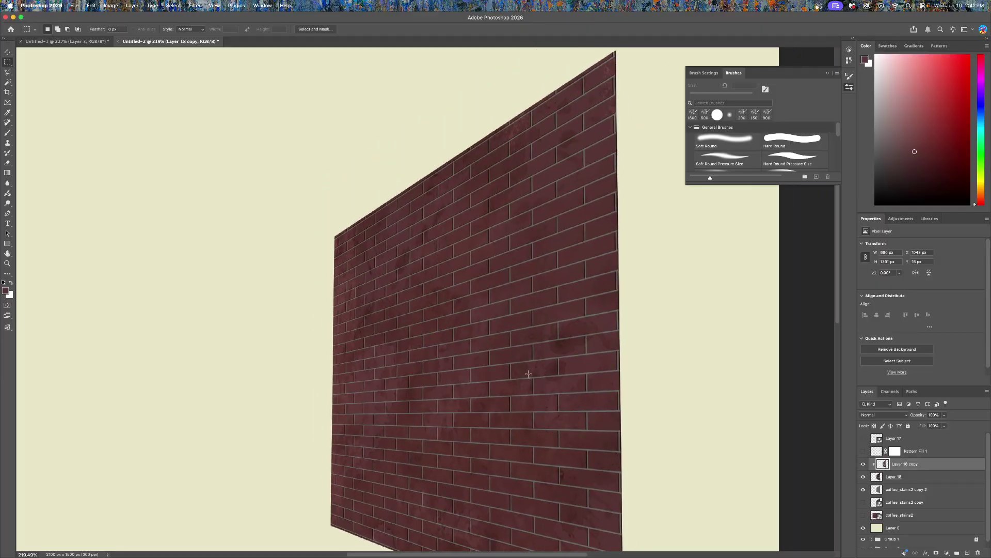
pyautogui.moveTo(511, 387); pyautogui.dragTo(482, 405)
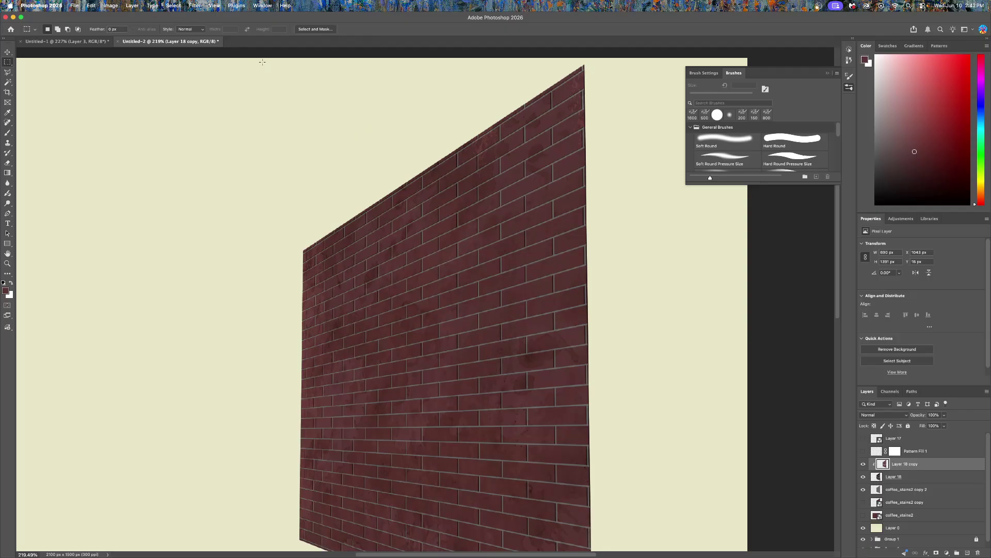
pyautogui.moveTo(262, 62); pyautogui.dragTo(629, 424)
# Step: Add a polygonal lasso area to the selection so its lower edge follows the nearly horizontal mortar line
pyautogui.press('l')
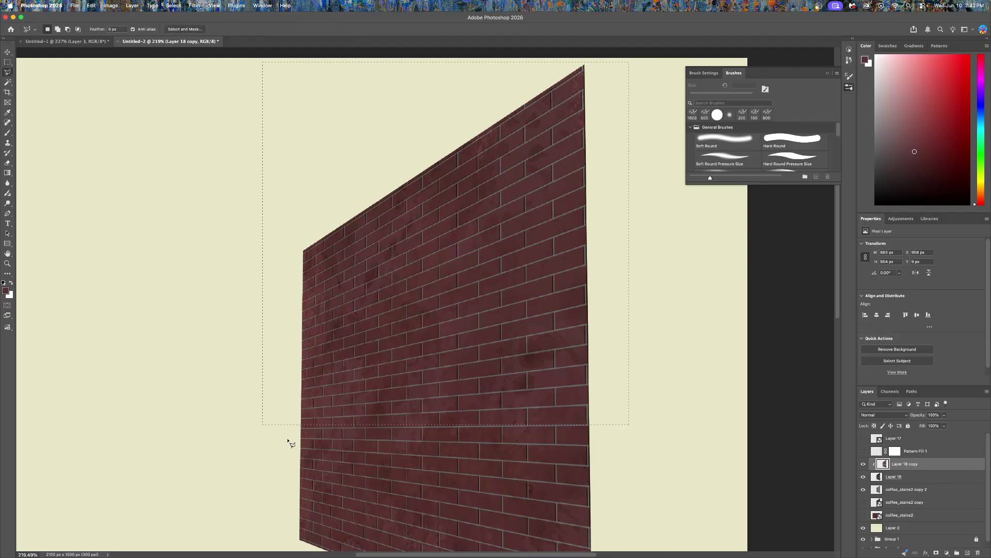
pyautogui.scroll(5, 297, 434)
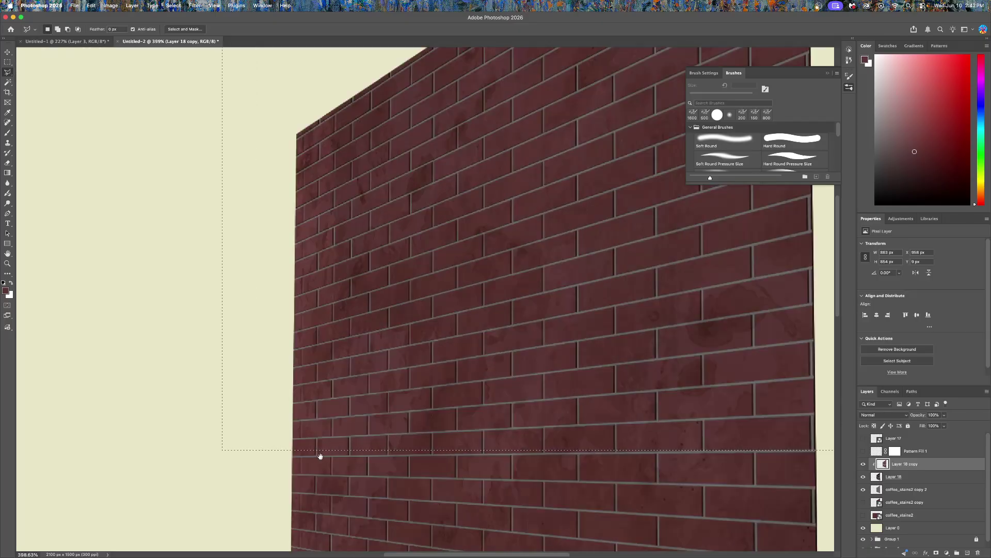
pyautogui.scroll(-4, 255, 370)
pyautogui.hscroll(3, 255, 370)
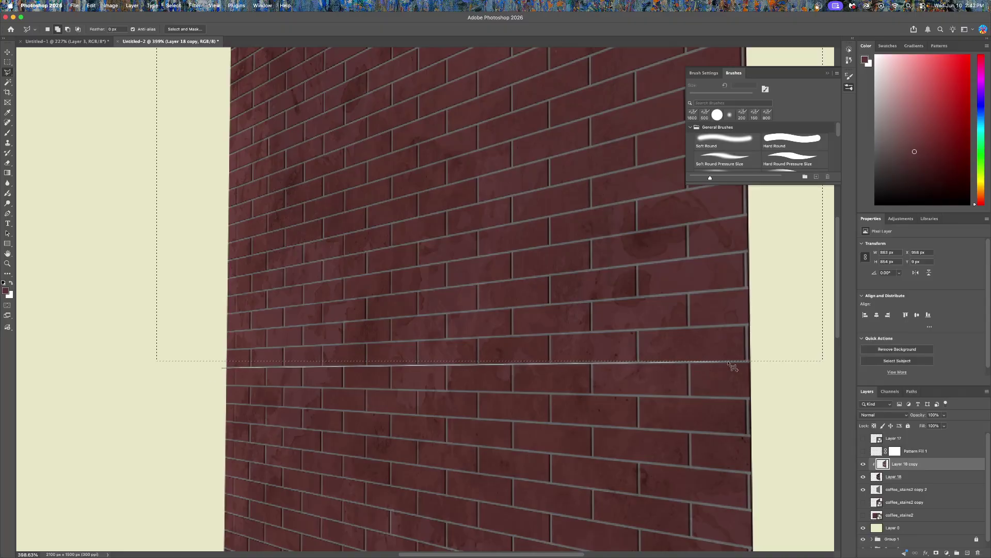
pyautogui.click(768, 363)
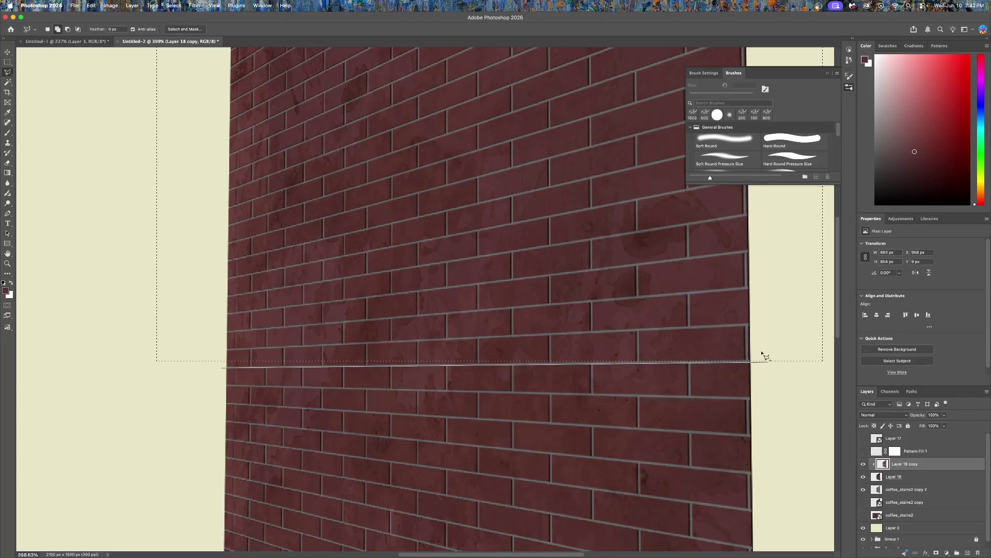
pyautogui.click(186, 197)
pyautogui.click(167, 288)
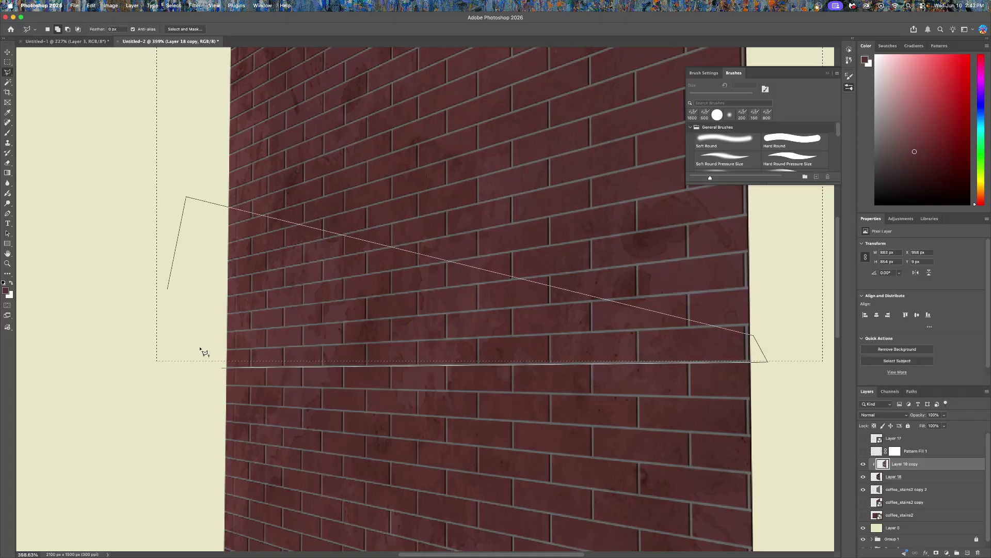
pyautogui.click(223, 368)
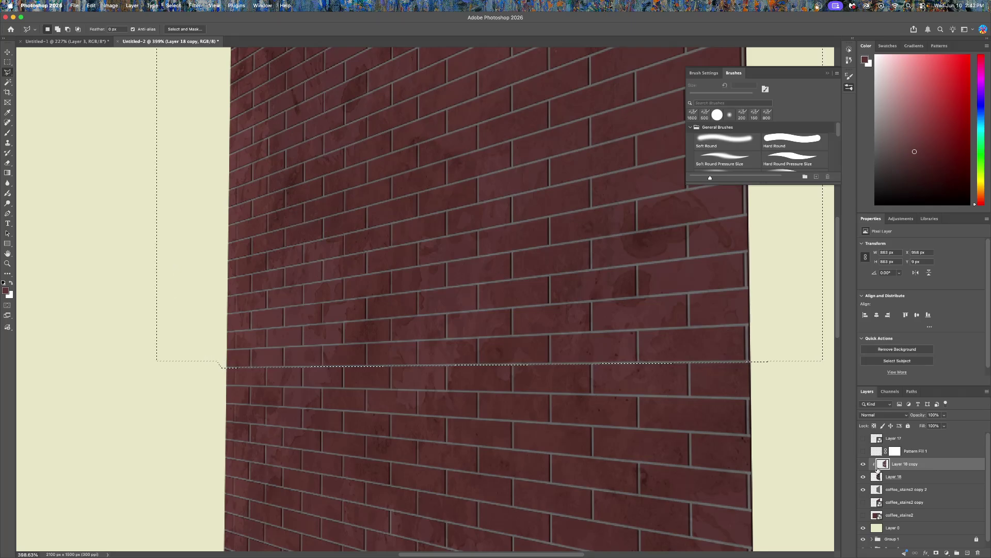
# Step: Cut the selected upper bricks from Layer 18 copy and paste them as a new layer clipped to the darkened bricks
pyautogui.press('BackSpace')
pyautogui.press('super+d')
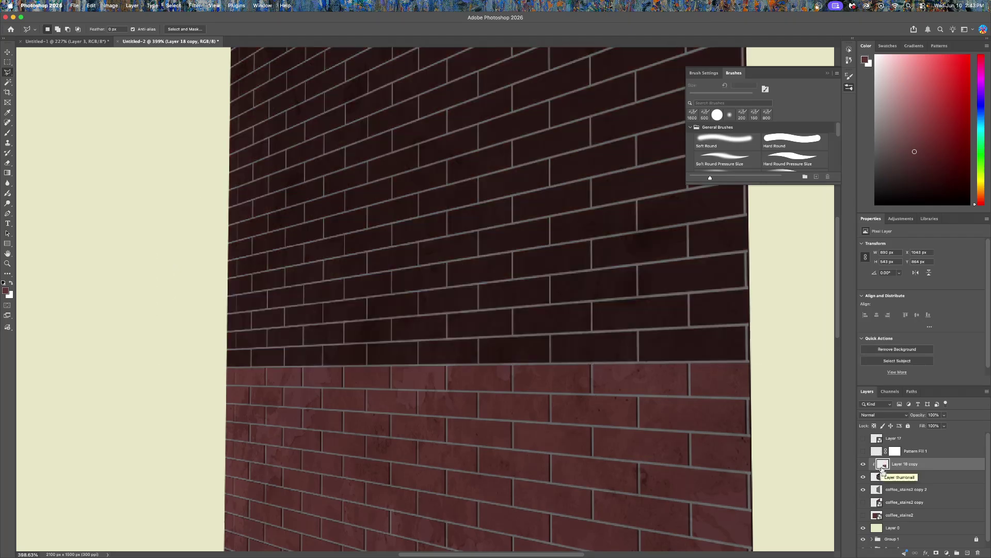
pyautogui.press('super+v')
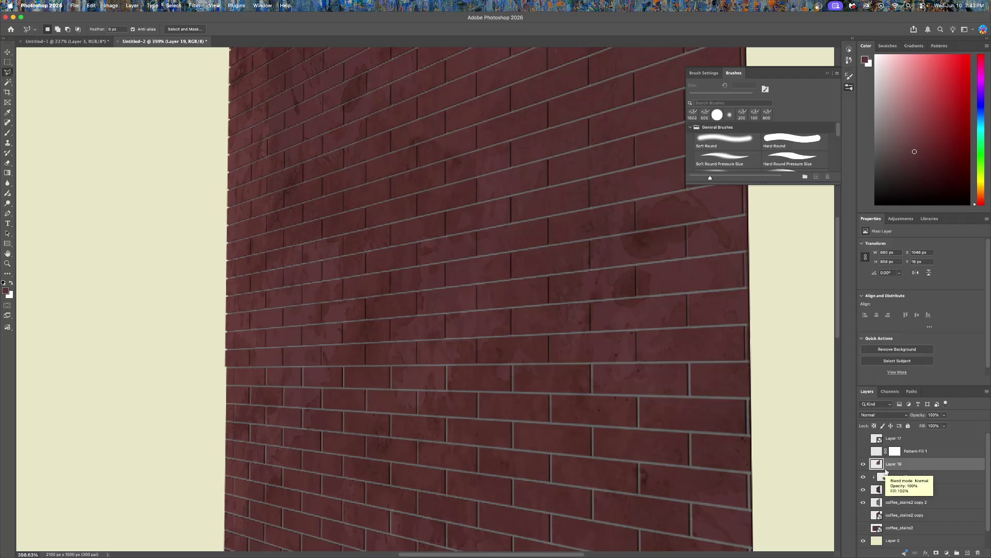
pyautogui.press('super+alt+g')
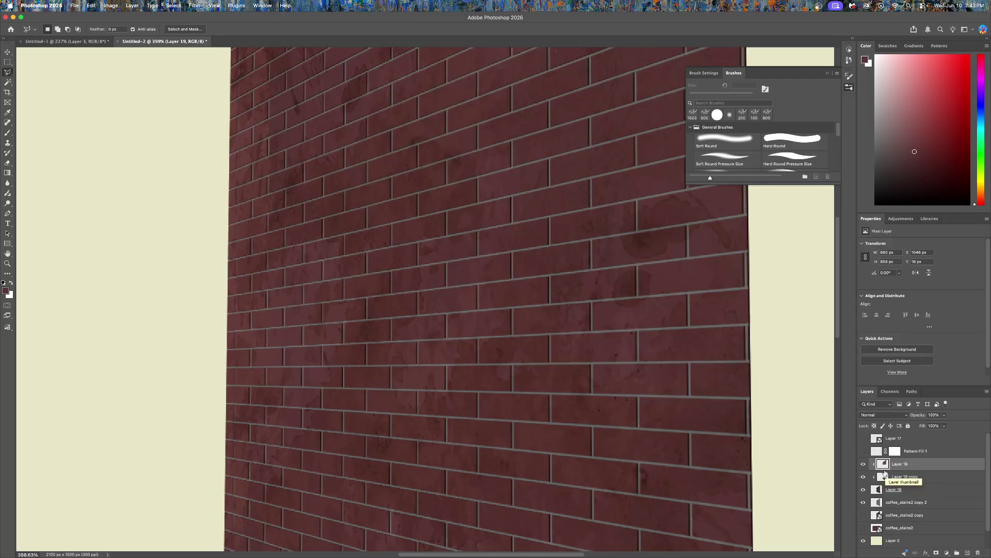
# Step: Nudge the upper bricks on Layer 19 up by 1 px to expose their dark lower edges
pyautogui.press('super+t')
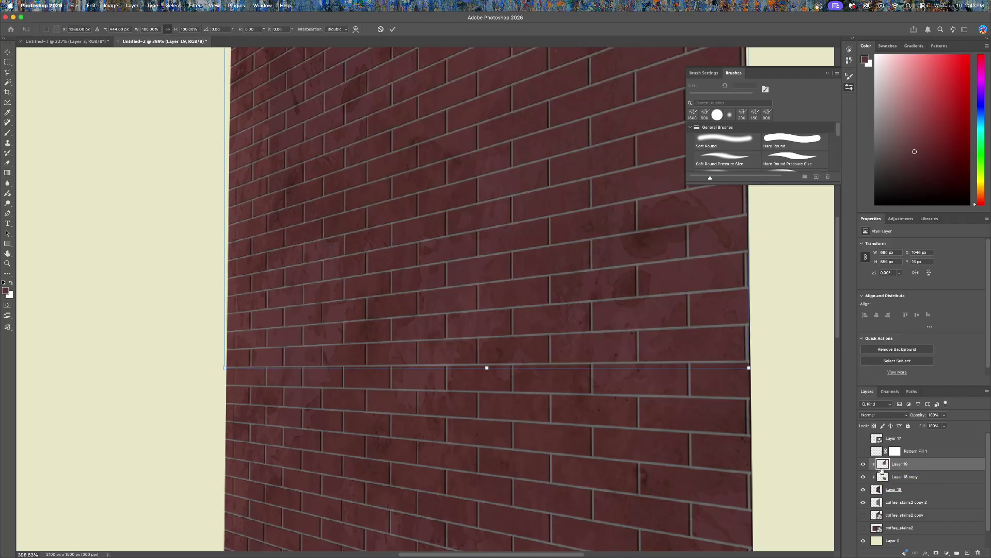
pyautogui.press('Up')
pyautogui.press('Up')
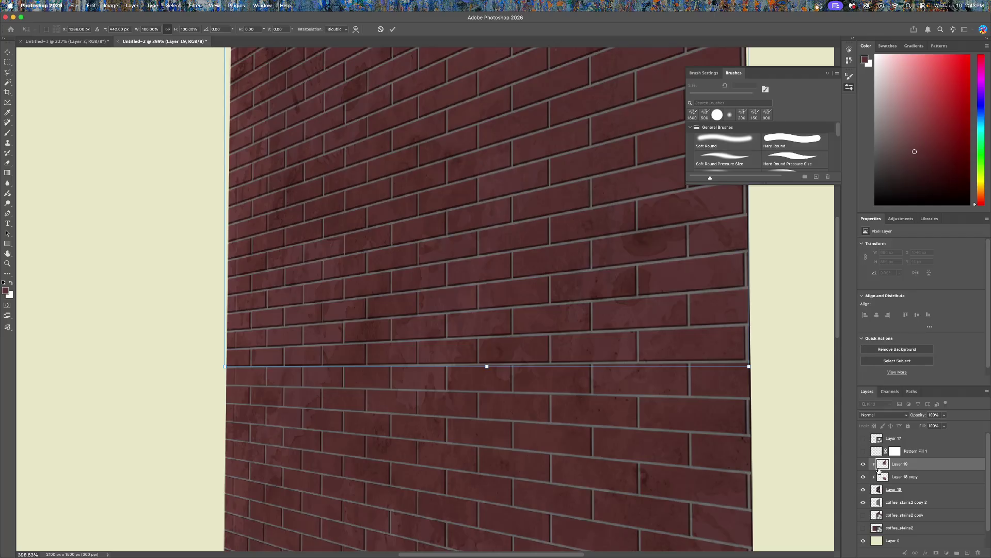
pyautogui.press('Down')
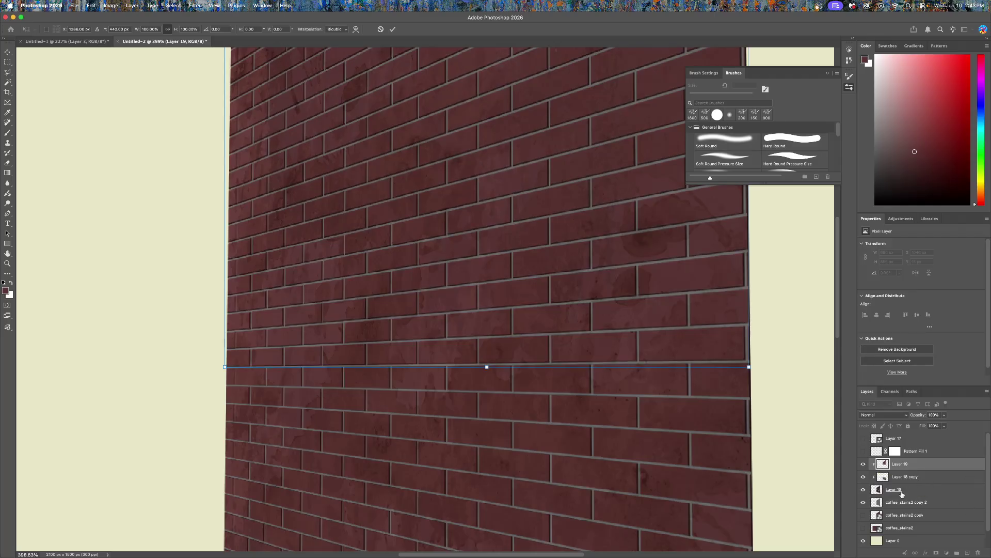
# Step: Move the lower bricks on Layer 18 copy down by 2 px to expose their dark upper edges
pyautogui.click(881, 480)
pyautogui.press('super+t')
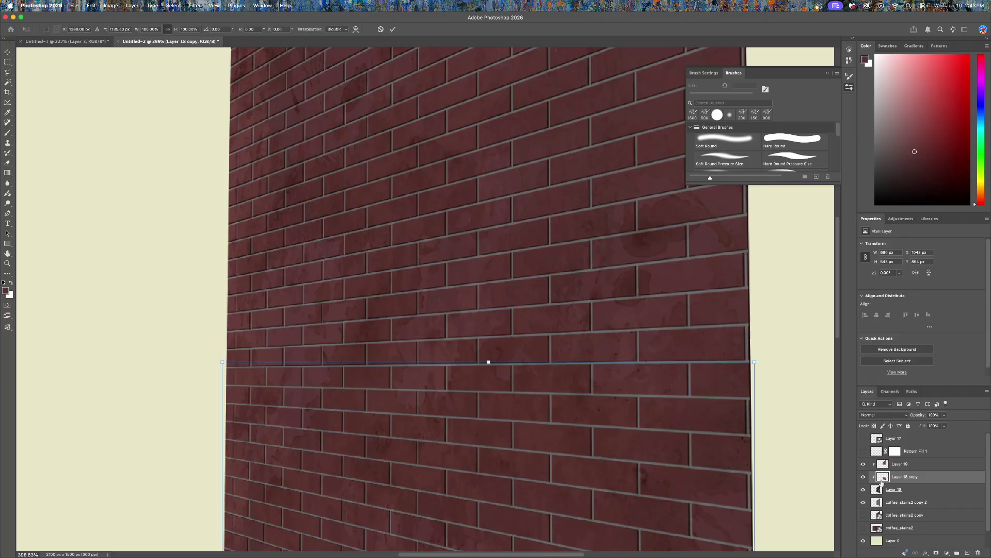
pyautogui.press('Down')
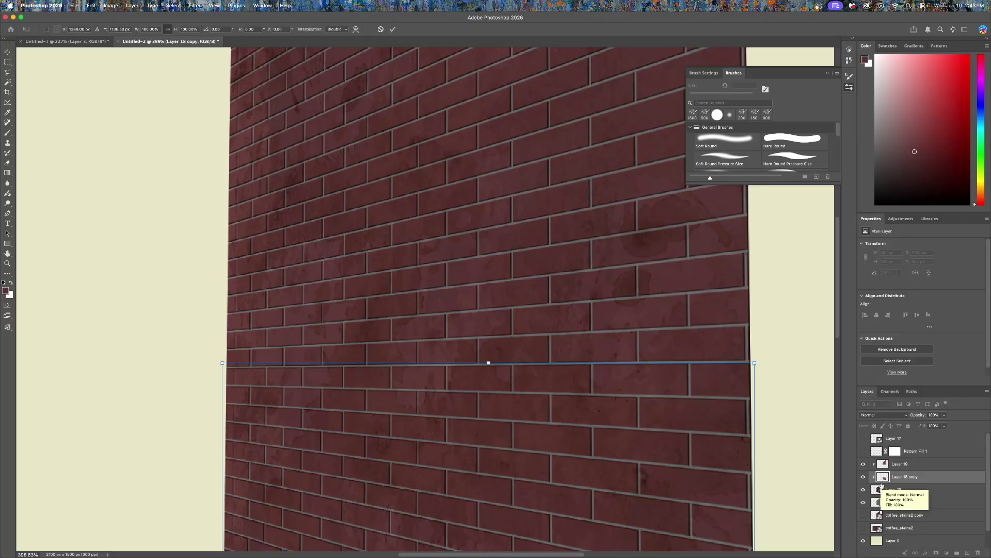
pyautogui.press('Down')
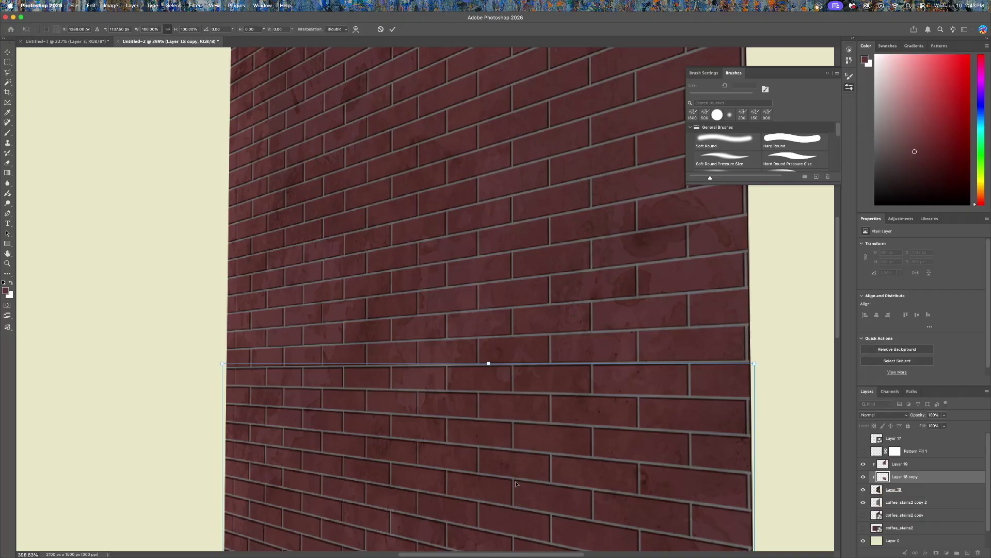
pyautogui.press('Return')
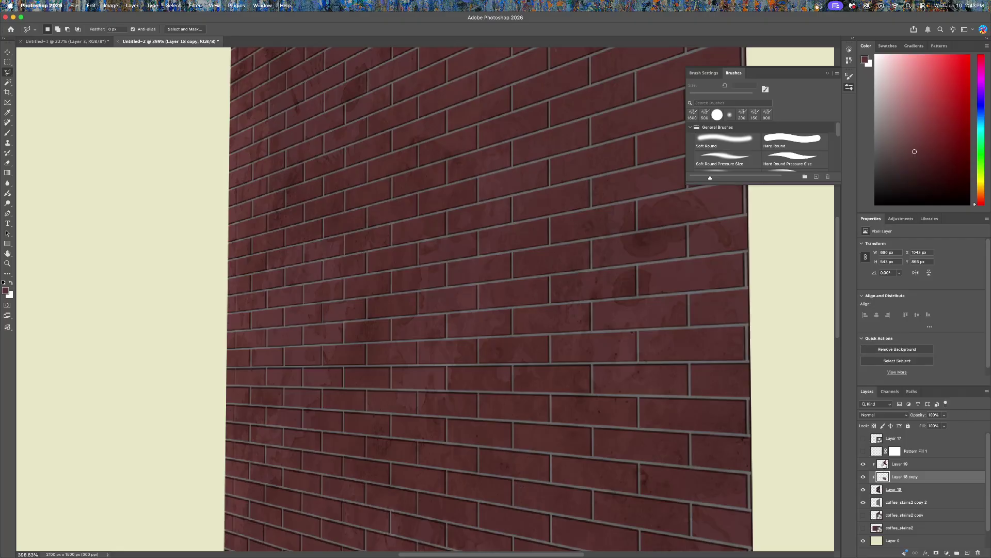
# Step: Select the outlines of the upper bricks on Layer 19, contract the selection by 2 px, and copy it to a new clipped layer
pyautogui.click(885, 465)
pyautogui.scroll(-2, 521, 427)
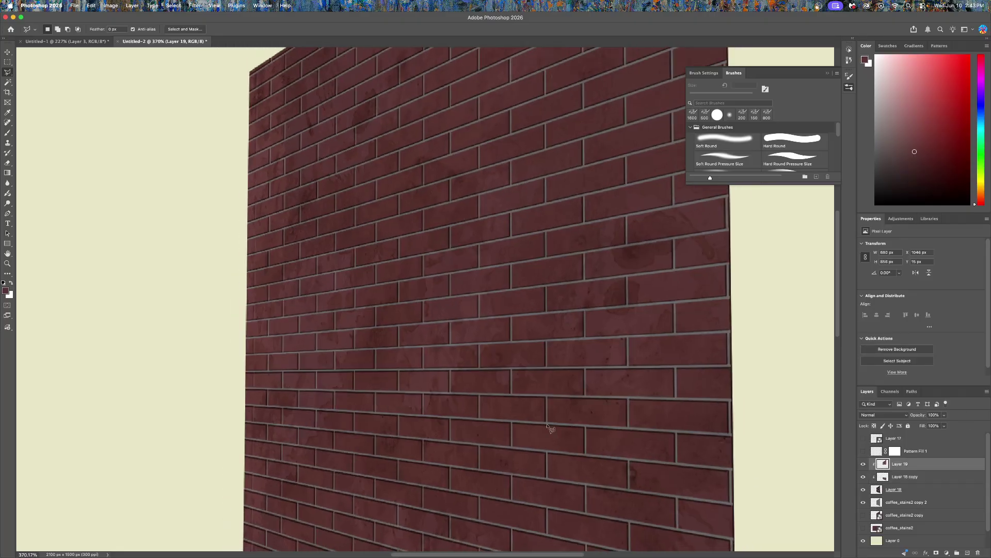
pyautogui.keyDown('super'); pyautogui.click(883, 464); pyautogui.keyUp('super')
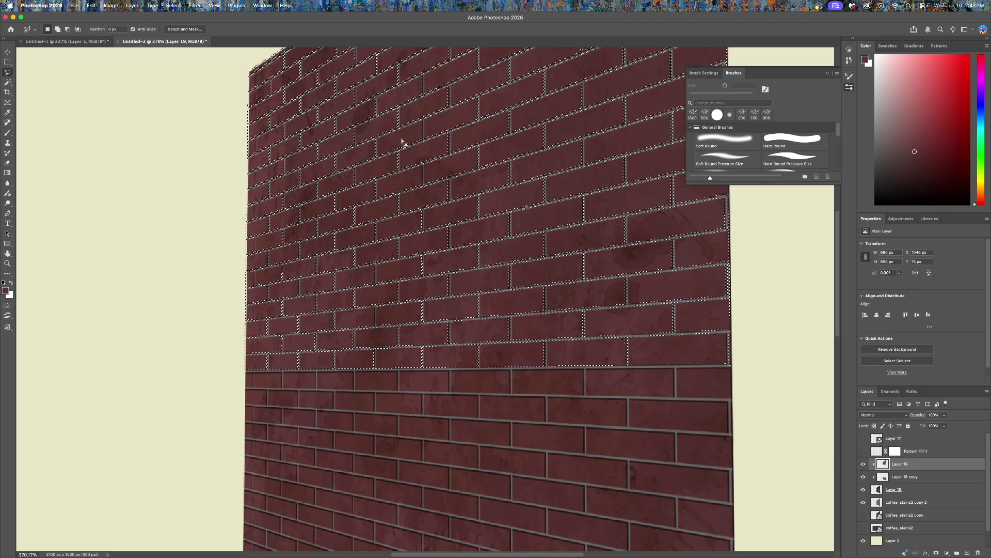
pyautogui.click(173, 5)
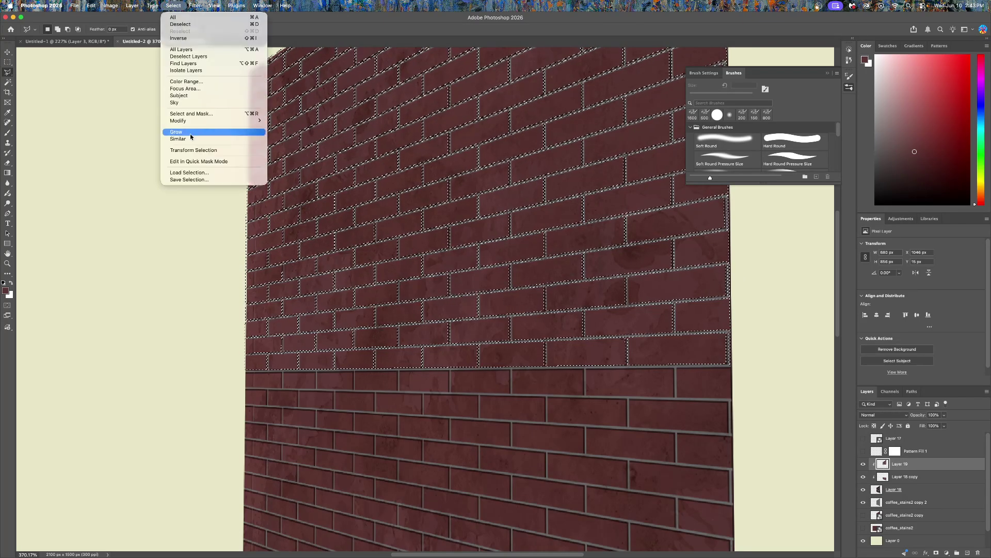
pyautogui.moveTo(192, 121)
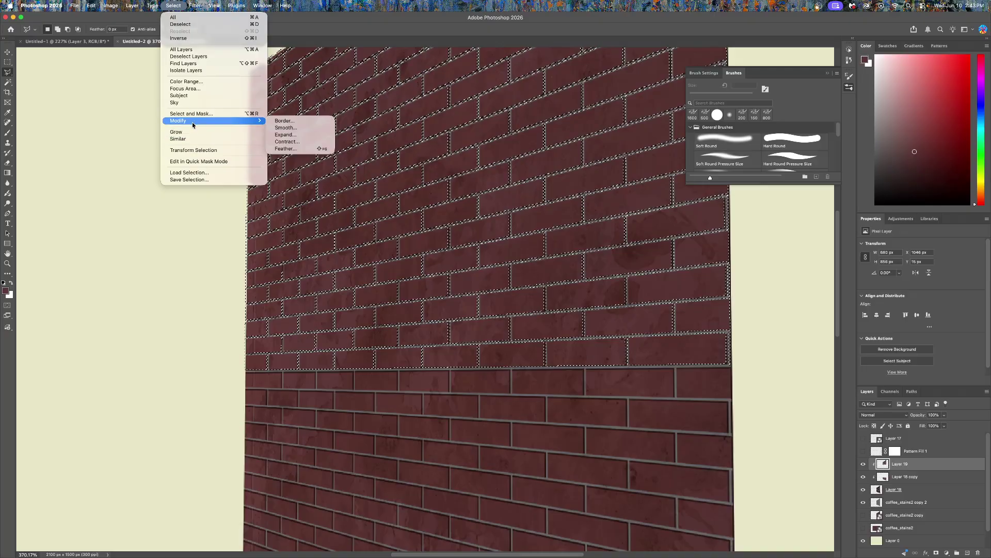
pyautogui.click(286, 141)
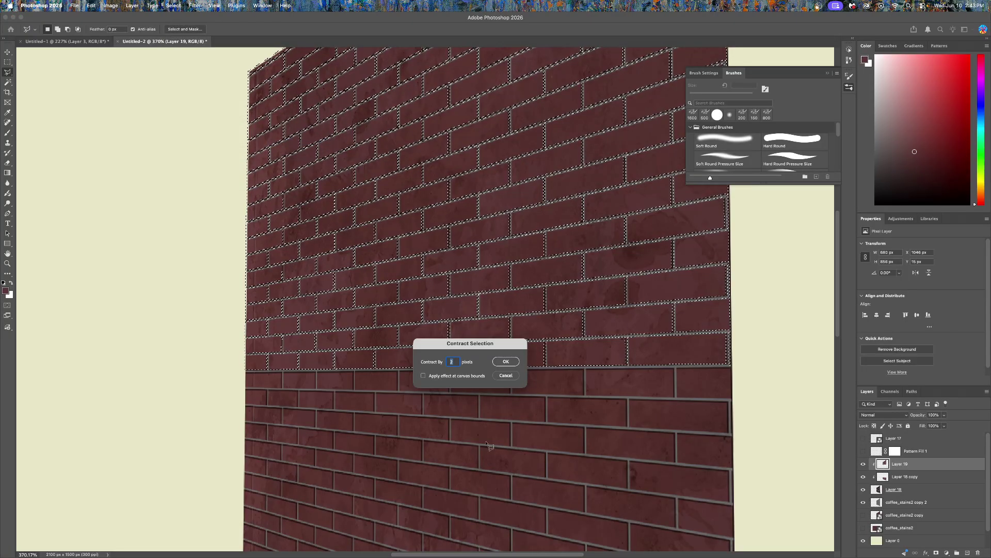
pyautogui.click(505, 362)
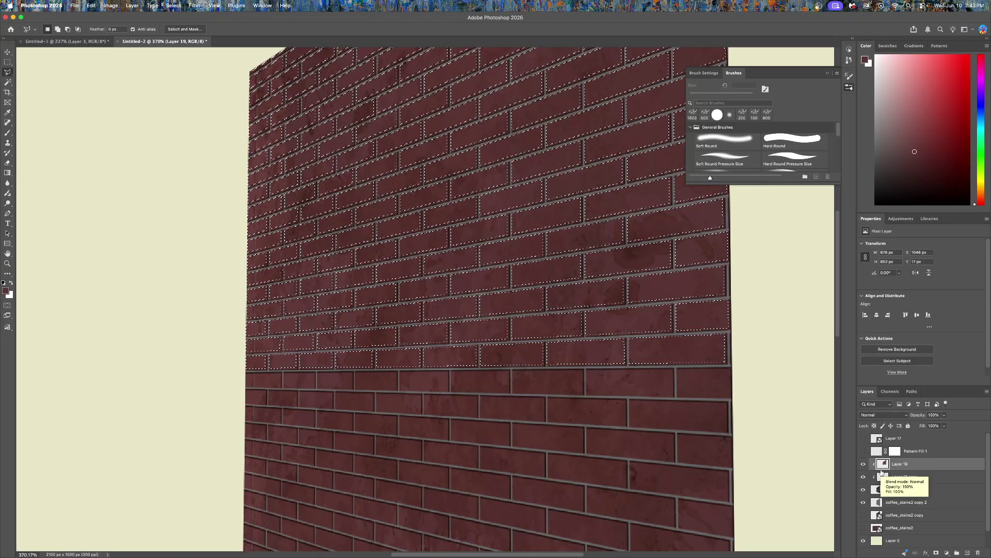
pyautogui.press('super+j')
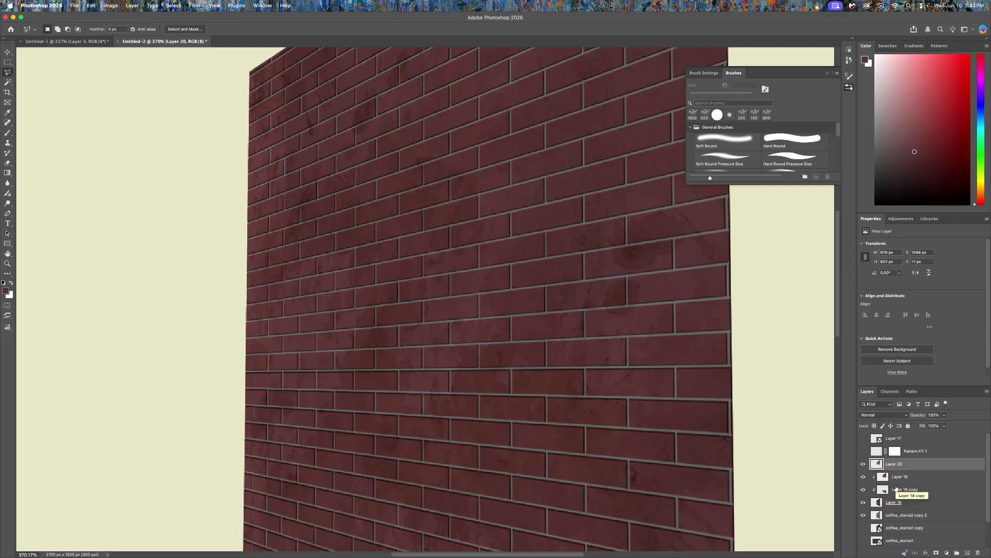
pyautogui.press('super+alt+g')
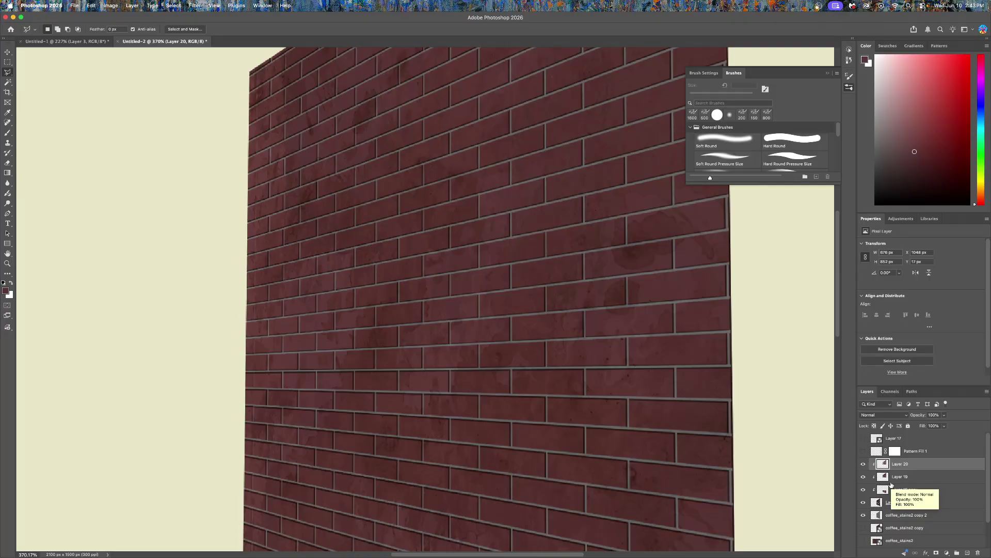
# Step: Mask the inset brick layer with the outlines of the Layer 19 bricks and unlink the mask, leaving the layer's artwork active
pyautogui.keyDown('super'); pyautogui.click(884, 477); pyautogui.keyUp('super')
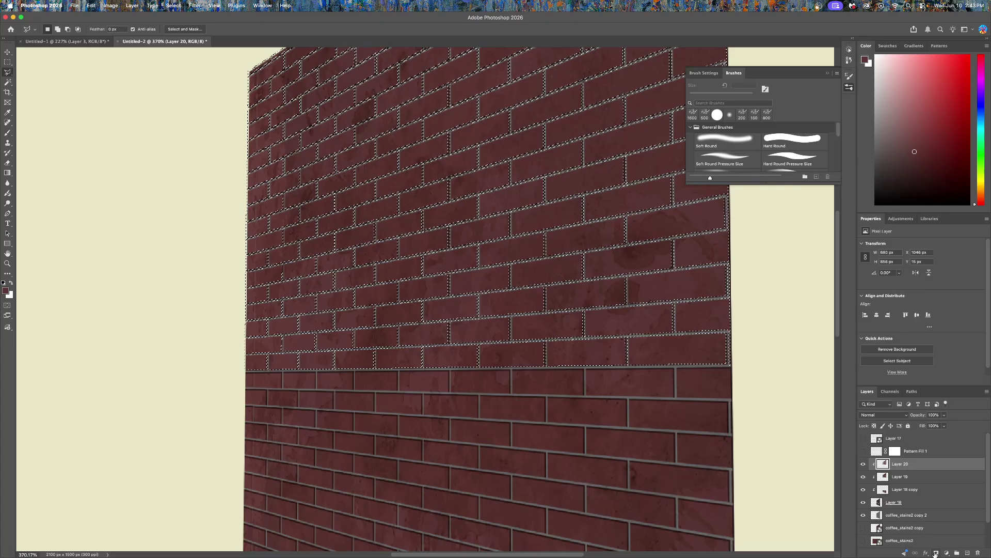
pyautogui.click(936, 552)
pyautogui.click(890, 464)
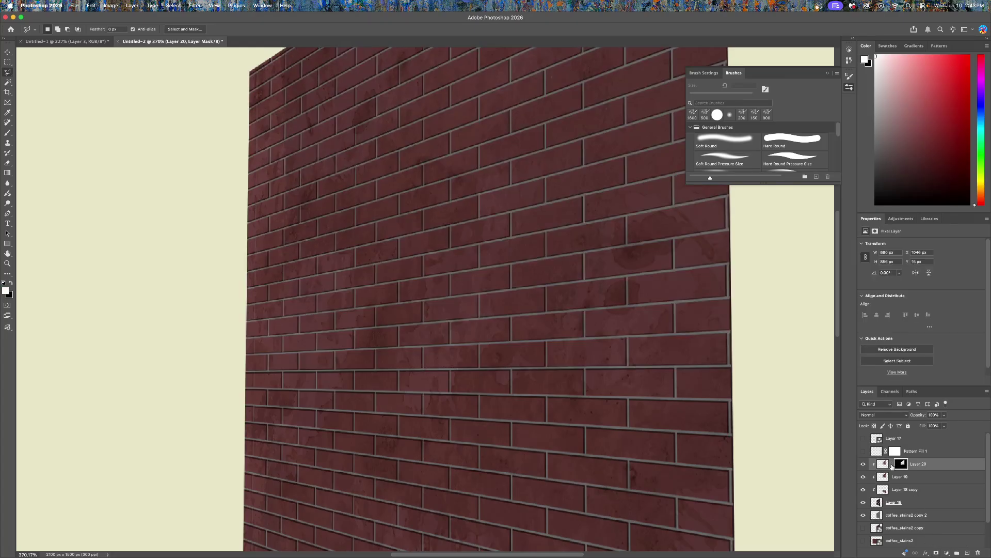
pyautogui.click(879, 465)
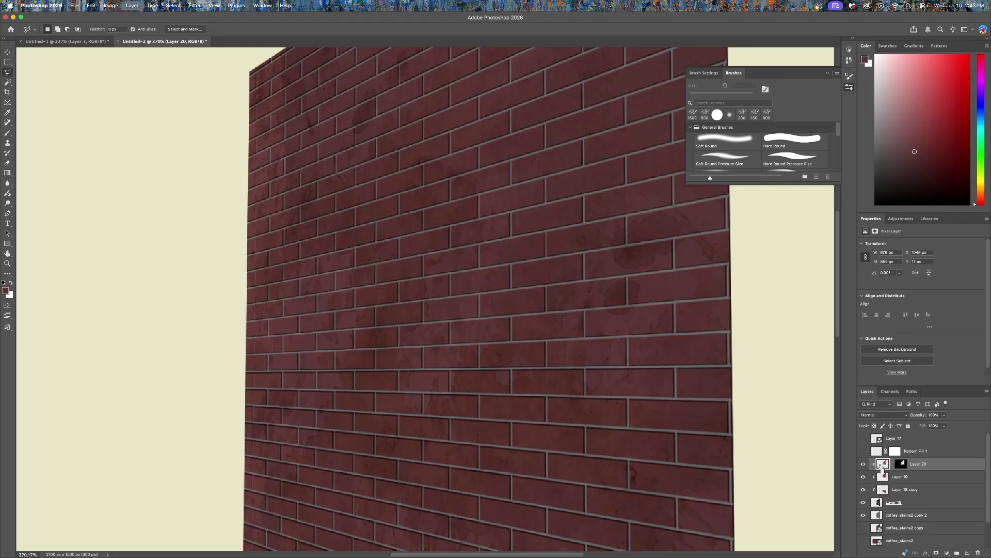
# Step: Lighten the upper bricks' dark edges on Layer 19 with a Hue/Saturation lightness of 8
pyautogui.click(883, 477)
pyautogui.press('super+u')
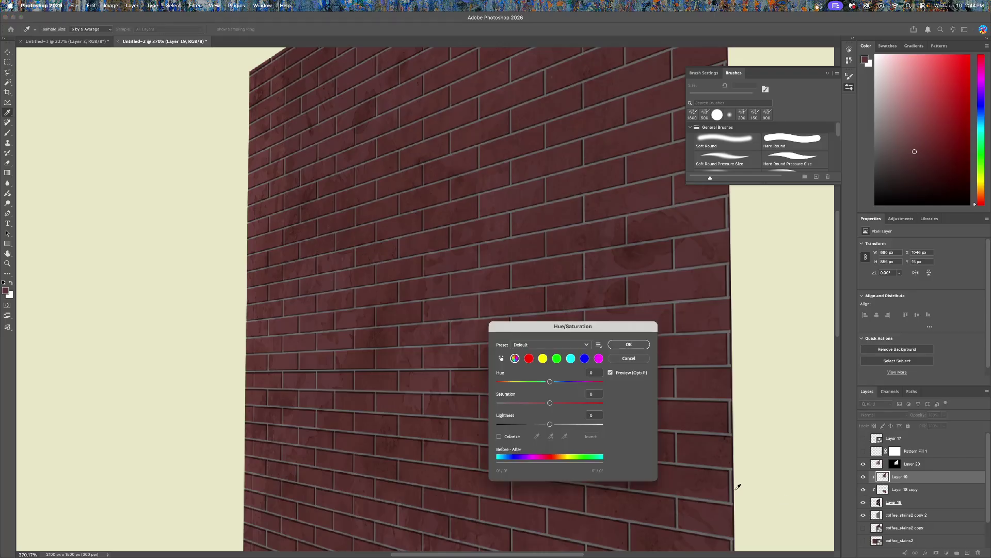
pyautogui.click(554, 427)
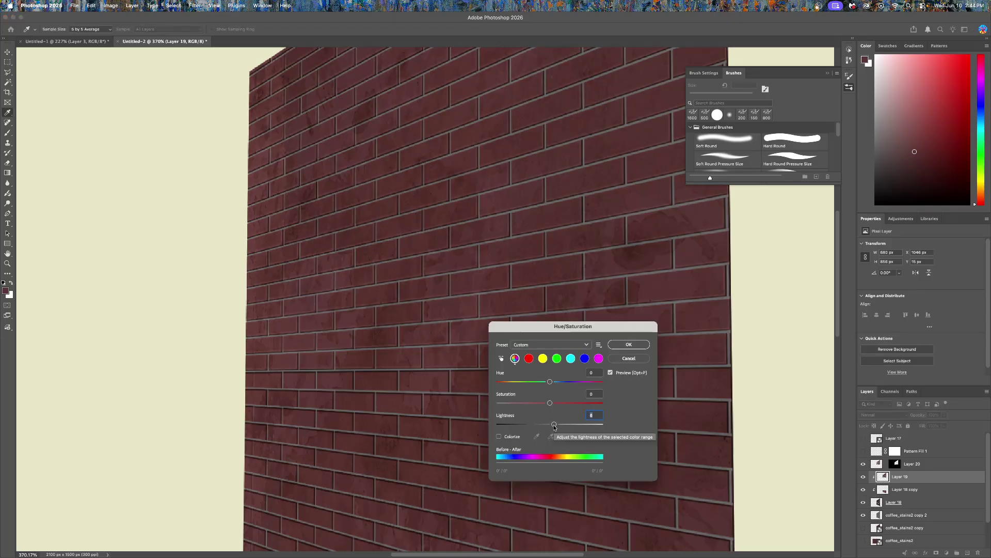
pyautogui.click(628, 345)
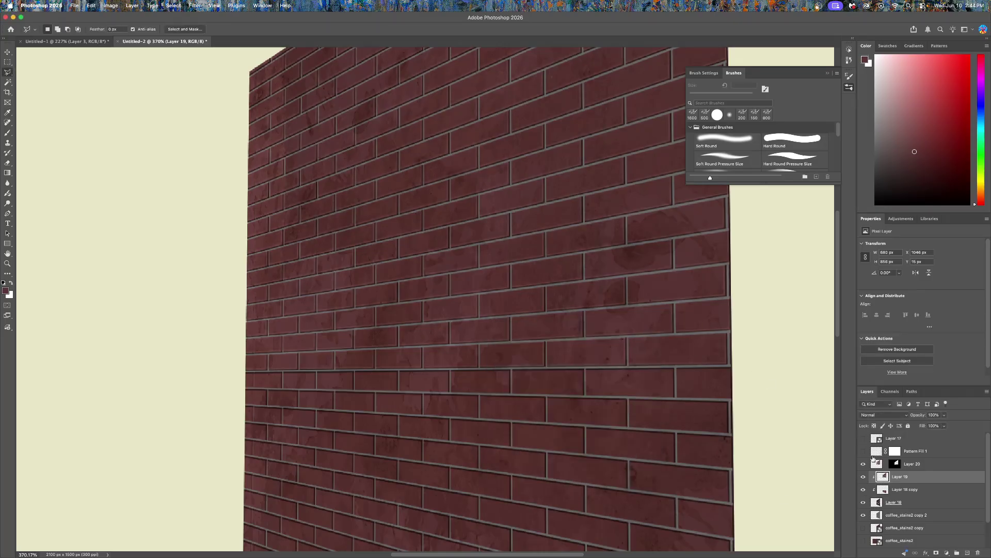
# Step: Nudge the inset brick artwork on Layer 20 left by 1 px
pyautogui.click(877, 464)
pyautogui.press('super+t')
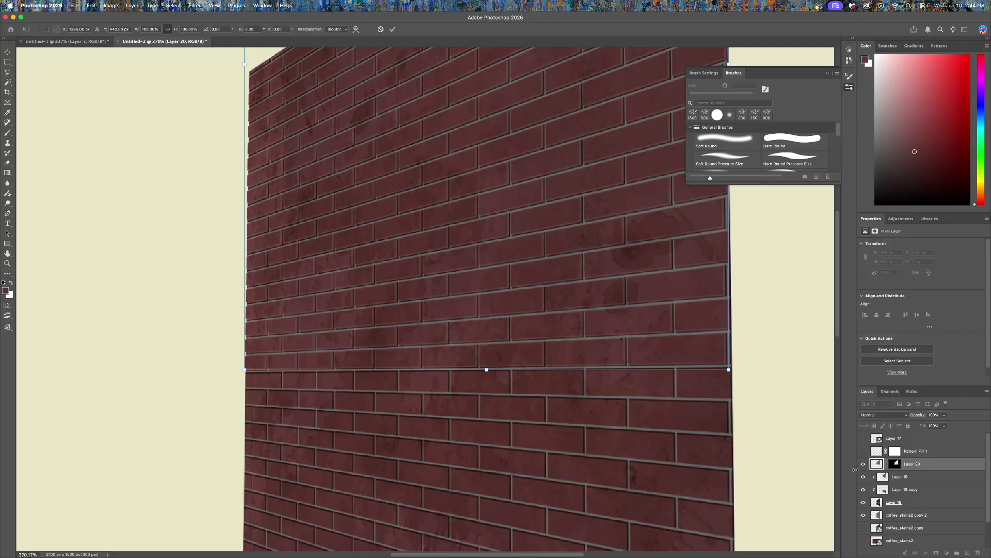
pyautogui.press('Return')
pyautogui.press('l')
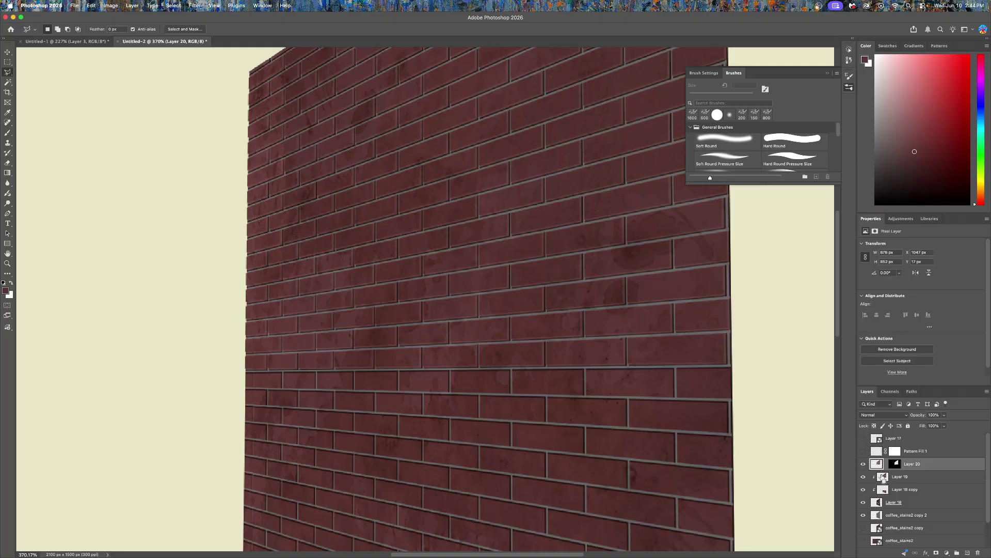
# Step: Select the outlines of the lower bricks on Layer 18 copy and contract the selection by the same amount as the upper bricks
pyautogui.keyDown('super'); pyautogui.click(877, 465); pyautogui.keyUp('super')
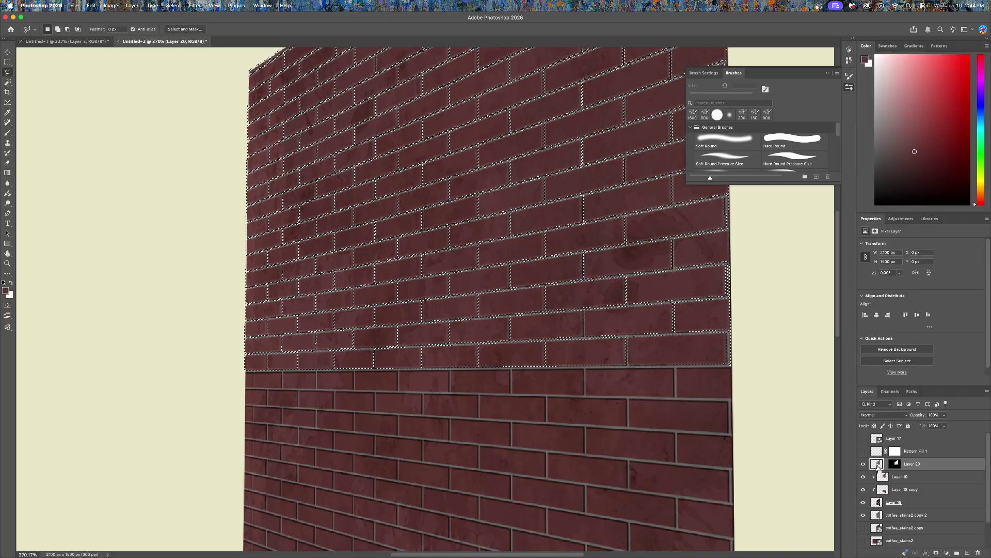
pyautogui.press('super+d')
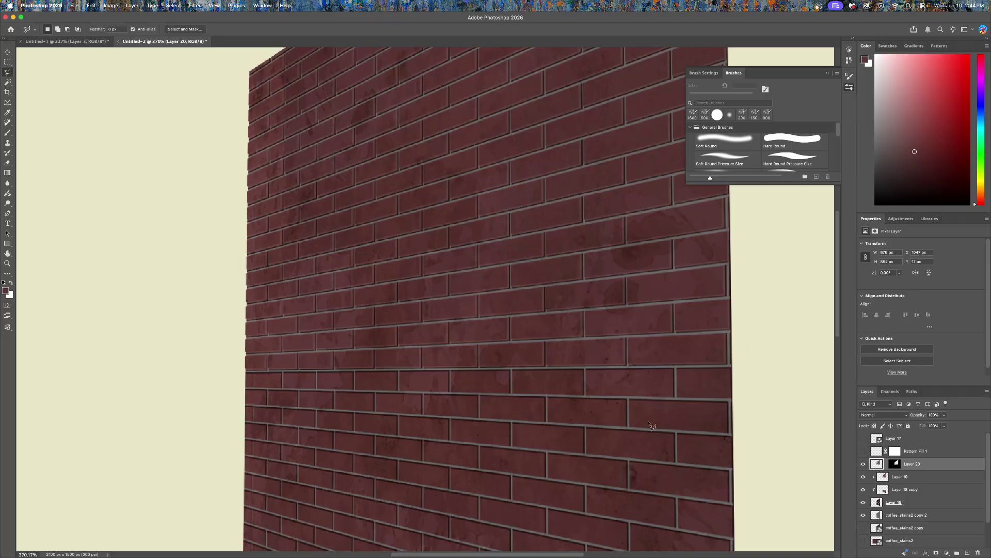
pyautogui.keyDown('super'); pyautogui.click(884, 490); pyautogui.keyUp('super')
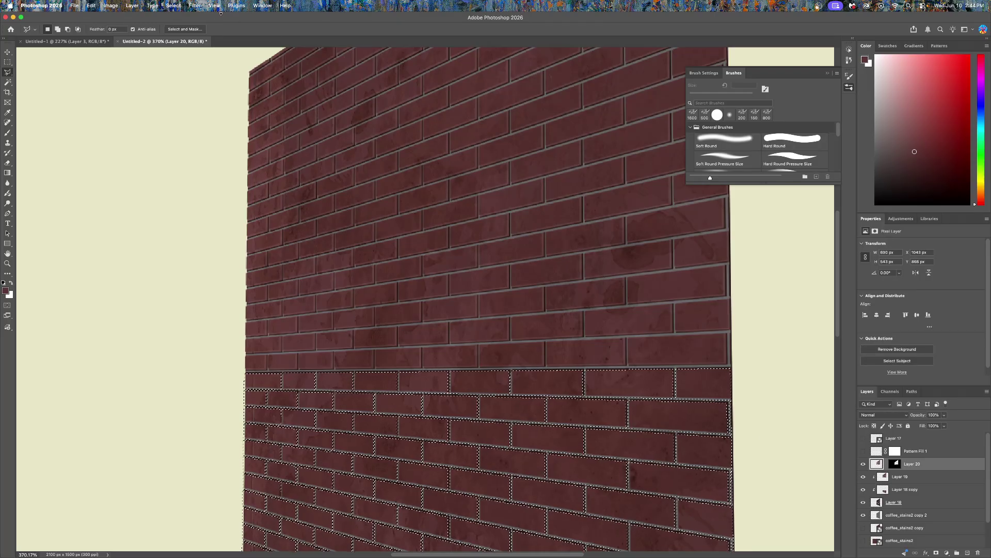
pyautogui.click(177, 9)
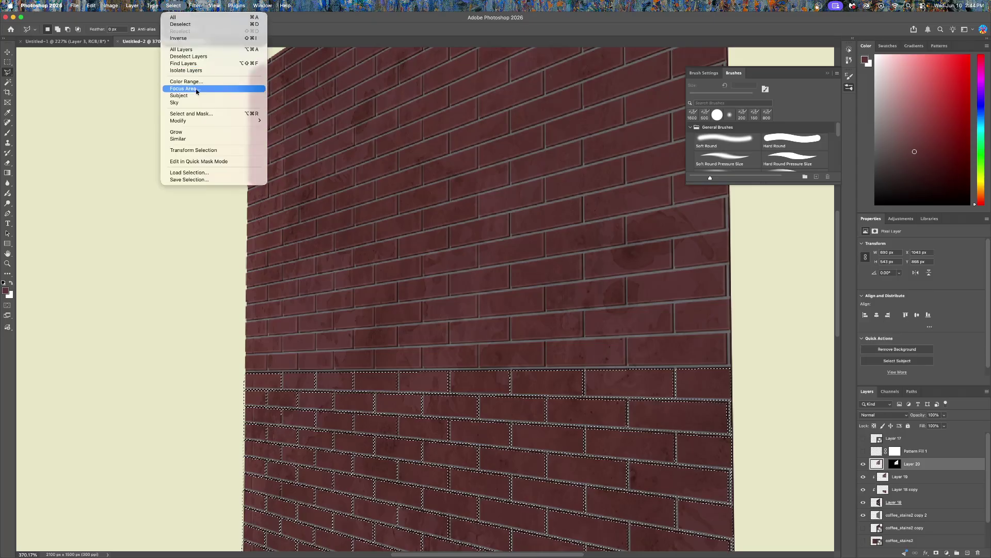
pyautogui.moveTo(189, 11)
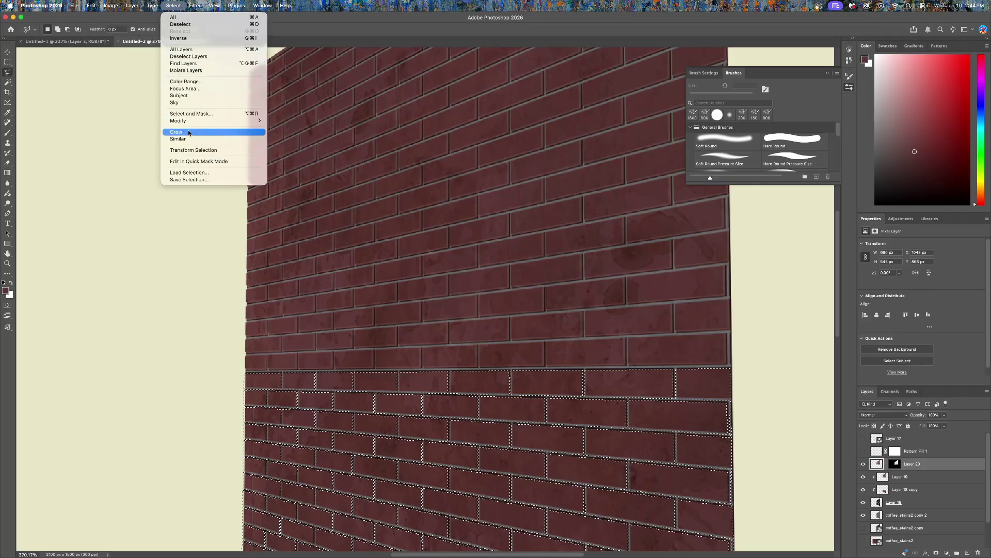
pyautogui.moveTo(231, 122)
pyautogui.click(287, 142)
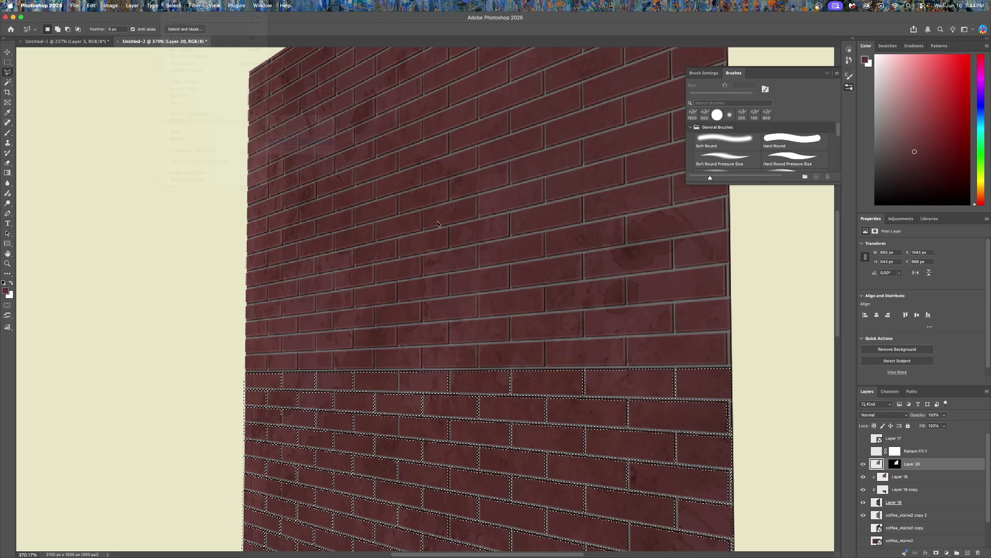
pyautogui.click(507, 364)
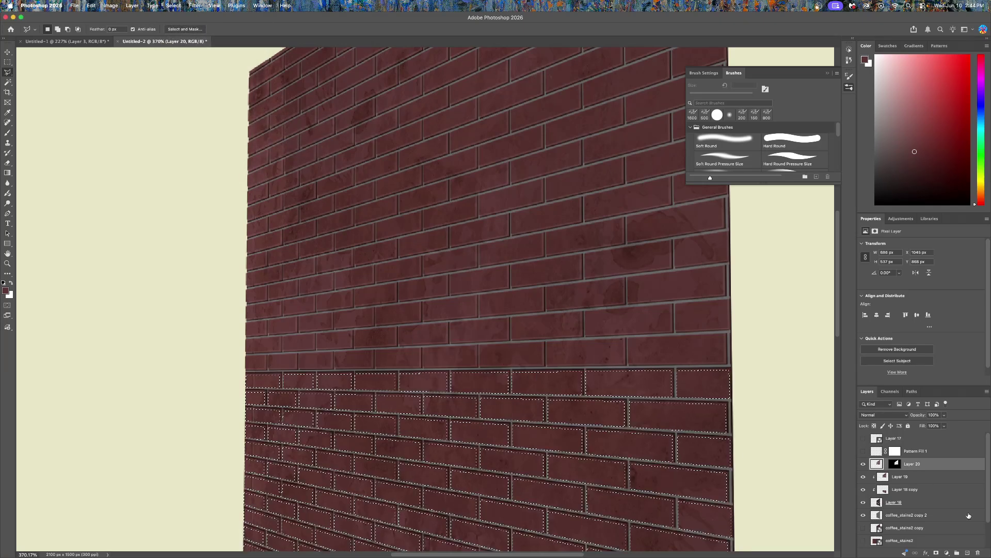
# Step: Copy the inset lower bricks to a new layer above Layer 19 and mask it with the Layer 18 copy brick outlines
pyautogui.click(883, 490)
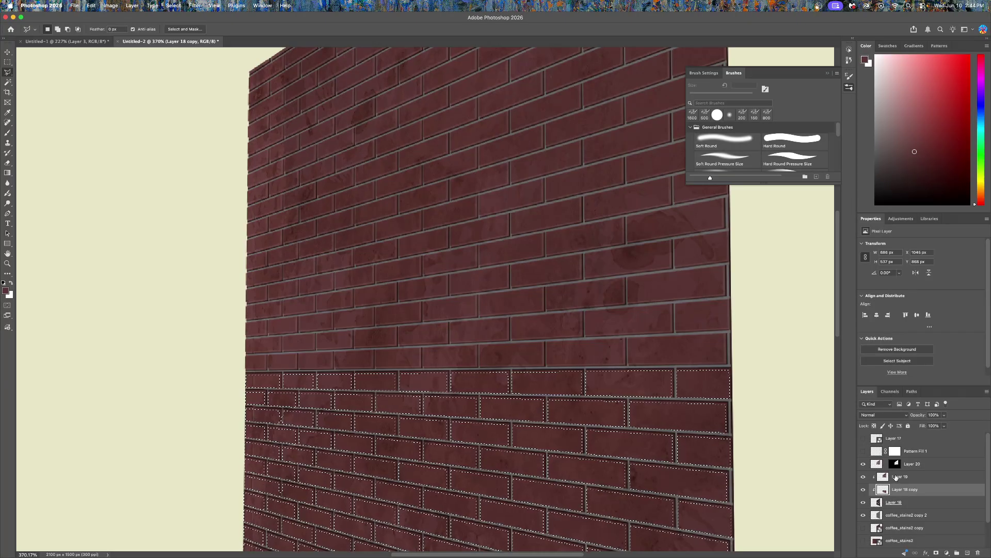
pyautogui.click(896, 476)
pyautogui.hotkey('ctrl', 'j')
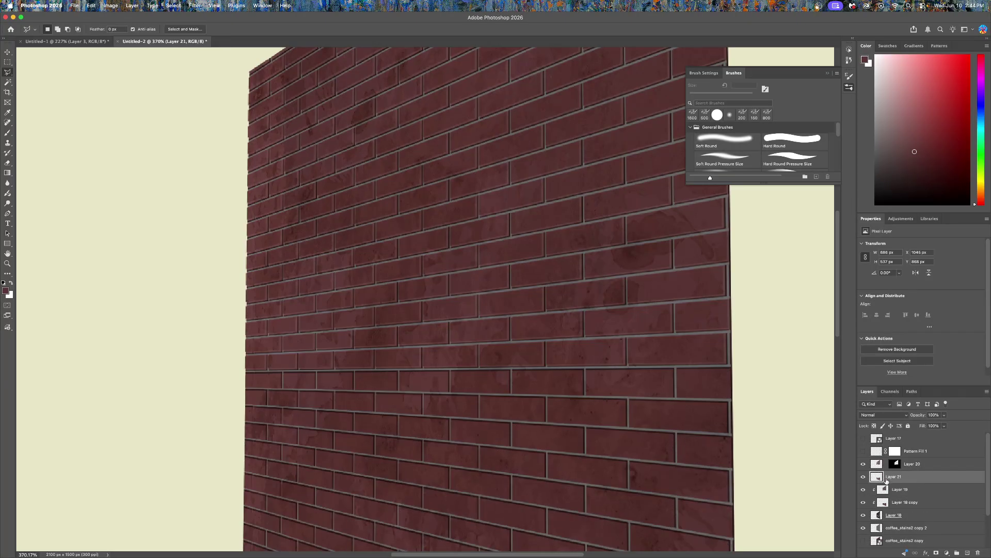
pyautogui.keyDown('super'); pyautogui.click(886, 501); pyautogui.keyUp('super')
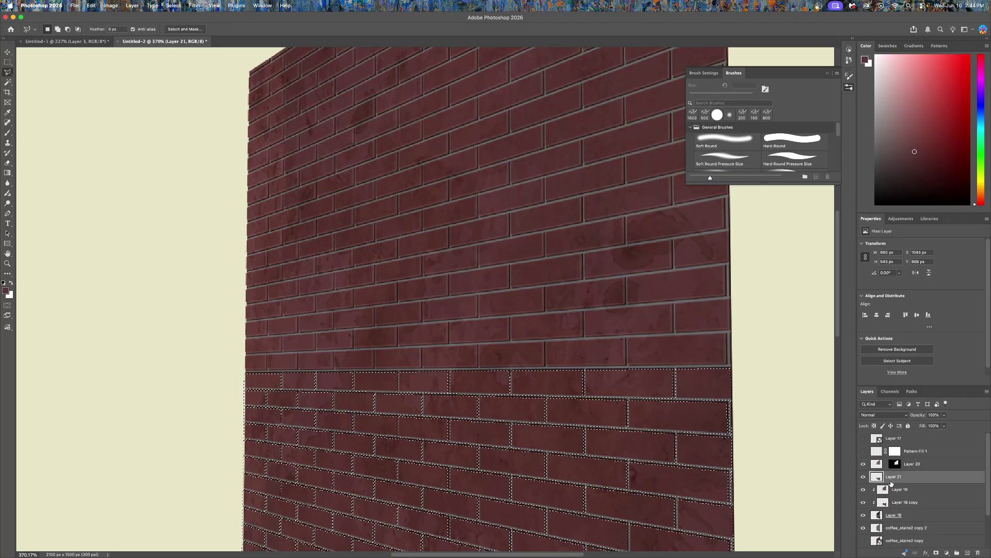
pyautogui.click(946, 553)
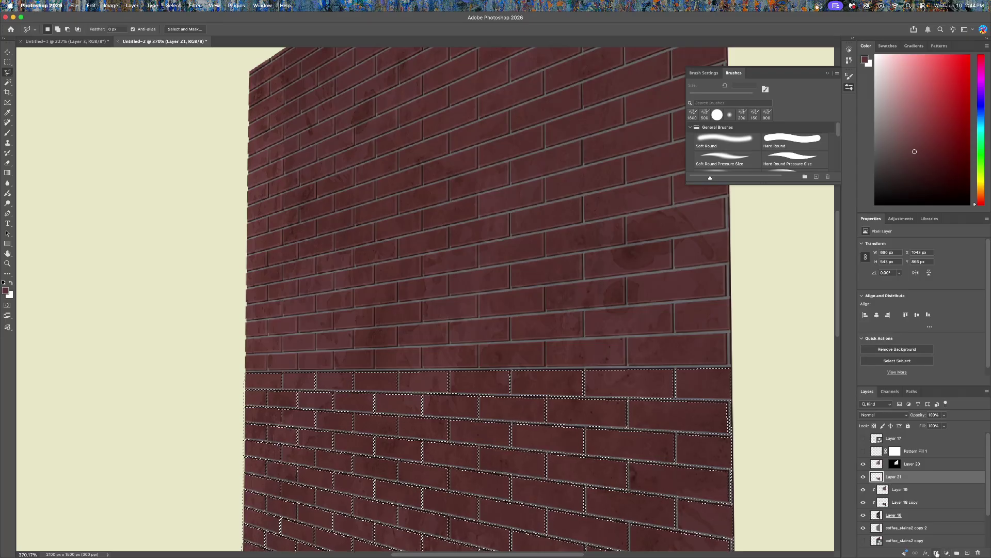
# Step: Lighten the lower bricks' dark edges on Layer 18 copy with a Hue/Saturation lightness of 11
pyautogui.click(884, 505)
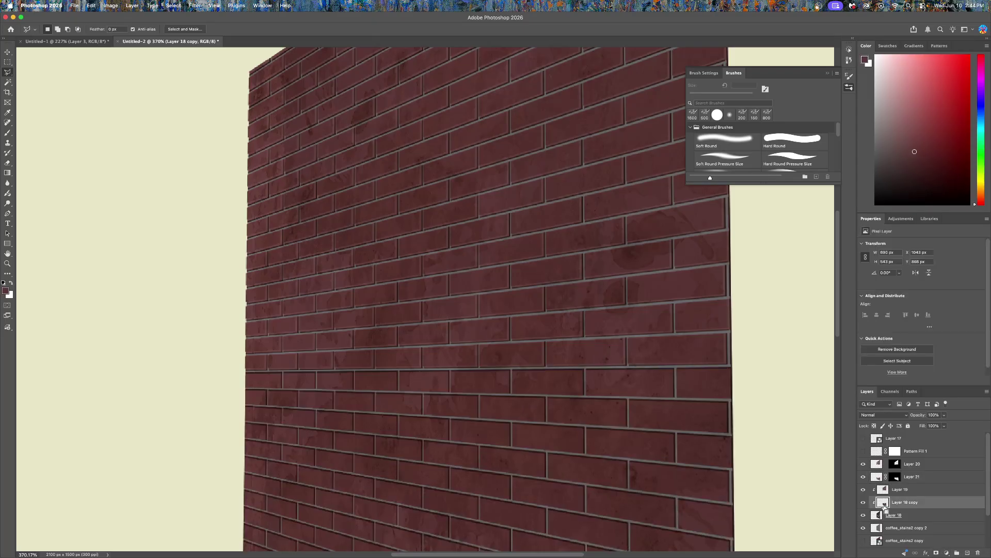
pyautogui.press('super+u')
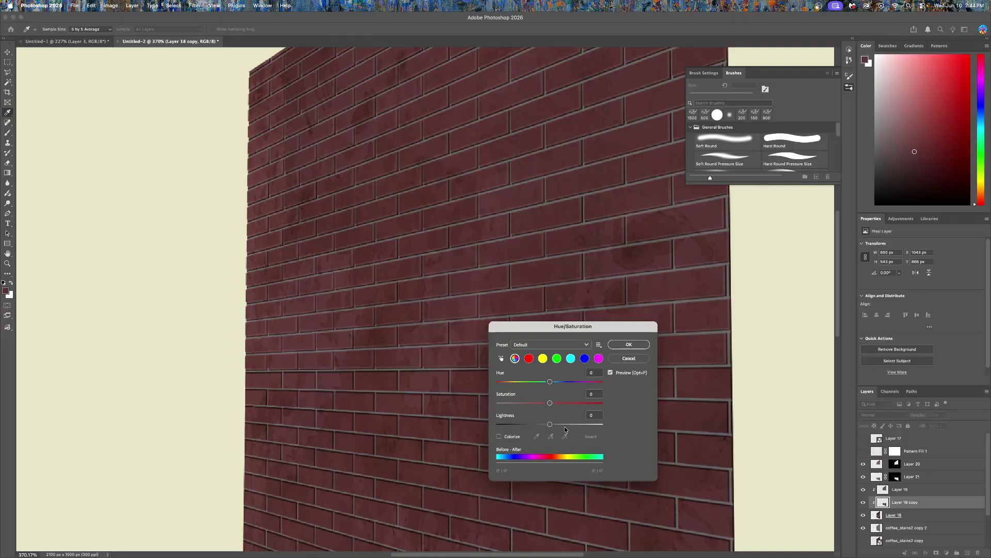
pyautogui.moveTo(566, 426); pyautogui.dragTo(557, 425)
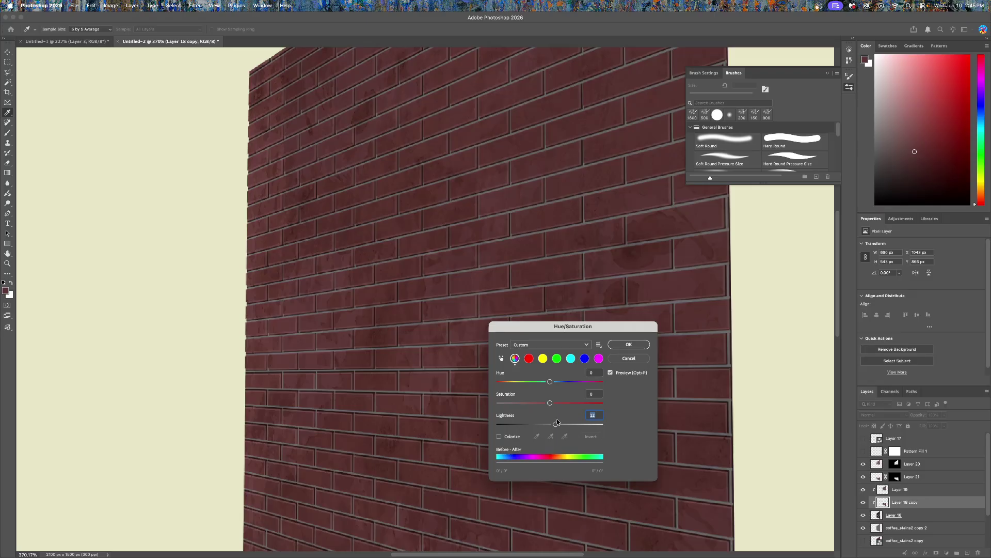
pyautogui.click(629, 344)
pyautogui.press('l')
# Step: Nudge the inset lower brick artwork on Layer 21 left by 1 px within its mask
pyautogui.click(877, 478)
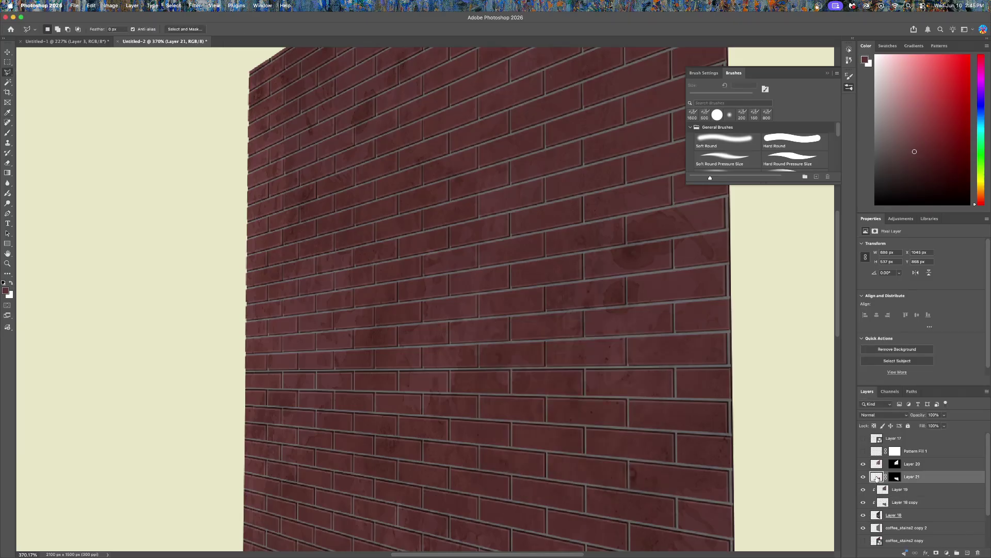
pyautogui.press('super+t')
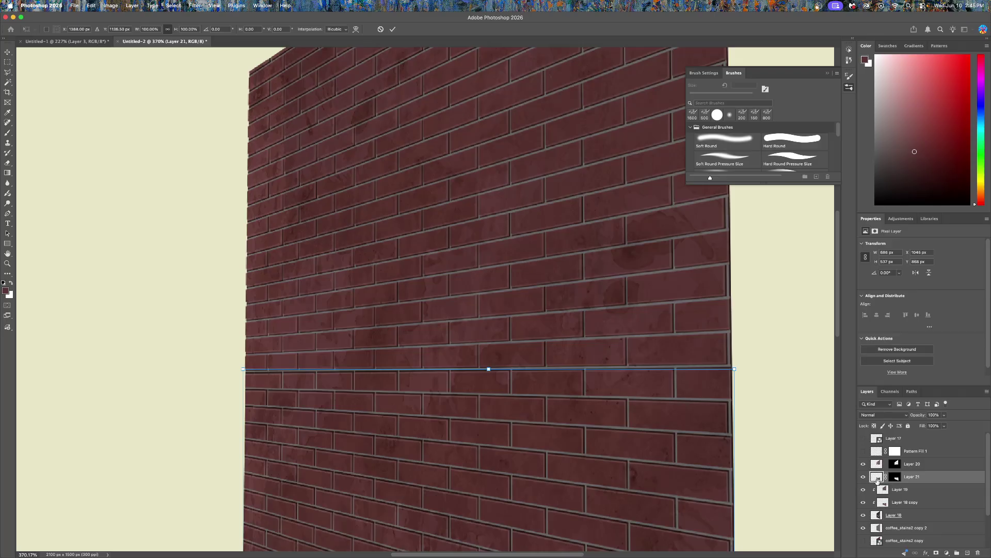
pyautogui.press('Left')
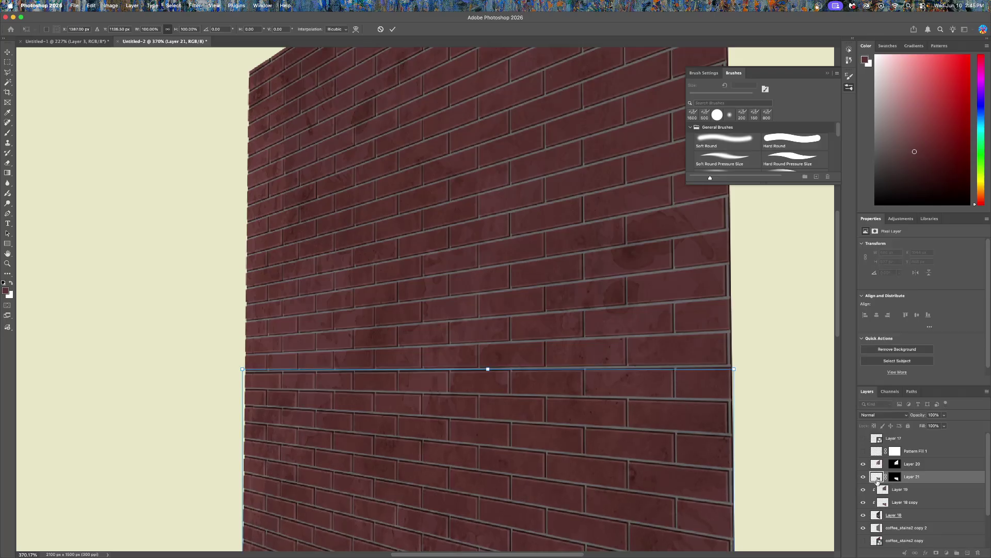
pyautogui.press('Return')
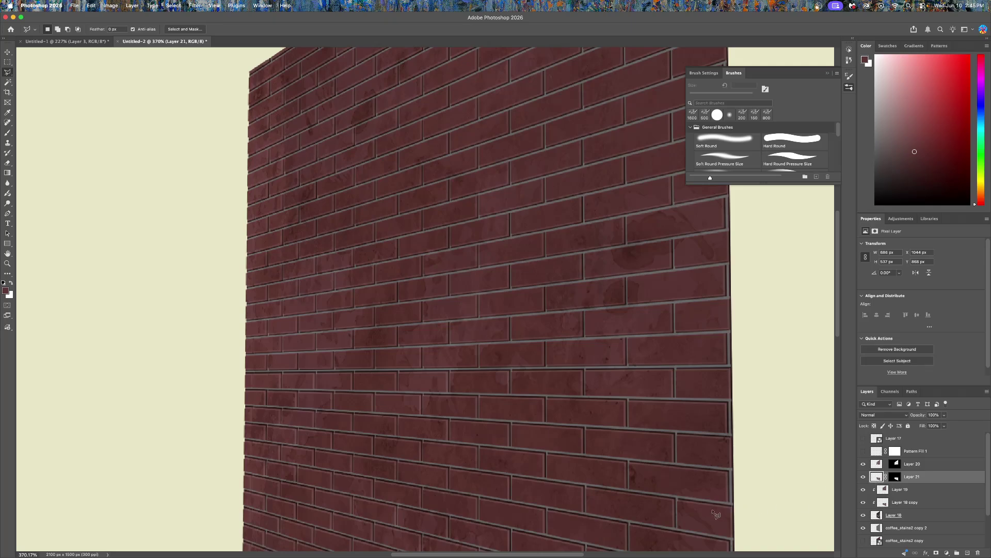
# Step: Adjust Layer 18 with Hue/Saturation, setting saturation to 13 and lightness to 5
pyautogui.click(880, 515)
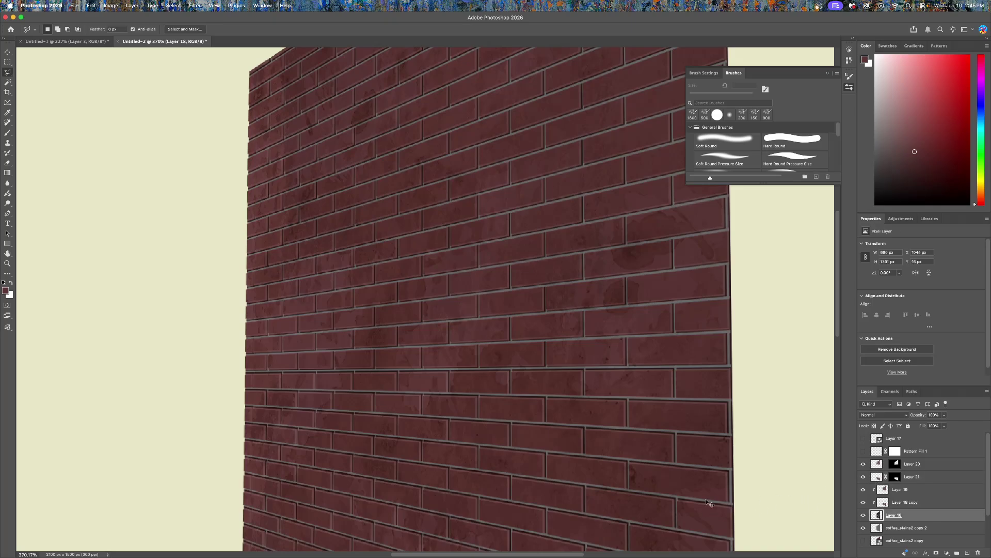
pyautogui.press('super+u')
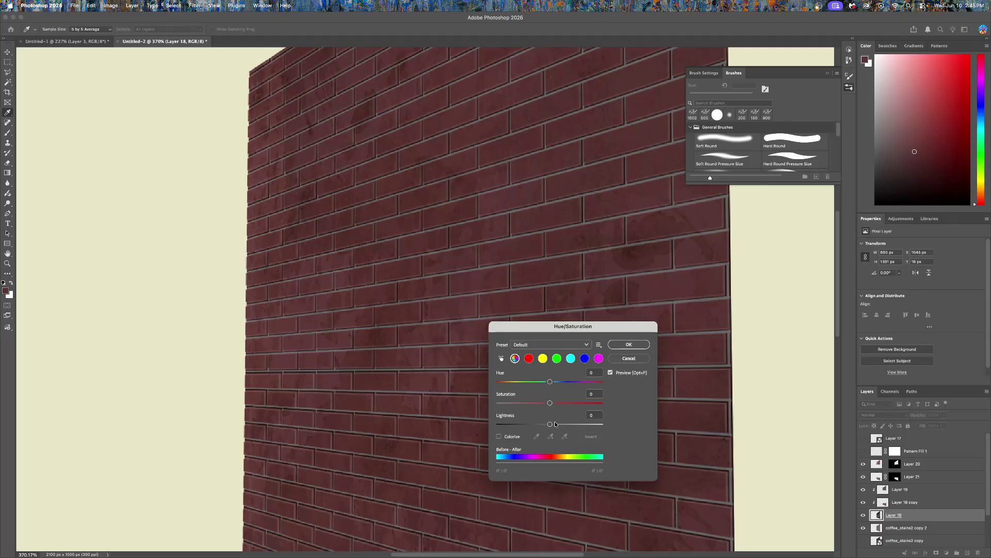
pyautogui.moveTo(550, 424); pyautogui.dragTo(555, 425)
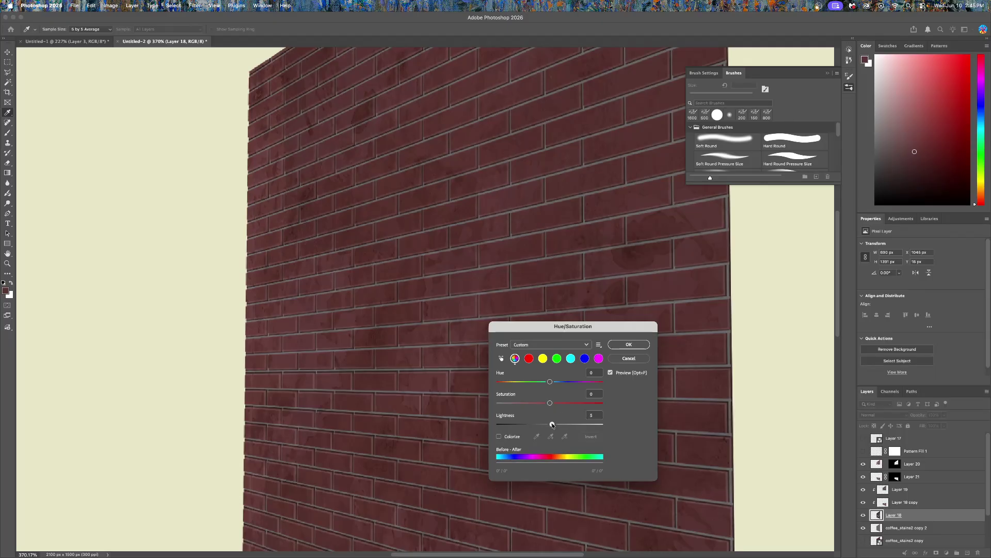
pyautogui.click(556, 404)
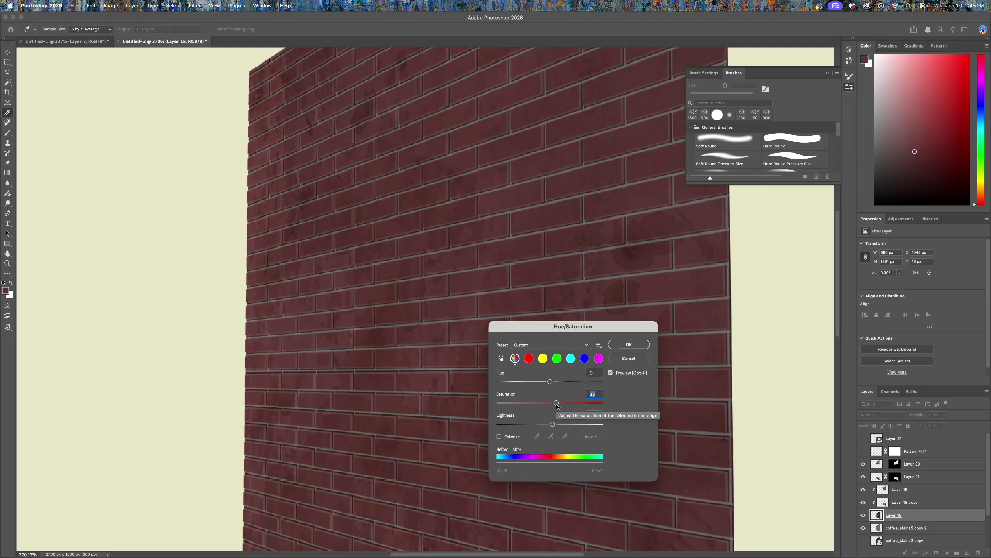
pyautogui.click(632, 345)
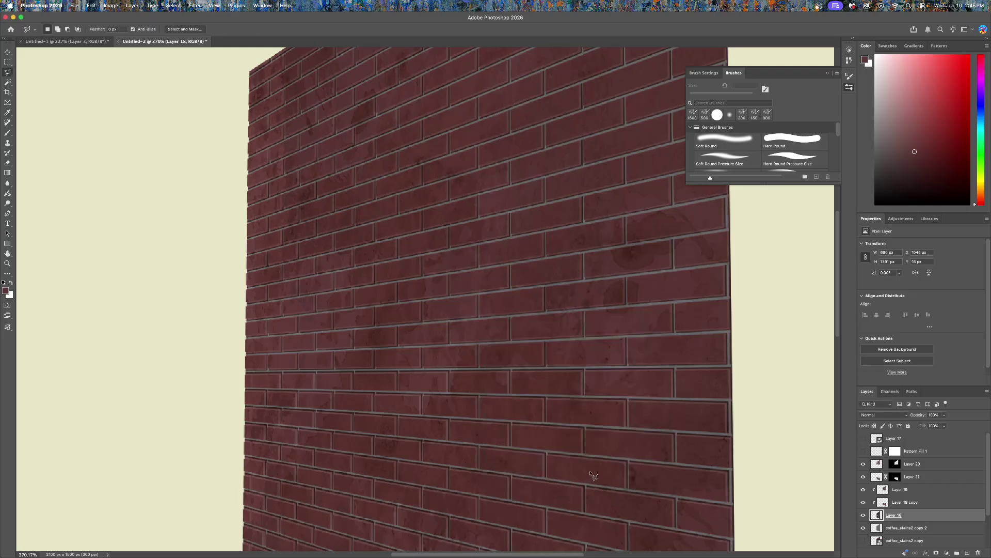
# Step: Merge Layer 19 and Layer 18 copy into one clipped layer above Layer 18
pyautogui.scroll(-2, 551, 481)
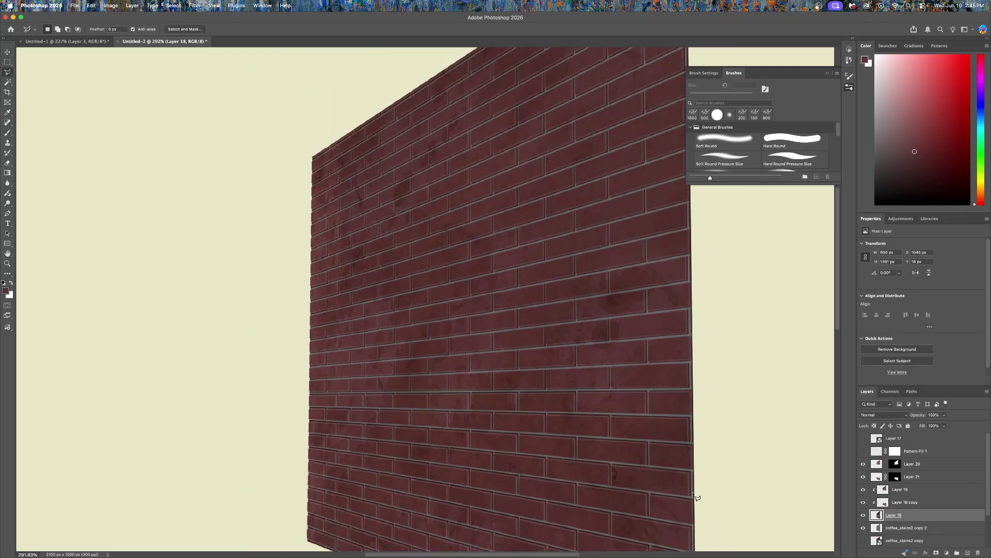
pyautogui.click(909, 502)
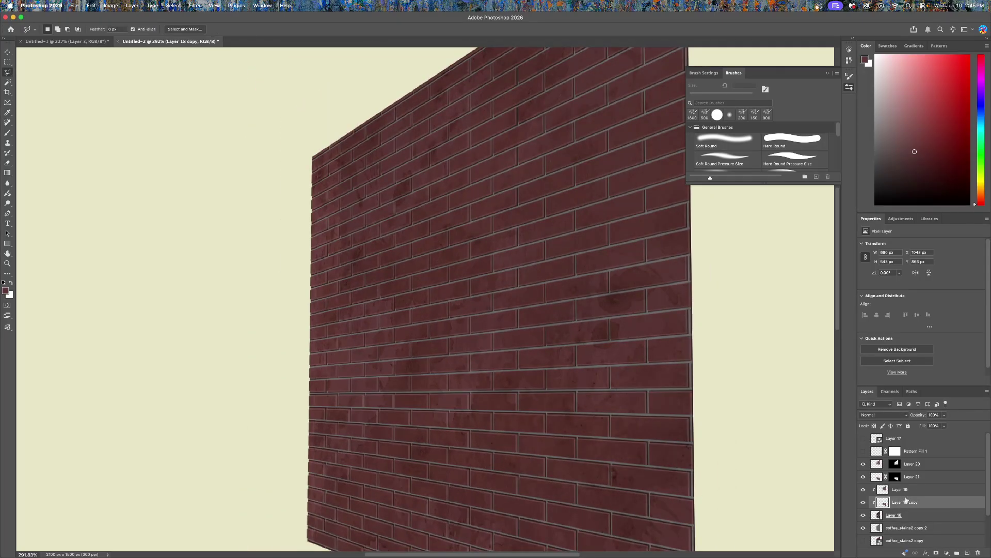
pyautogui.click(905, 493)
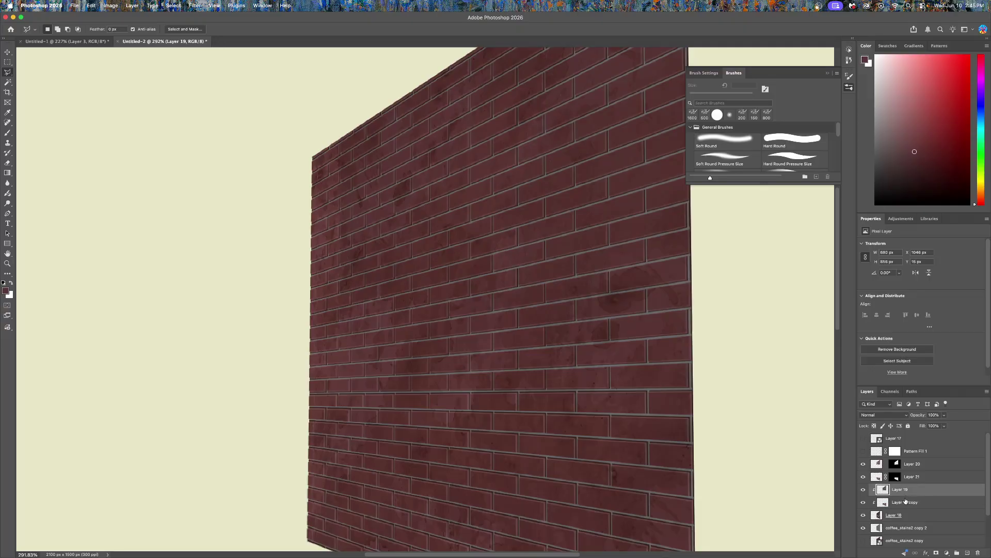
pyautogui.keyDown('shift'); pyautogui.click(906, 502); pyautogui.keyUp('shift')
pyautogui.hotkey('ctrl', 'e')
# Step: Apply the layer masks of Layer 21 and Layer 20 to their artwork
pyautogui.rightClick(889, 480)
pyautogui.click(913, 493)
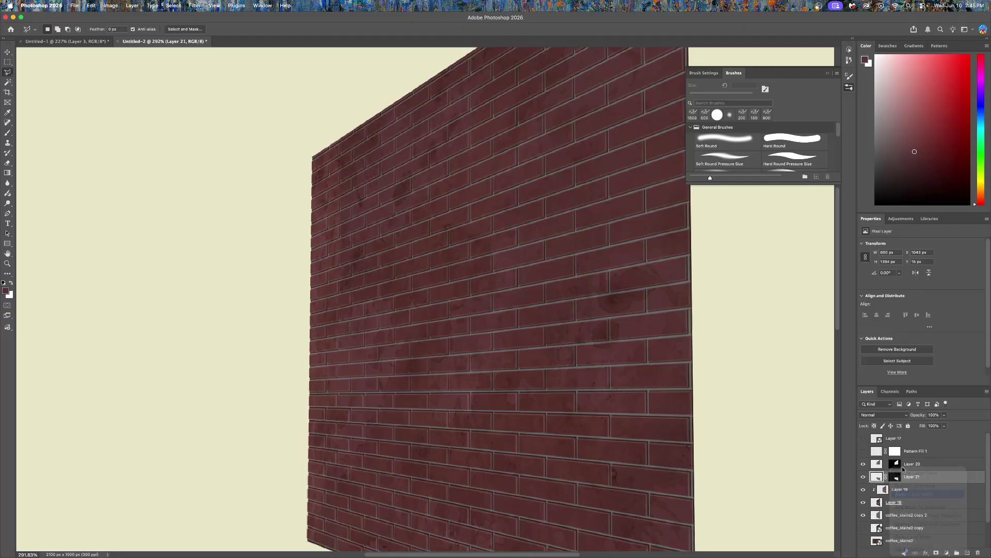
pyautogui.rightClick(896, 464)
pyautogui.click(909, 488)
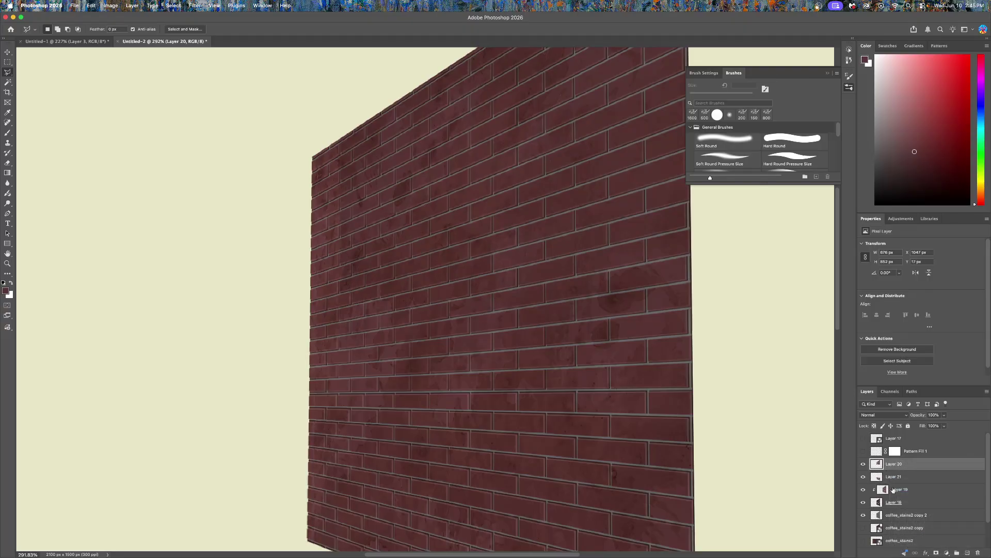
# Step: Try merging all visible layers into Layer 20, and undo the merge
pyautogui.press('super+shift+e')
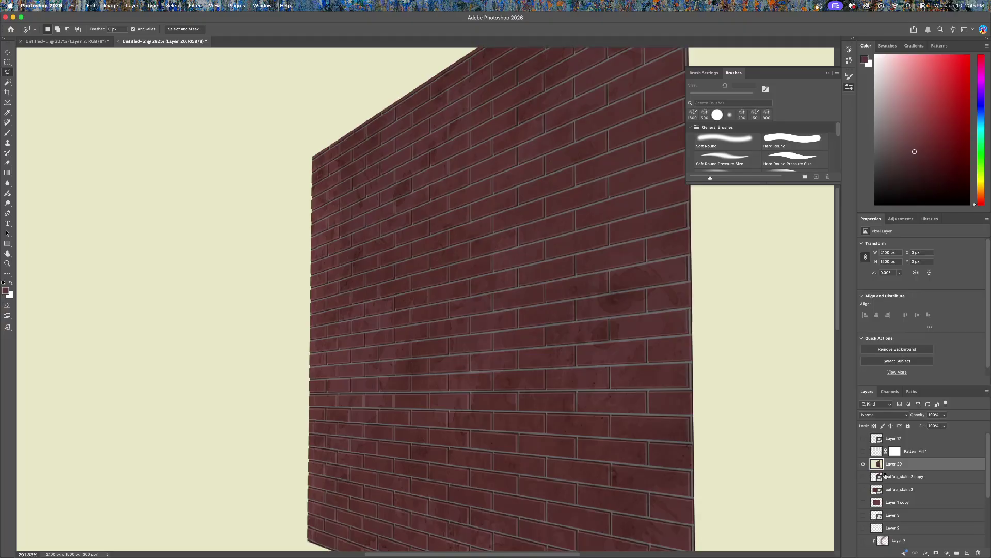
pyautogui.press('super+z')
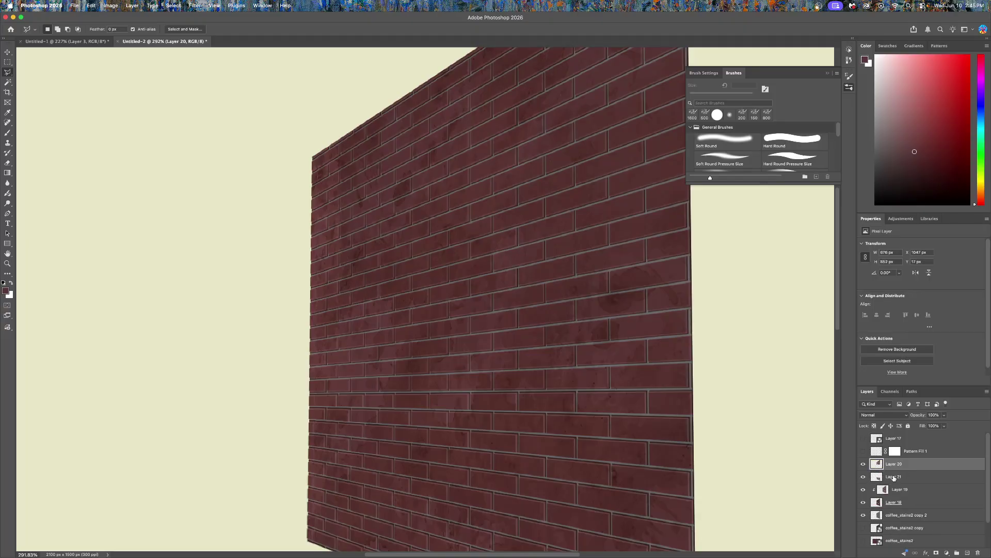
# Step: Merge Layer 20 and Layer 21, and clip the merged layer to the brick layers below
pyautogui.keyDown('shift'); pyautogui.click(894, 478); pyautogui.keyUp('shift')
pyautogui.press('super+e')
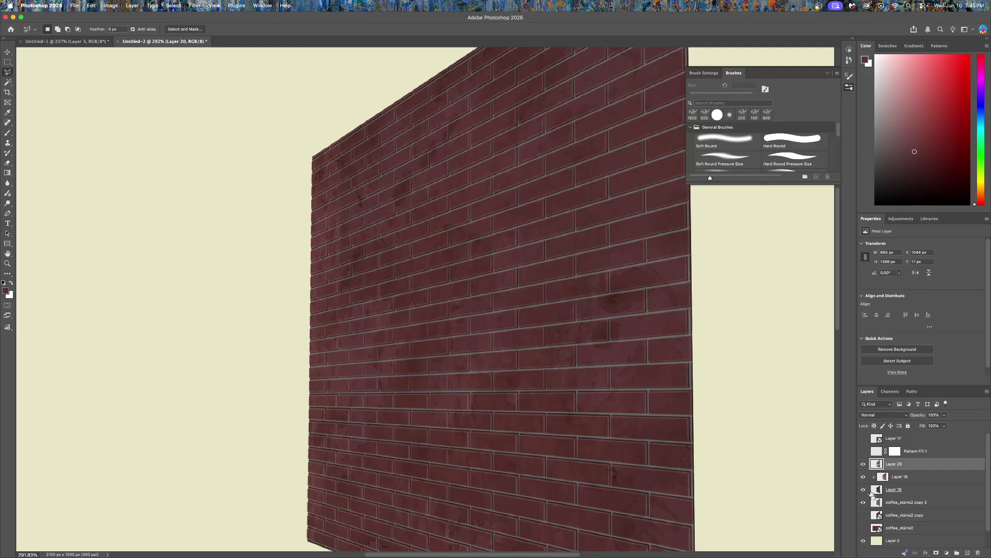
pyautogui.press('super+alt+g')
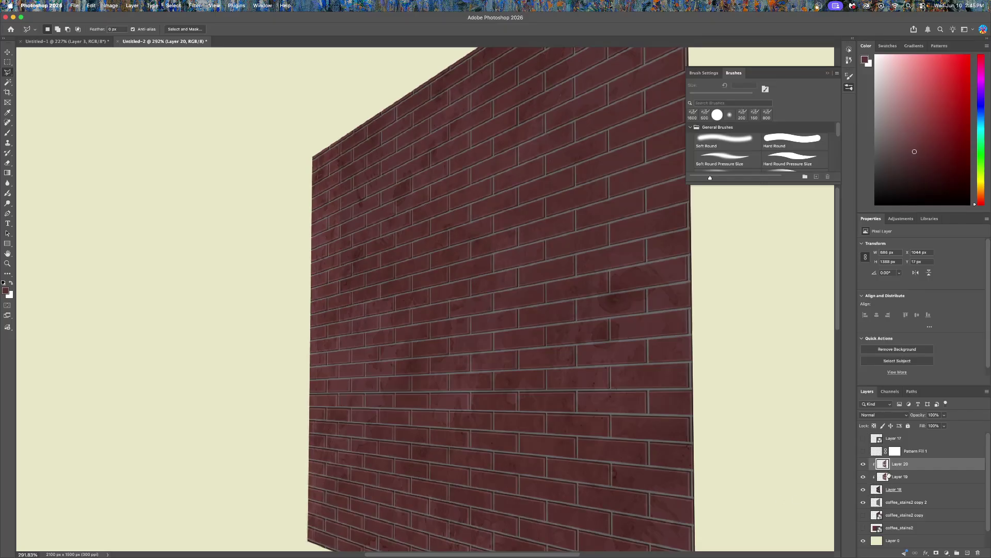
# Step: Lock the transparent pixels of clipped Layer 19
pyautogui.click(889, 475)
pyautogui.scroll(5, 428, 363)
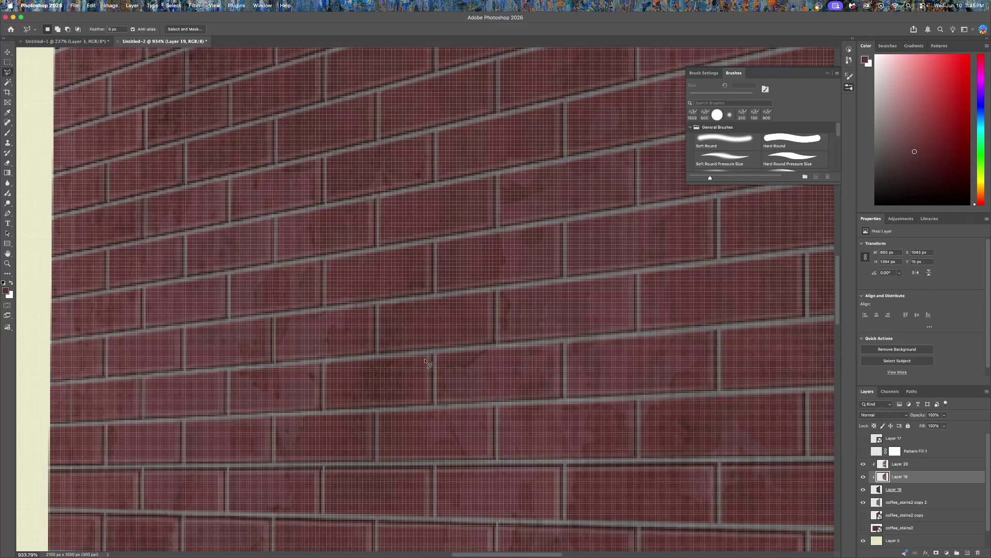
pyautogui.scroll(-5, 428, 363)
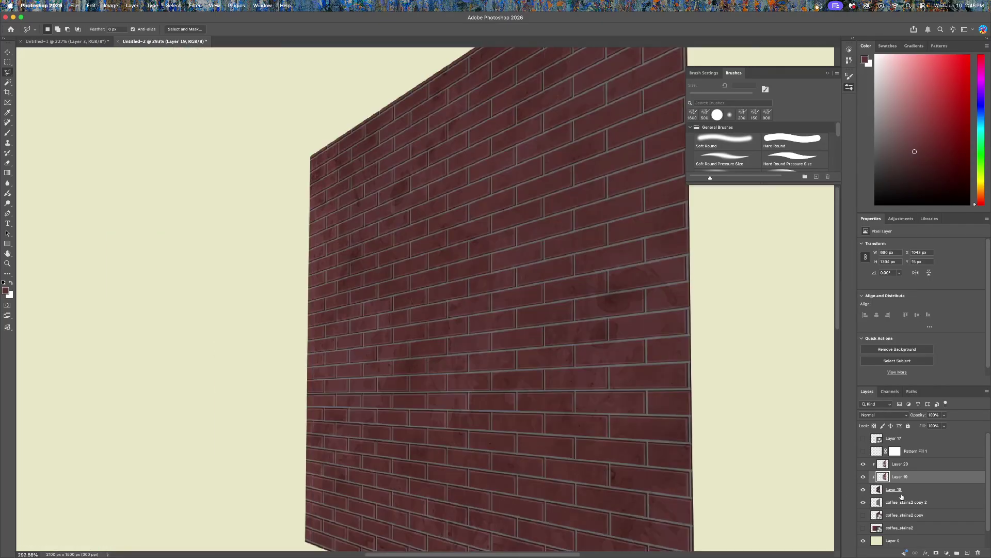
pyautogui.press('/')
pyautogui.moveTo(613, 499); pyautogui.dragTo(610, 447)
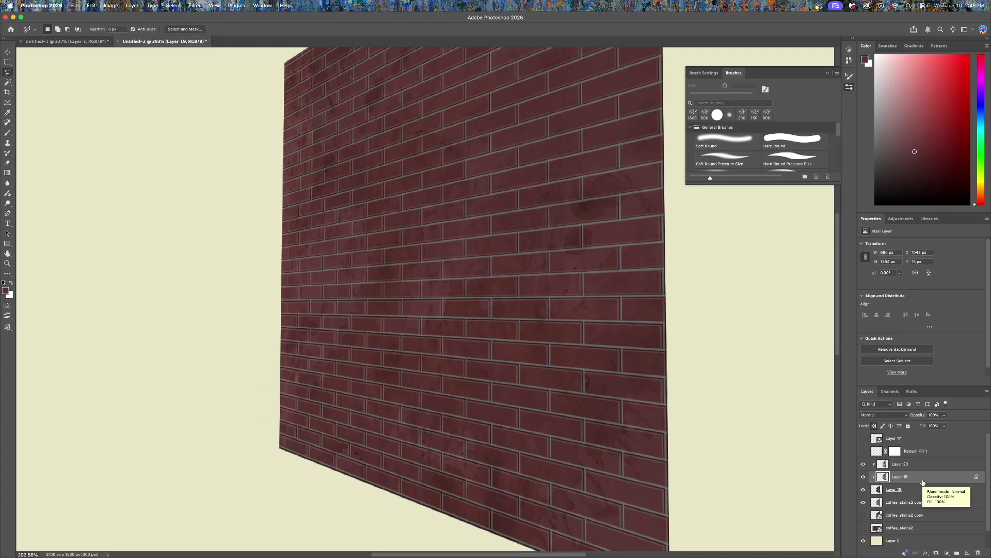
# Step: Paint mottled brick-red variation over Layer 19 with textured brushes, using tones sampled from the wall, and reduce the brush to 200 px
pyautogui.press('b')
pyautogui.click(742, 115)
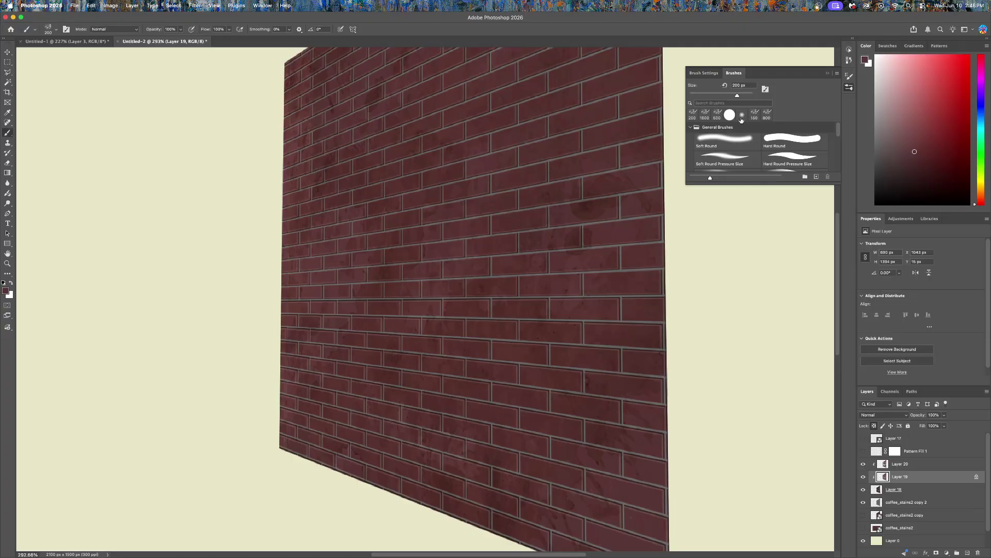
pyautogui.scroll(-4, 531, 304)
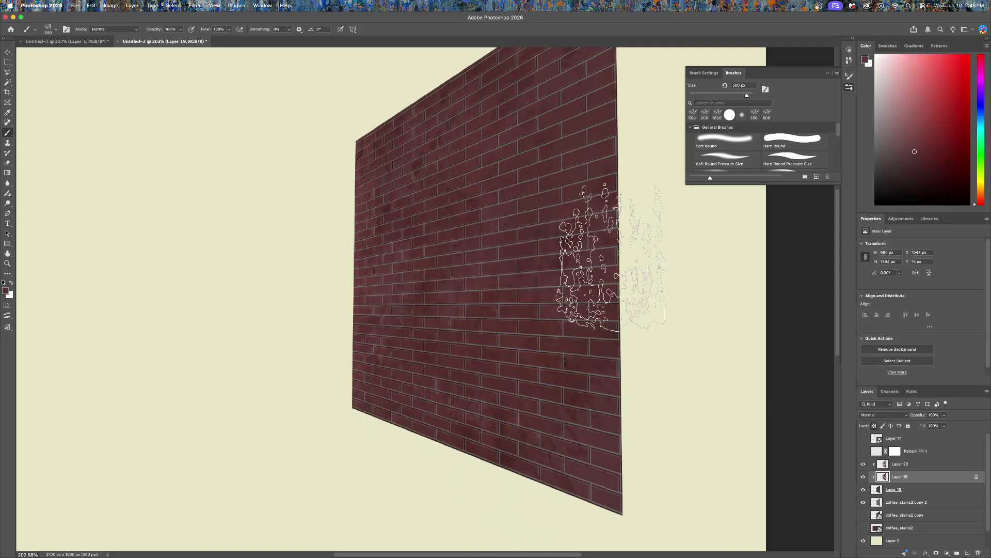
pyautogui.keyDown('alt'); pyautogui.click(599, 217); pyautogui.keyUp('alt')
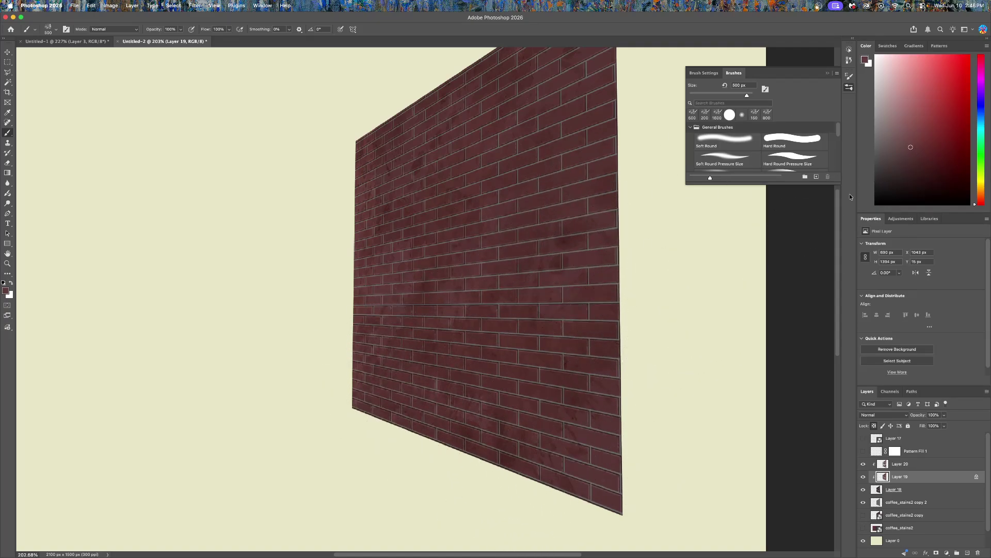
pyautogui.click(896, 177)
pyautogui.click(527, 302)
pyautogui.keyDown('alt'); pyautogui.click(510, 313); pyautogui.keyUp('alt')
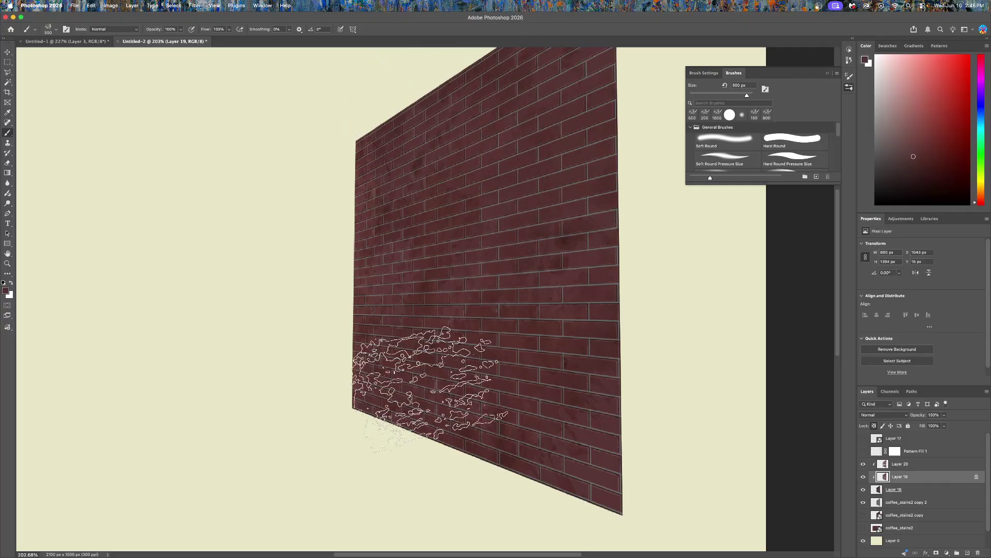
pyautogui.press('[')
pyautogui.press('[')
pyautogui.press('[')
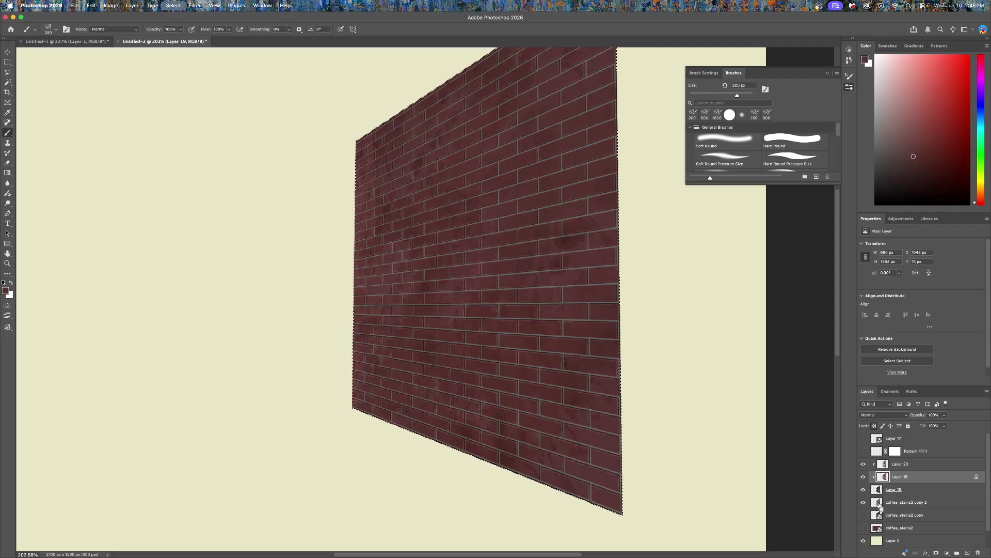
# Step: Select the brick shapes, invert the selection, and fill it with the dark brick-red foreground colour on a new layer above coffee_stains2 copy 2
pyautogui.keyDown('super'); pyautogui.click(877, 504); pyautogui.keyUp('super')
pyautogui.scroll(2, 537, 465)
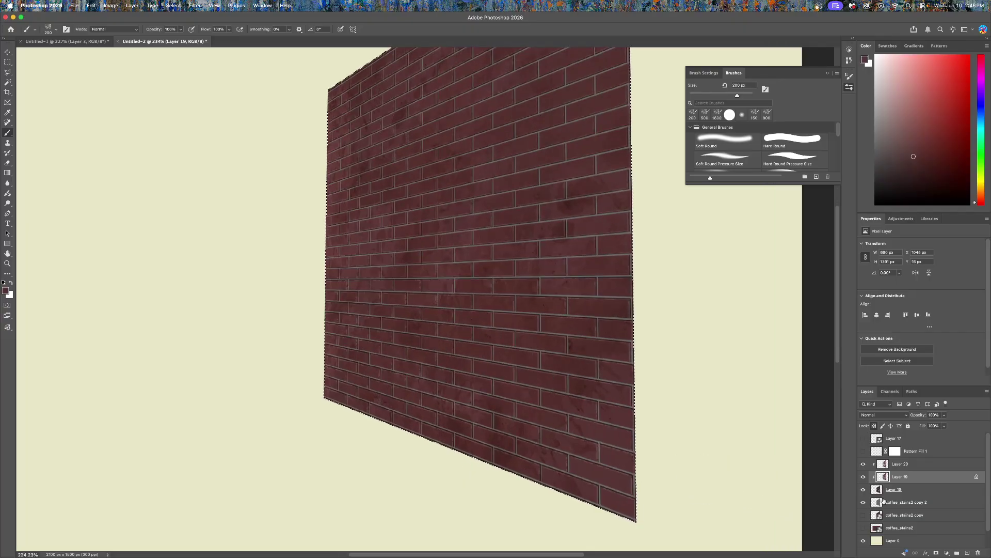
pyautogui.press('super+d')
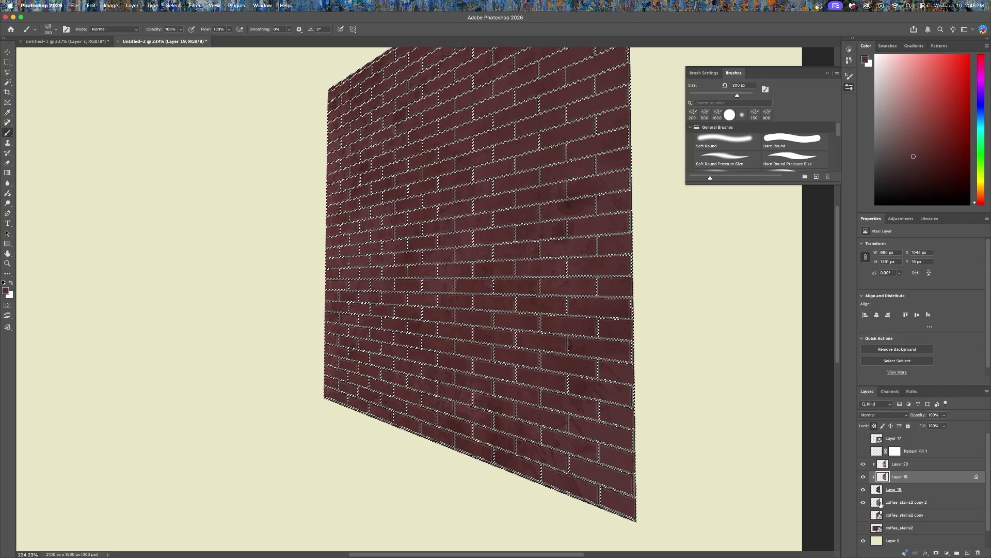
pyautogui.click(881, 503)
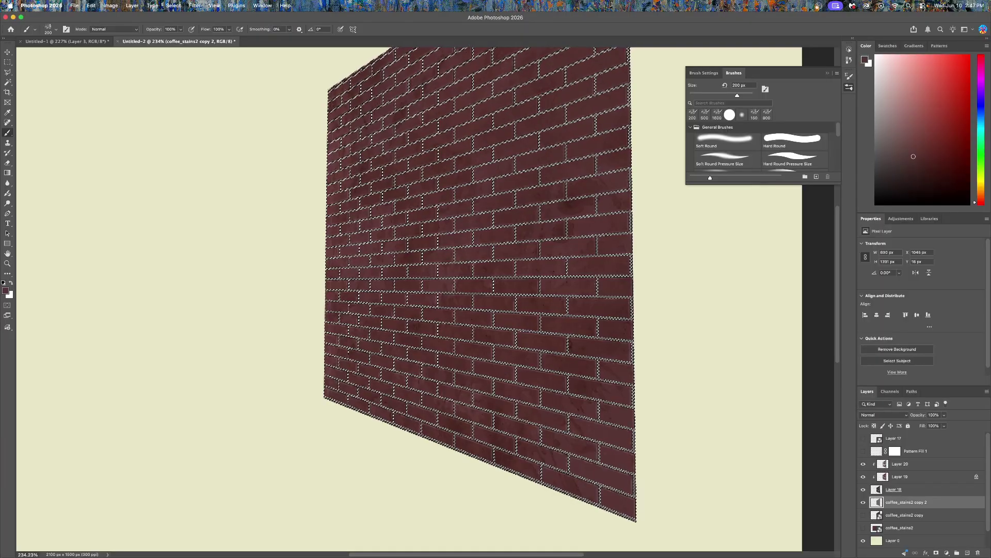
pyautogui.press('super+shift+alt+n')
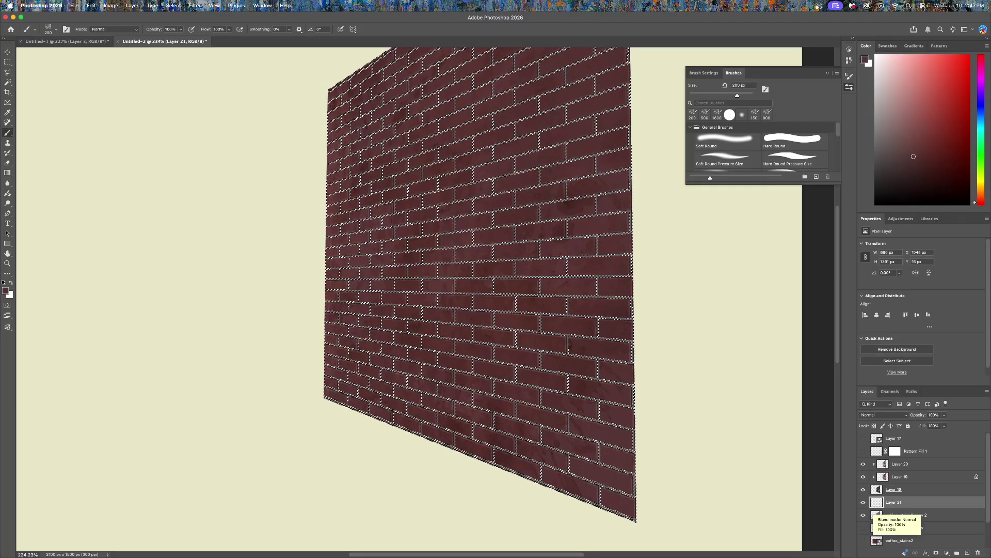
pyautogui.press('super+shift+i')
pyautogui.hotkey('alt', 'BackSpace')
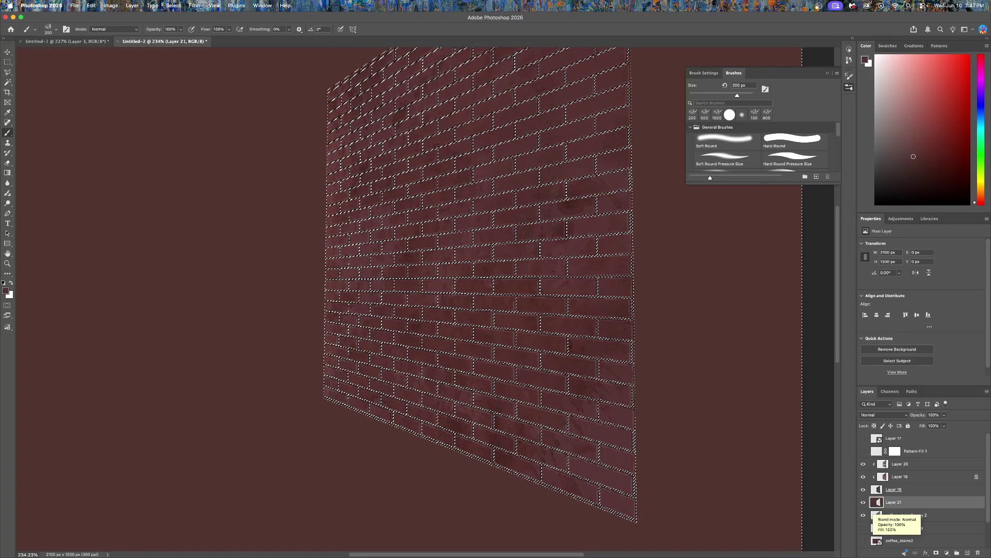
pyautogui.press('super+d')
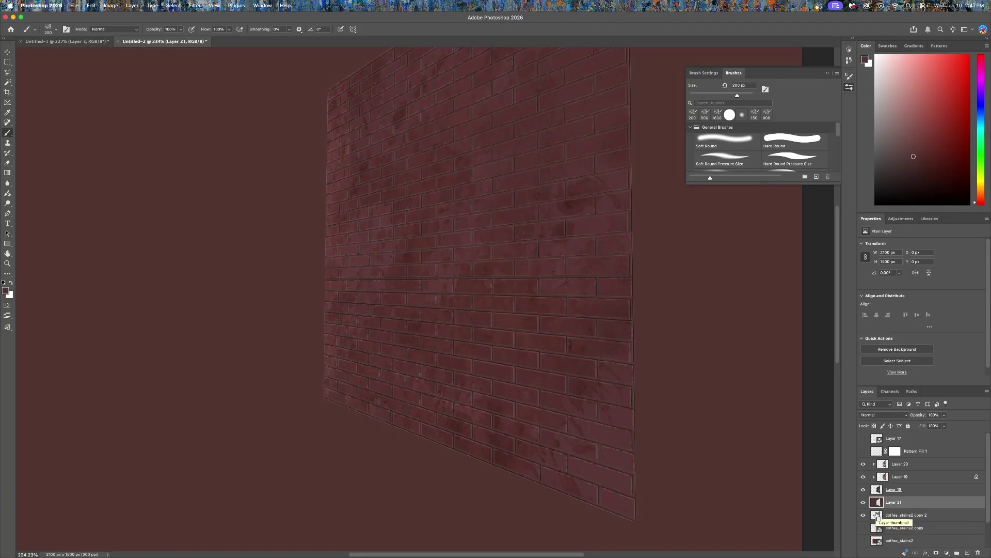
# Step: Delete Layer 21's fill outside the wall outline, using coffee_stains2 copy 2 as the selection source
pyautogui.keyDown('super'); pyautogui.click(876, 515); pyautogui.keyUp('super')
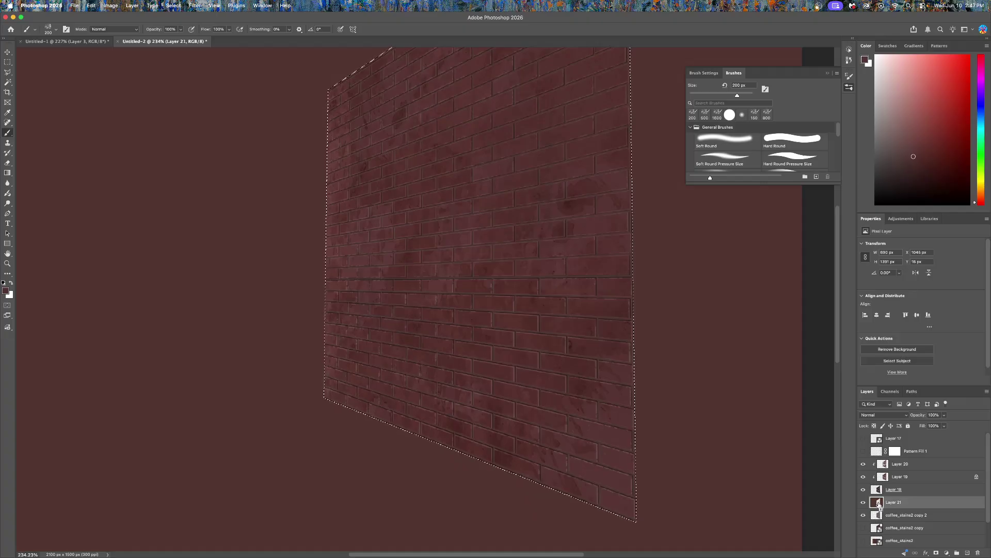
pyautogui.press('super+shift+i')
pyautogui.press('BackSpace')
pyautogui.press('super+d')
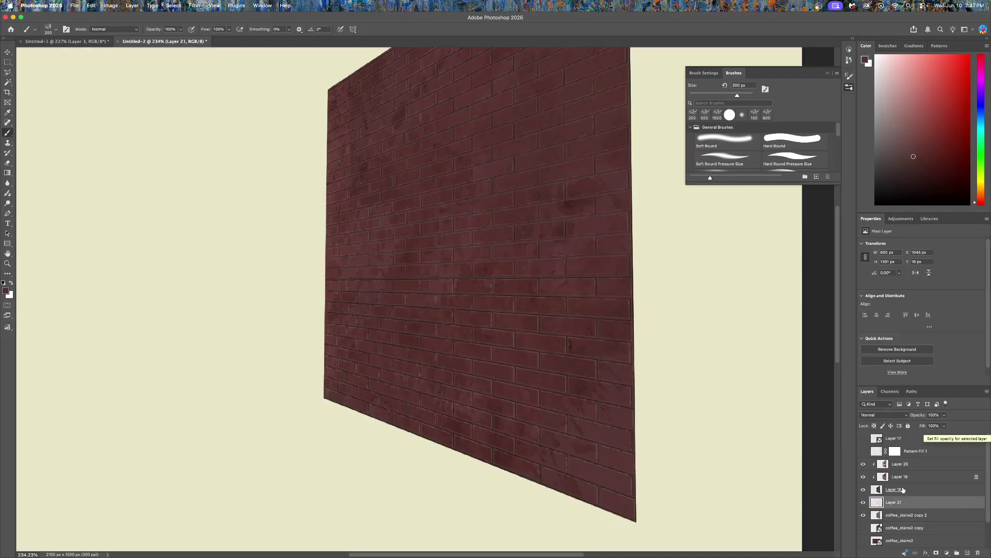
# Step: Fully desaturate the mortar lines on Layer 21 with Hue/Saturation
pyautogui.hotkey('alt', ']')
pyautogui.click(878, 503)
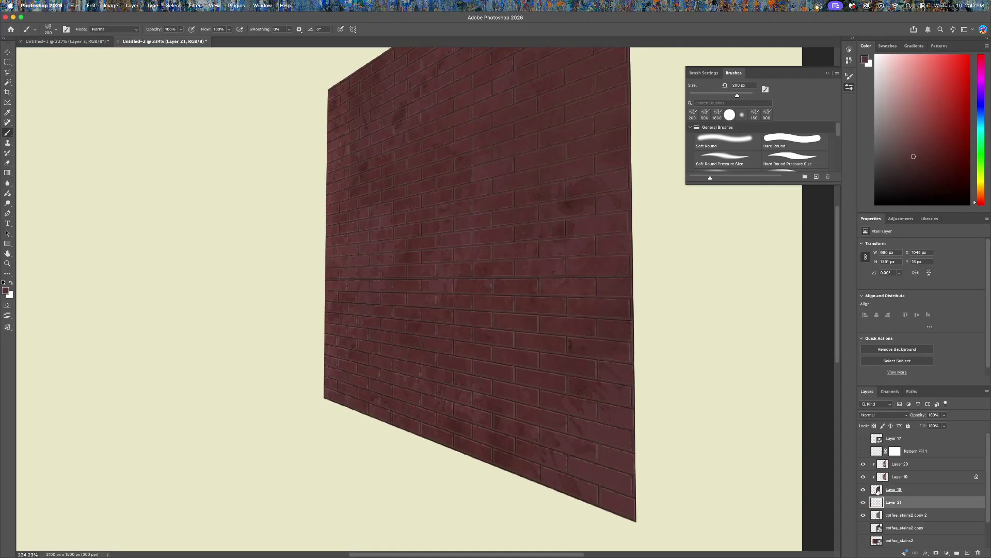
pyautogui.click(878, 491)
pyautogui.click(879, 504)
pyautogui.press('super+u')
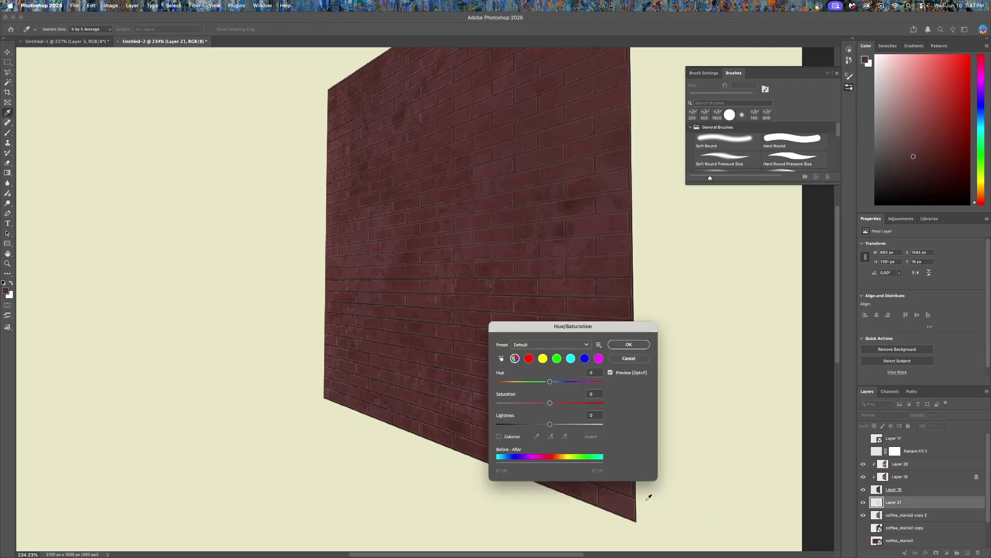
pyautogui.click(505, 403)
pyautogui.moveTo(486, 406); pyautogui.dragTo(488, 408)
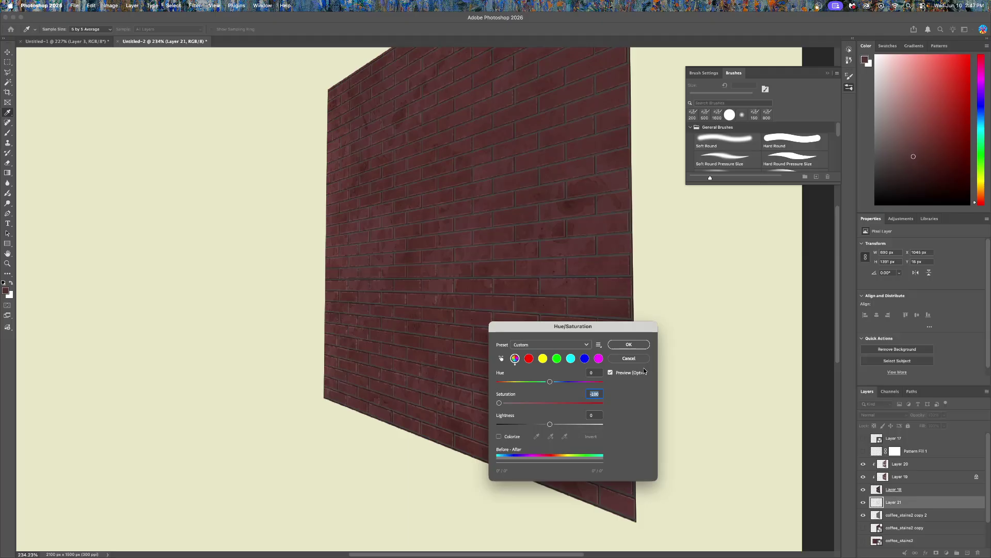
pyautogui.click(628, 345)
# Step: Nudge Layer 21 slightly up and 1 px to the right with Free Transform
pyautogui.press('super+t')
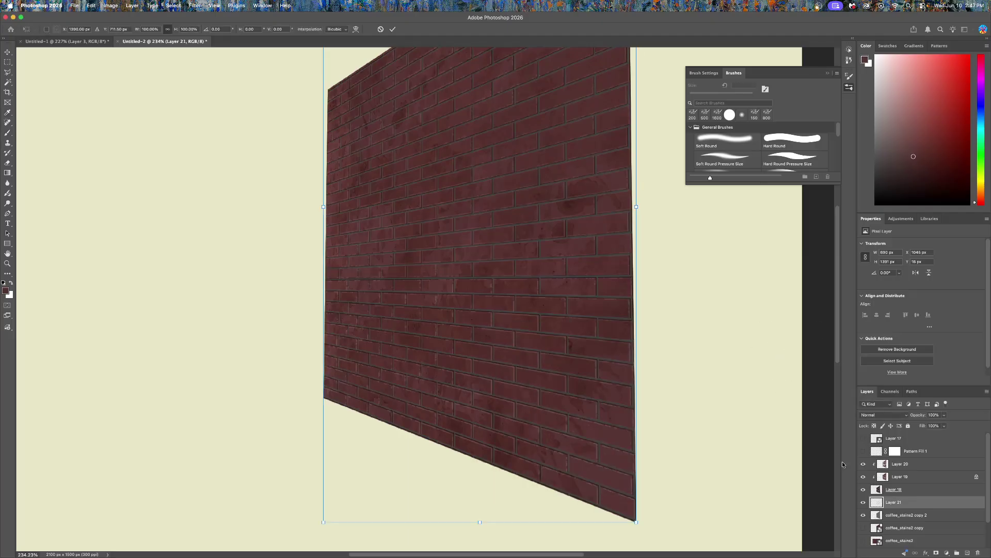
pyautogui.press('Up')
pyautogui.press('Up')
pyautogui.press('Right')
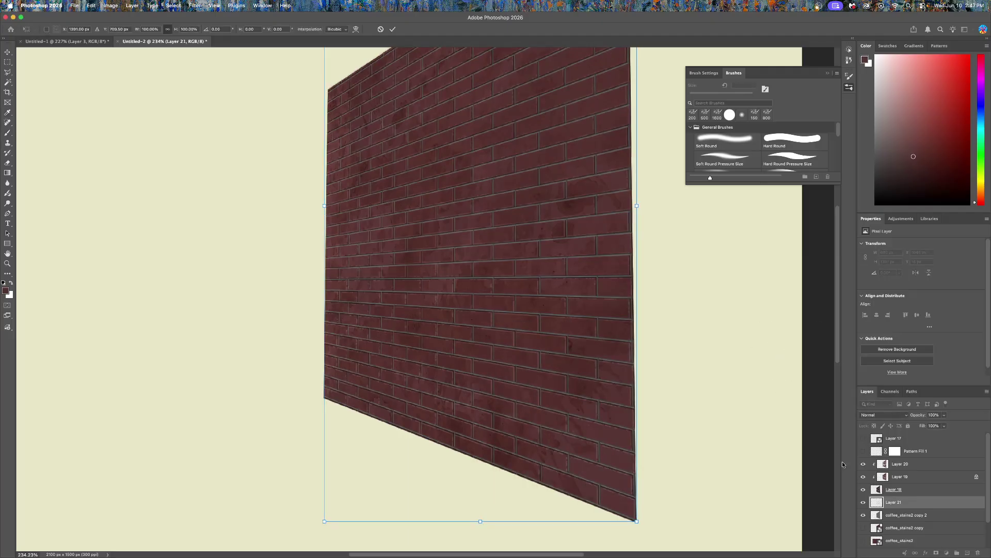
pyautogui.press('Down')
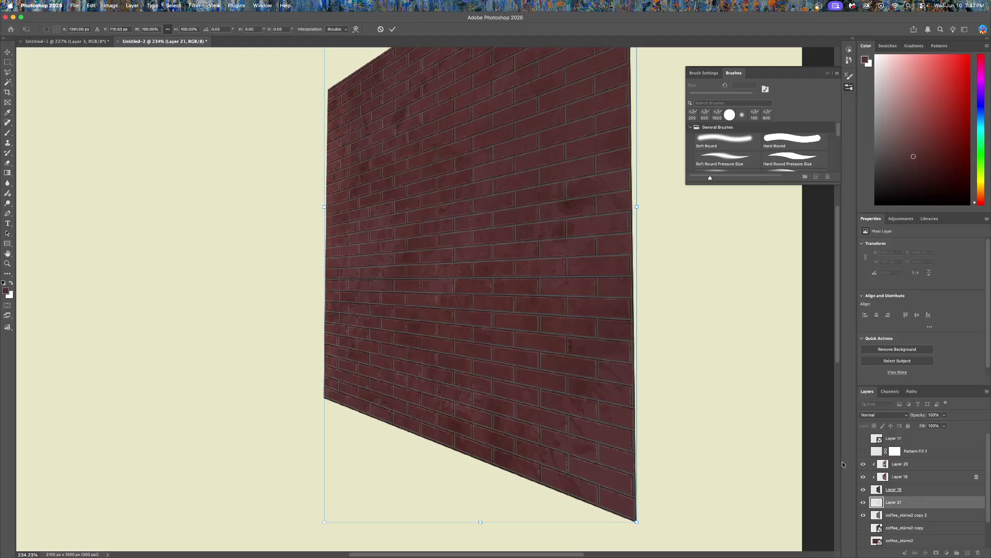
pyautogui.press('Up')
pyautogui.press('Return')
# Step: Load Layer 21's mortar lines as a selection, shift the selection slightly downward, and deselect
pyautogui.keyDown('ctrl'); pyautogui.click(875, 503); pyautogui.keyUp('ctrl')
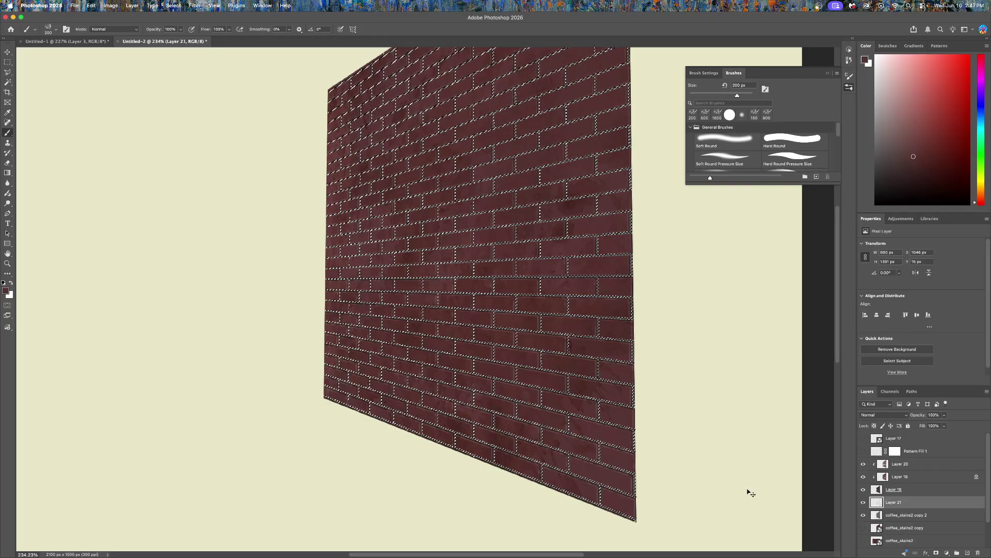
pyautogui.scroll(5, 532, 444)
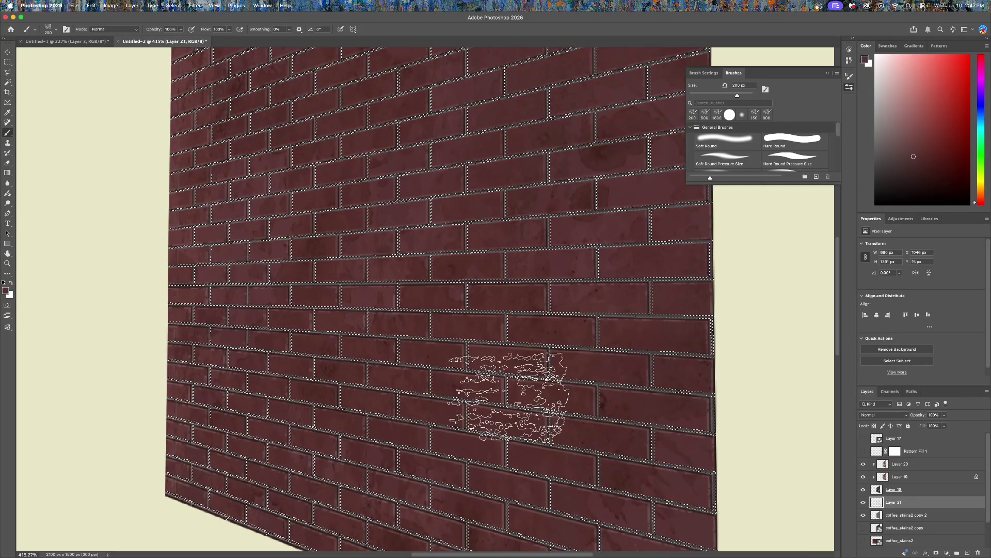
pyautogui.press('m')
pyautogui.scroll(1, 515, 409)
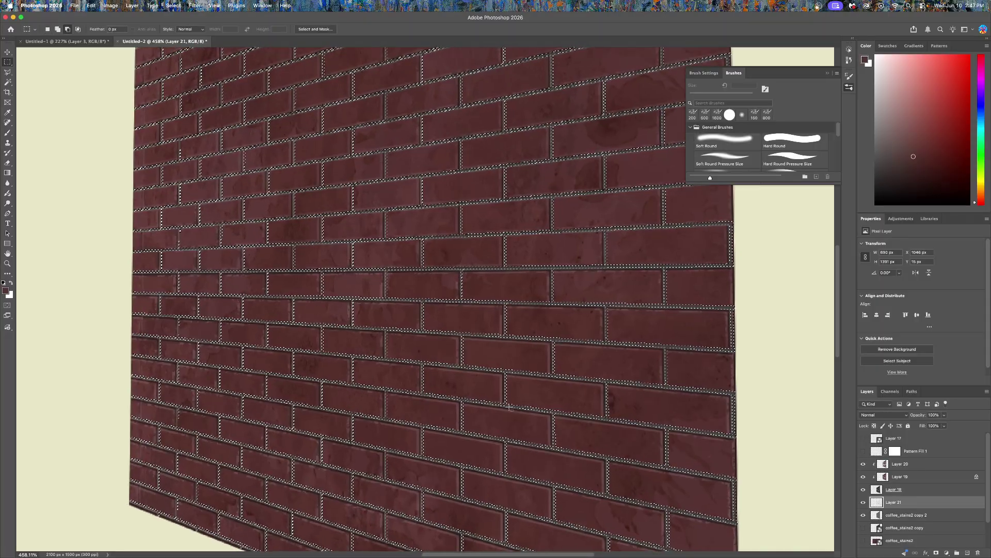
pyautogui.scroll(8, 470, 404)
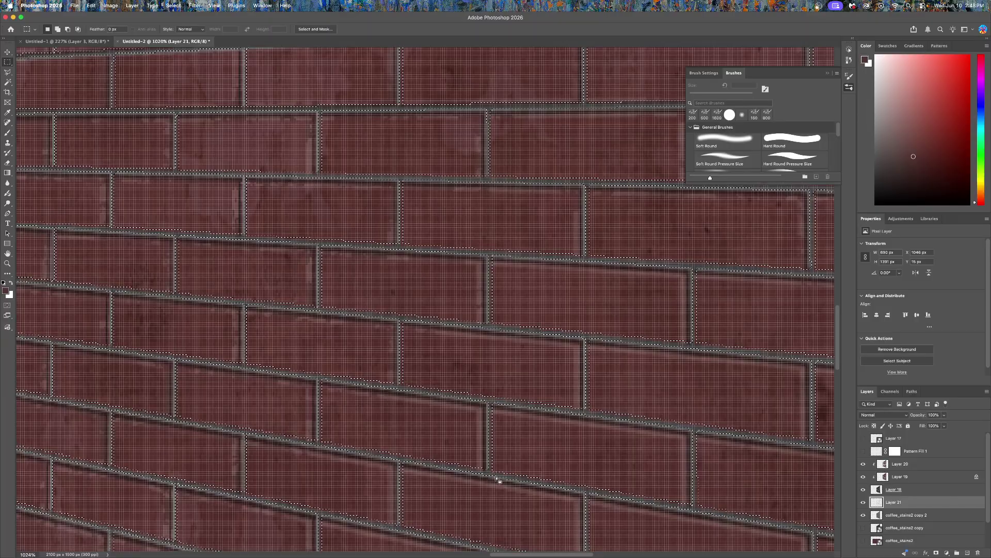
pyautogui.moveTo(498, 480); pyautogui.dragTo(496, 483)
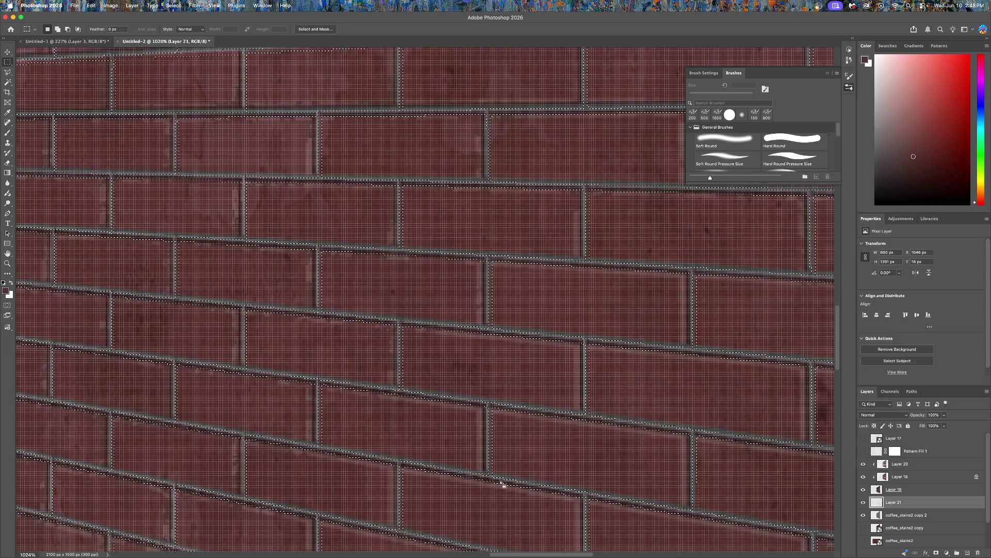
pyautogui.hotkey('ctrl', 'z')
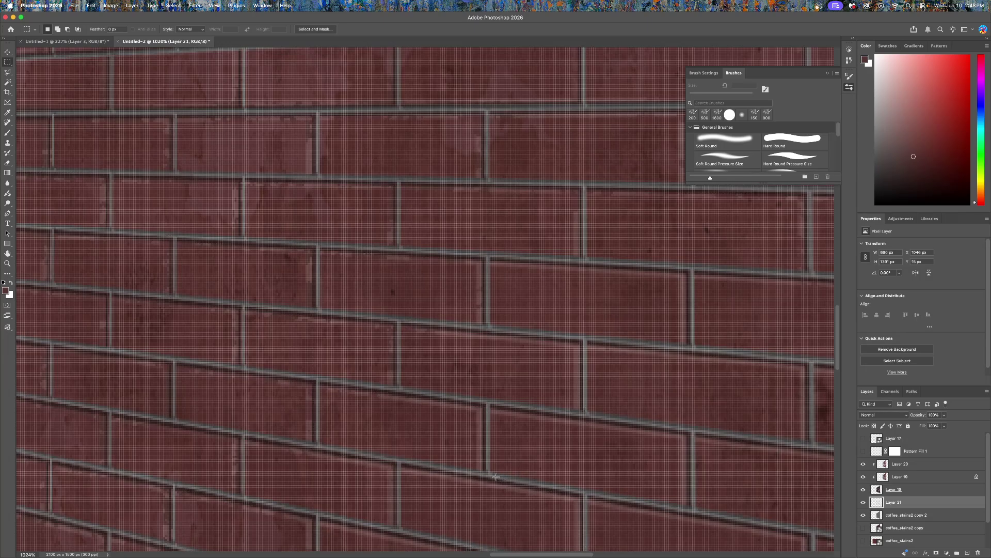
# Step: Merge all layers from coffee_stains2 copy 2 up to Layer 20 into a single wall layer
pyautogui.scroll(-10, 496, 476)
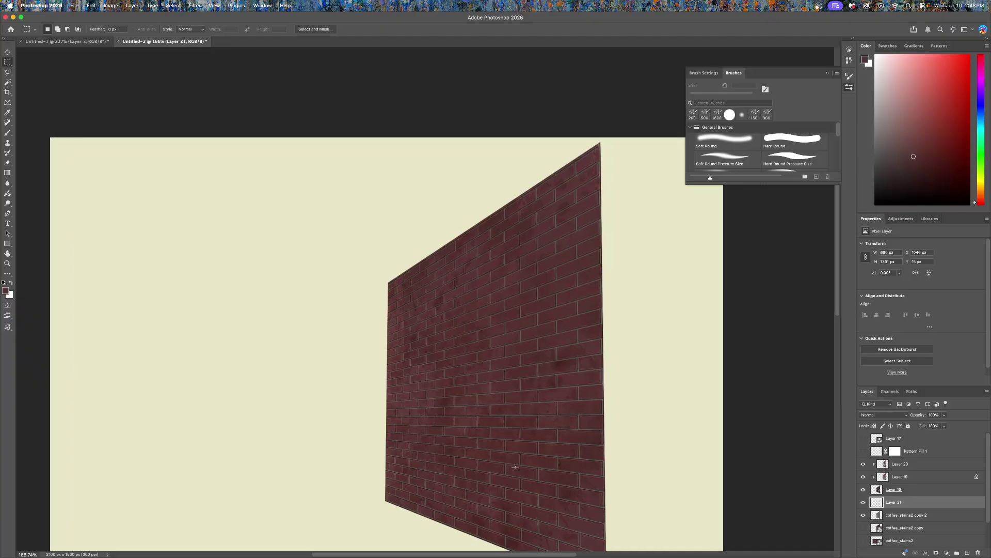
pyautogui.scroll(2, 515, 467)
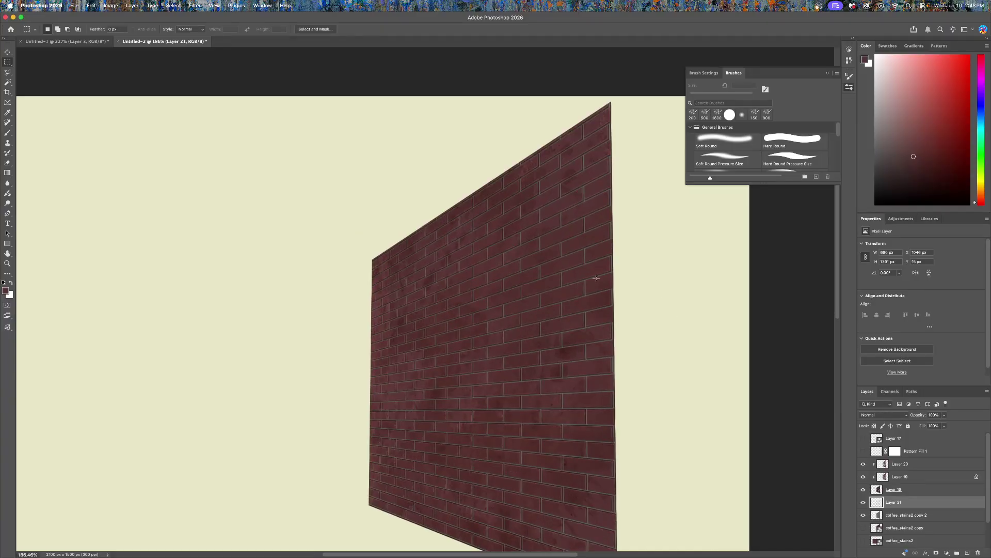
pyautogui.click(905, 513)
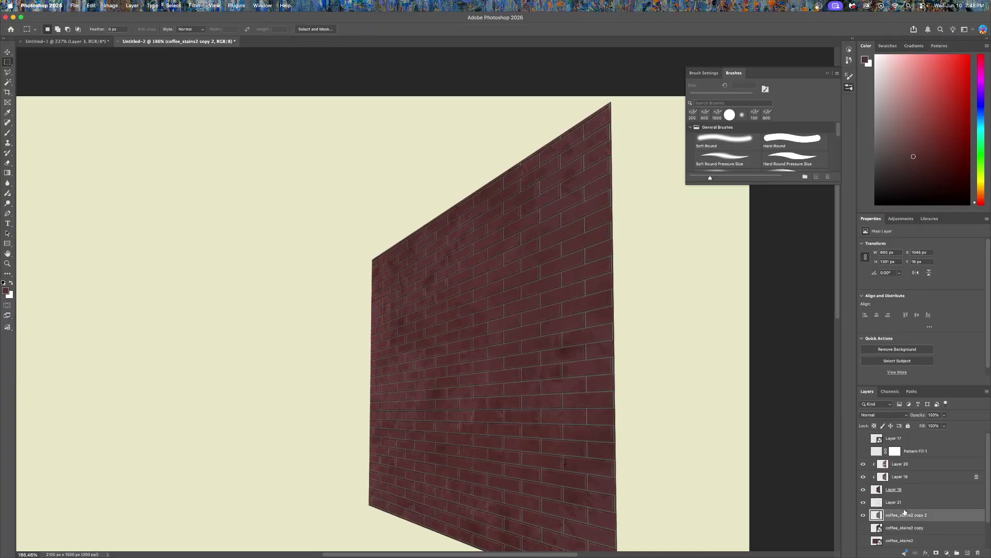
pyautogui.keyDown('shift'); pyautogui.click(914, 464); pyautogui.keyUp('shift')
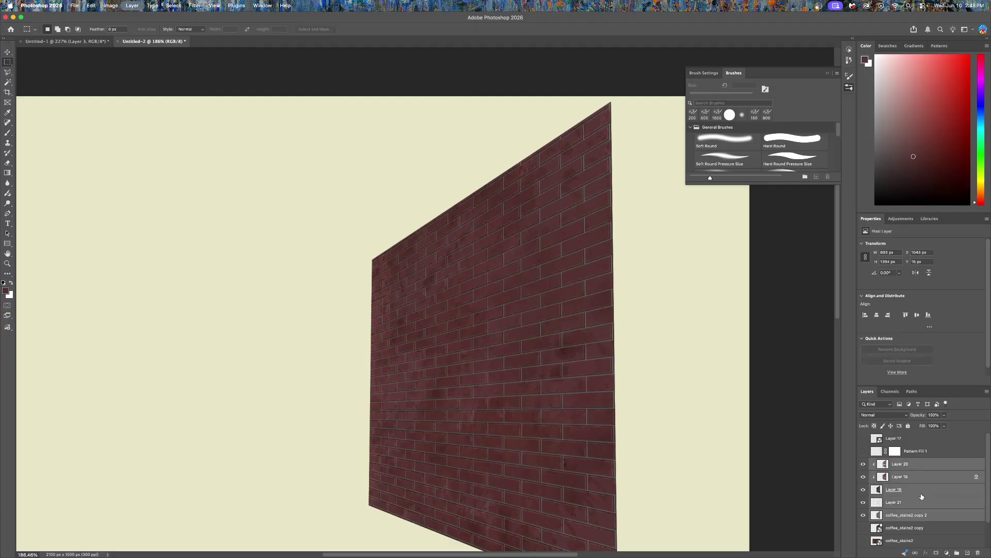
pyautogui.press('super+e')
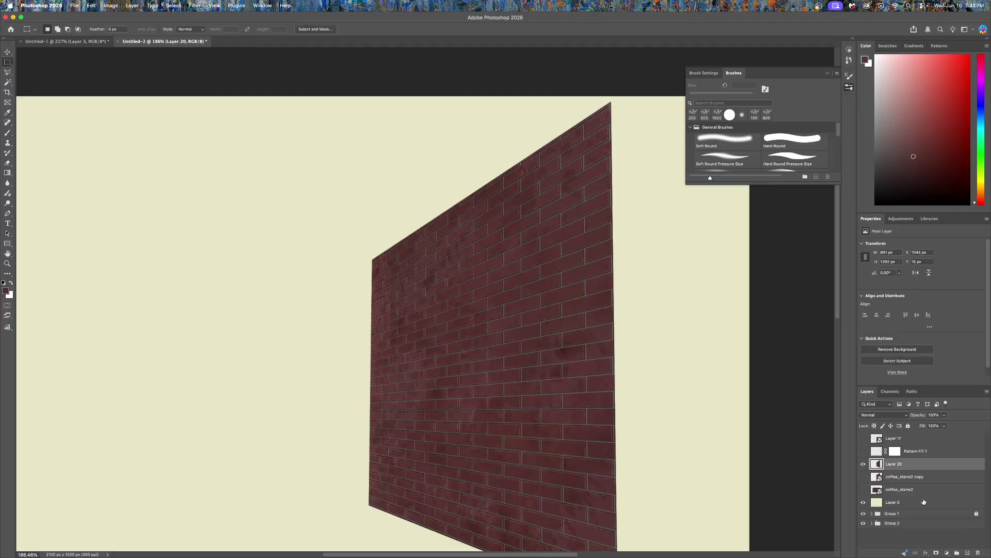
# Step: Add a new layer above the merged wall layer and set its blend mode to Multiply
pyautogui.click(967, 553)
pyautogui.click(882, 416)
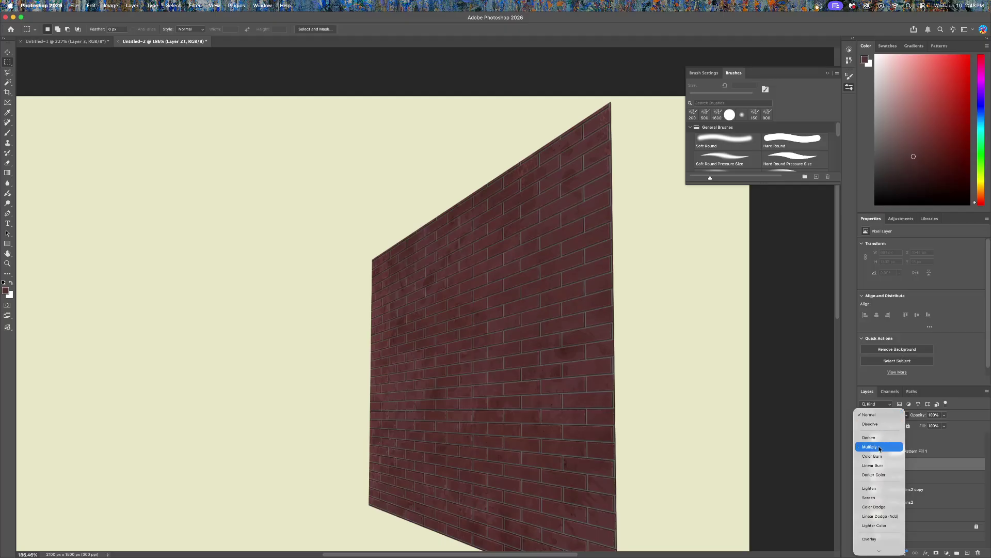
pyautogui.click(880, 447)
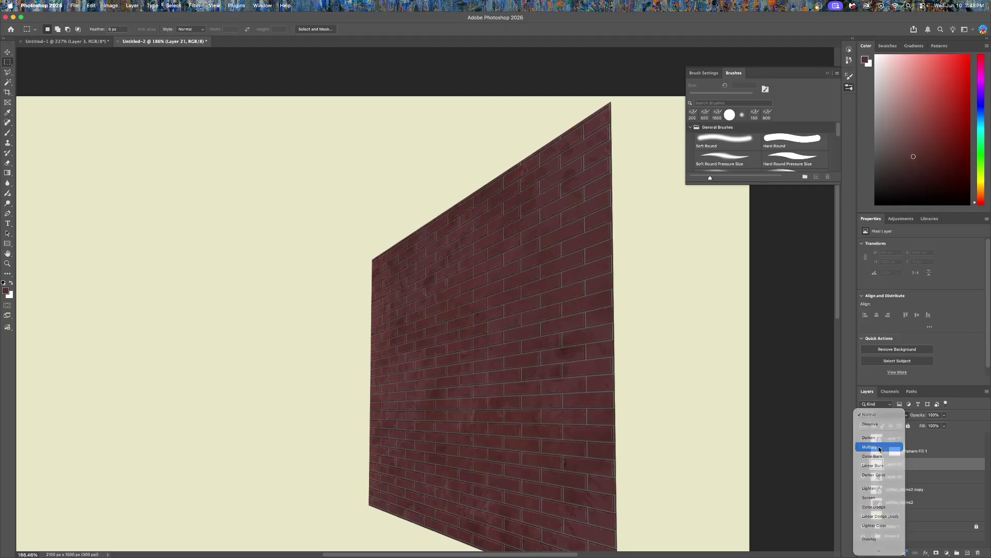
# Step: Set up a 500 px Soft Round brush in a very dark red and clip the Multiply layer to the wall layer
pyautogui.click(733, 141)
pyautogui.moveTo(921, 163); pyautogui.dragTo(942, 167)
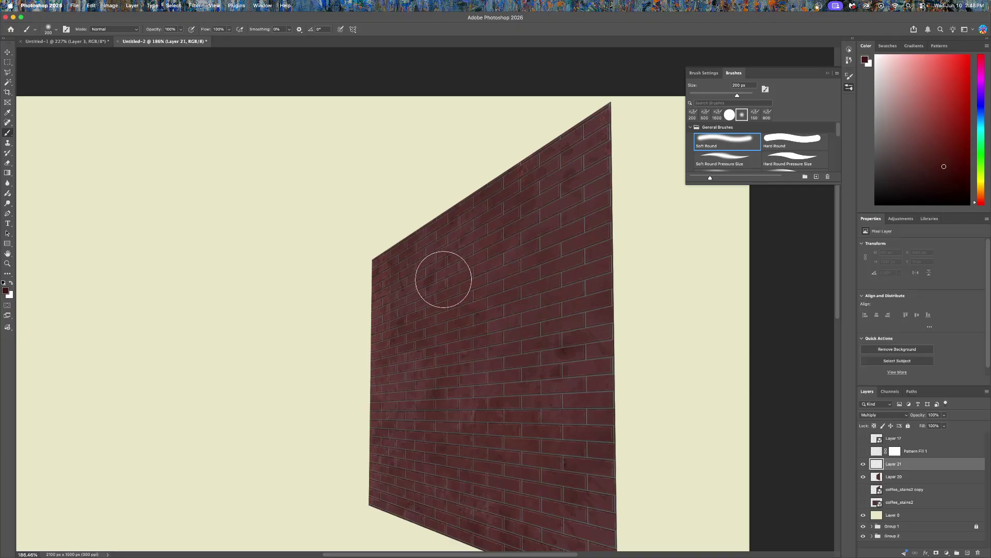
pyautogui.press(']')
pyautogui.press(']')
pyautogui.press(']')
pyautogui.press(']')
pyautogui.press(']')
pyautogui.press(']')
pyautogui.press(']')
pyautogui.press(']')
pyautogui.press('super+alt+g')
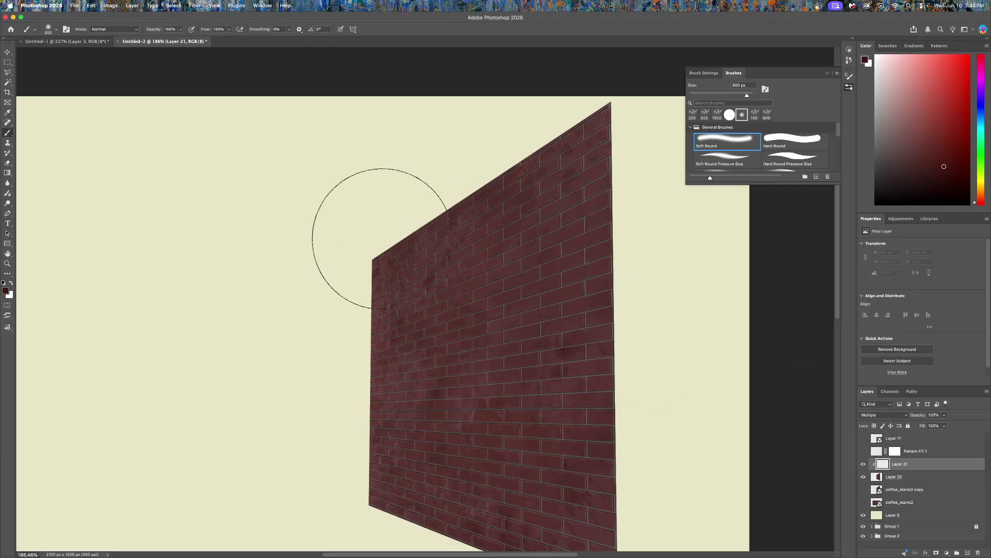
# Step: Paint soft dark shading along the wall's upper, left and lower edges on the clipped Multiply layer
pyautogui.moveTo(382, 238)
pyautogui.mouseDown()
pyautogui.moveTo(526, 153)
pyautogui.moveTo(603, 122)
pyautogui.mouseUp()
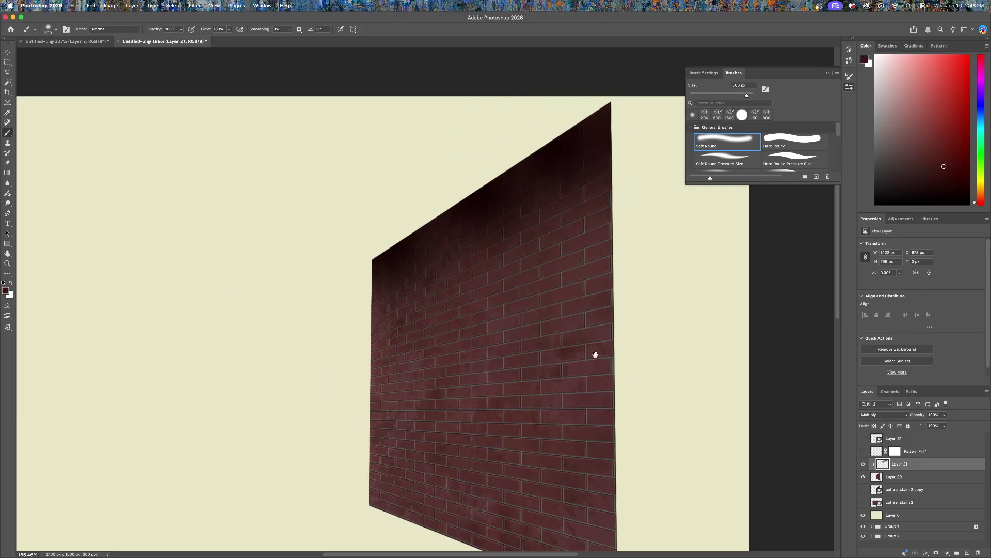
pyautogui.moveTo(596, 354); pyautogui.dragTo(550, 287)
pyautogui.moveTo(310, 247)
pyautogui.mouseDown()
pyautogui.moveTo(289, 358)
pyautogui.moveTo(305, 410)
pyautogui.moveTo(351, 461)
pyautogui.moveTo(558, 487)
pyautogui.mouseUp()
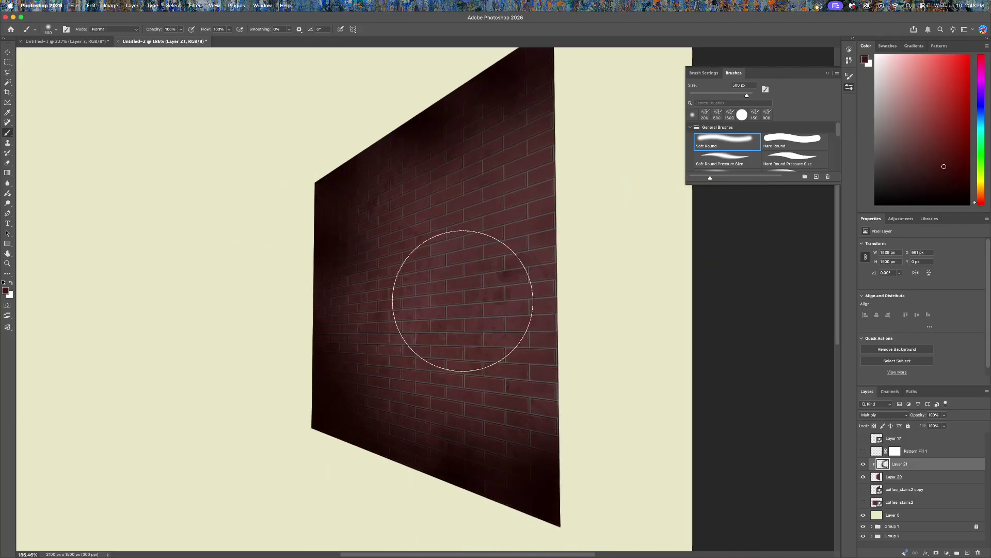
# Step: Fade the painted shading across the wall using the brush in Clear mode, and return the brush to Normal mode
pyautogui.hotkey('alt', 'shift', 'r')
pyautogui.moveTo(405, 233)
pyautogui.mouseDown()
pyautogui.moveTo(386, 257)
pyautogui.moveTo(373, 394)
pyautogui.moveTo(477, 388)
pyautogui.moveTo(481, 425)
pyautogui.moveTo(580, 431)
pyautogui.mouseUp()
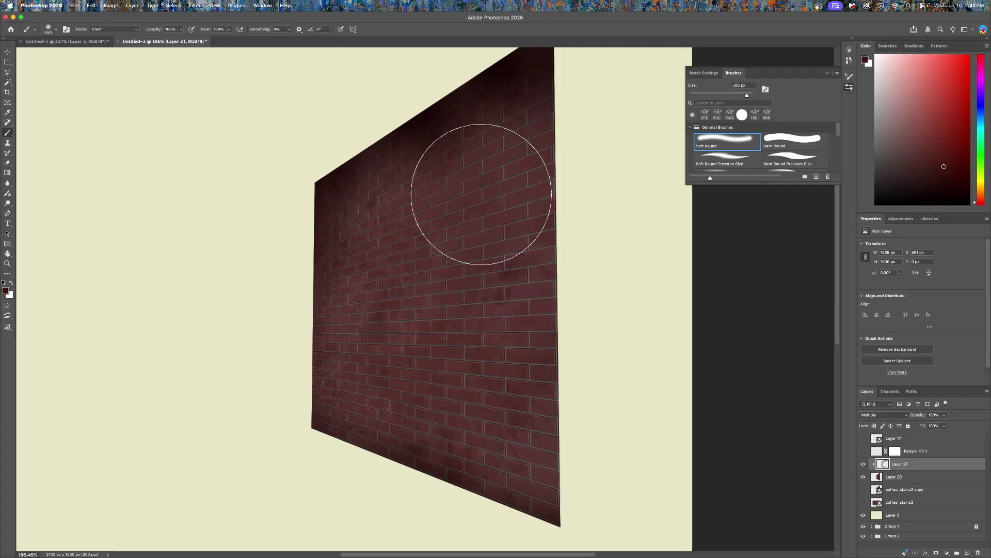
pyautogui.hotkey('alt', 'shift', 'n')
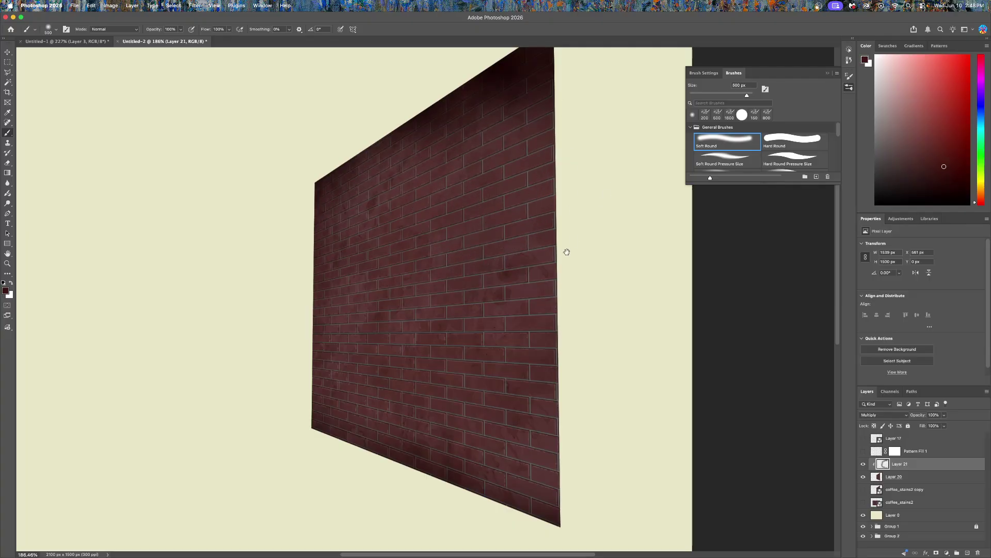
pyautogui.moveTo(567, 252); pyautogui.dragTo(550, 260)
pyautogui.hotkey('alt', 'shift', 'r')
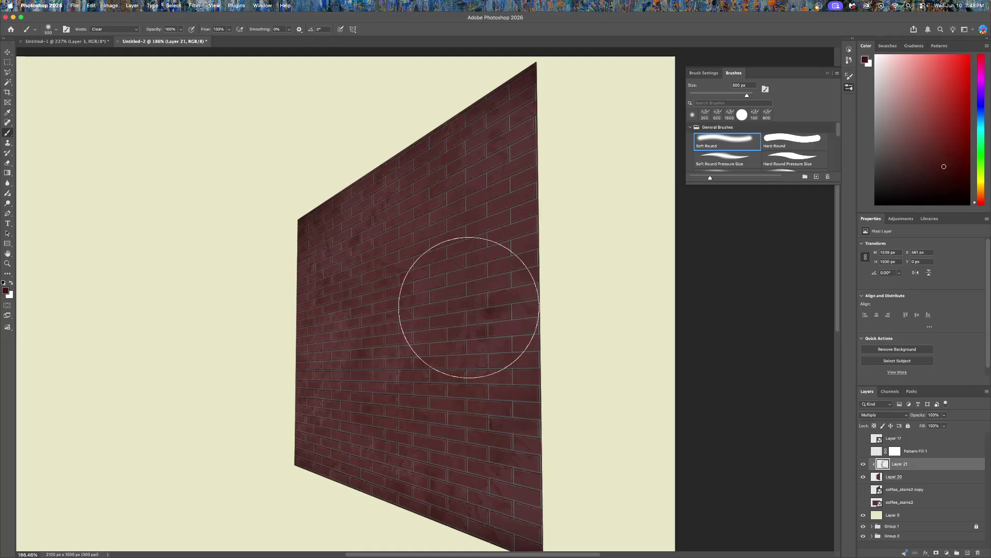
pyautogui.hotkey('shift', 'alt', 'n')
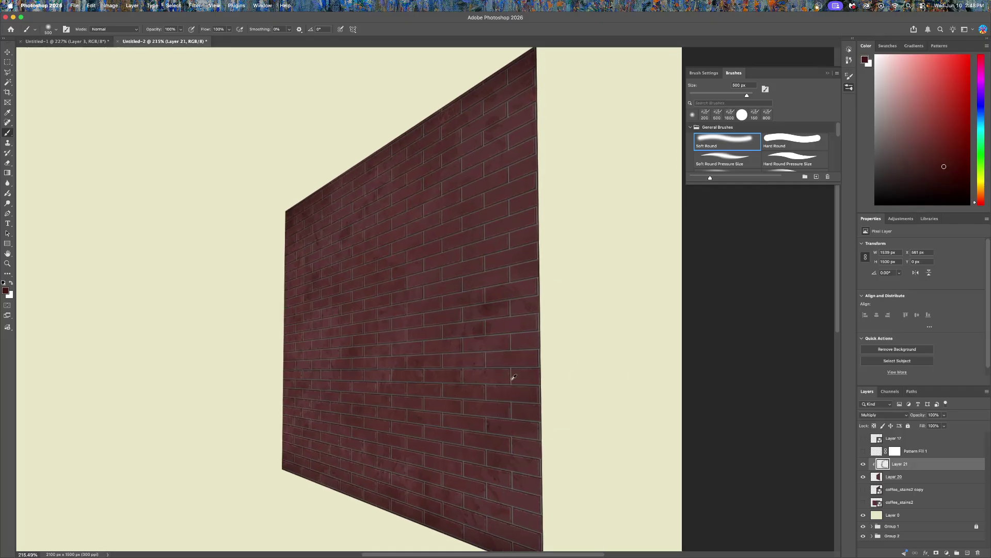
pyautogui.scroll(10, 506, 374)
pyautogui.scroll(-7, 482, 332)
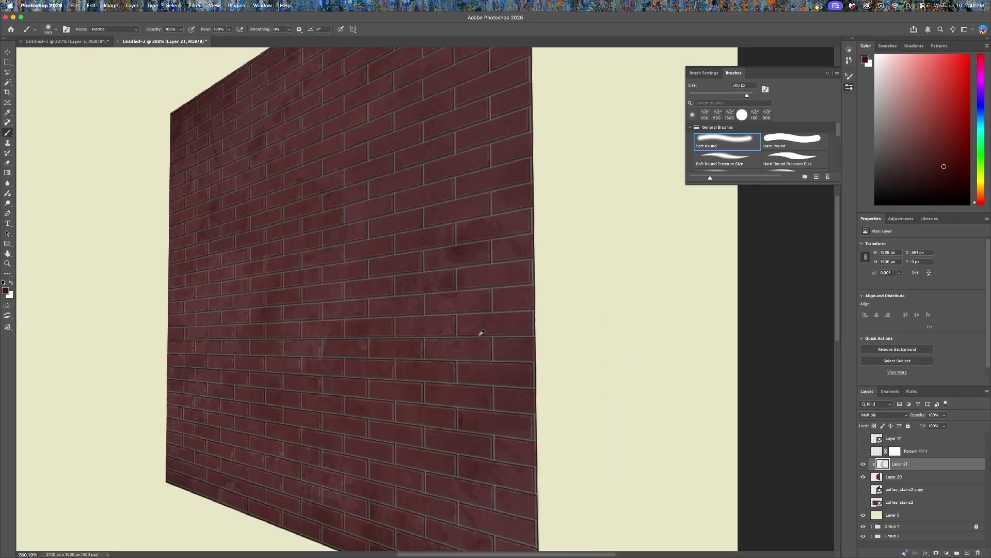
pyautogui.scroll(-3, 449, 327)
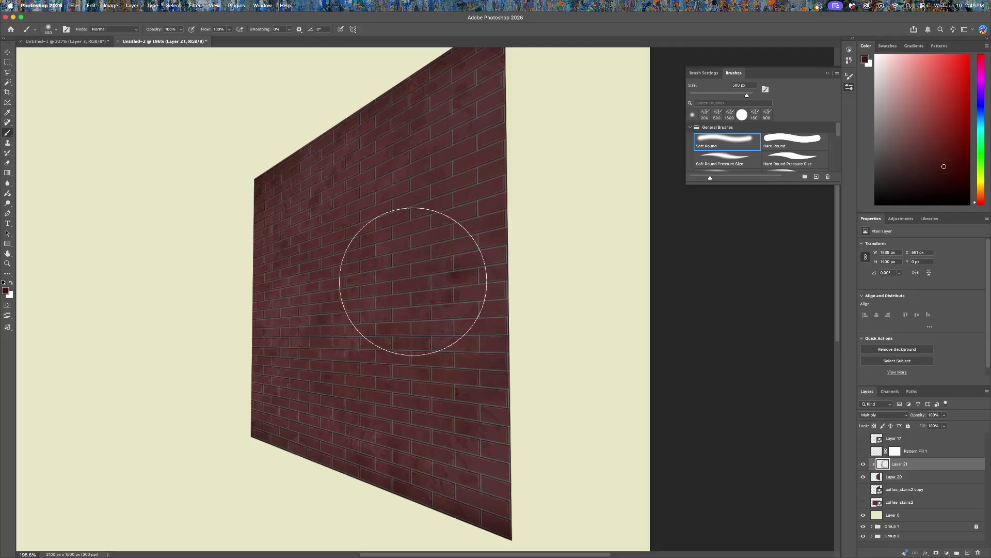